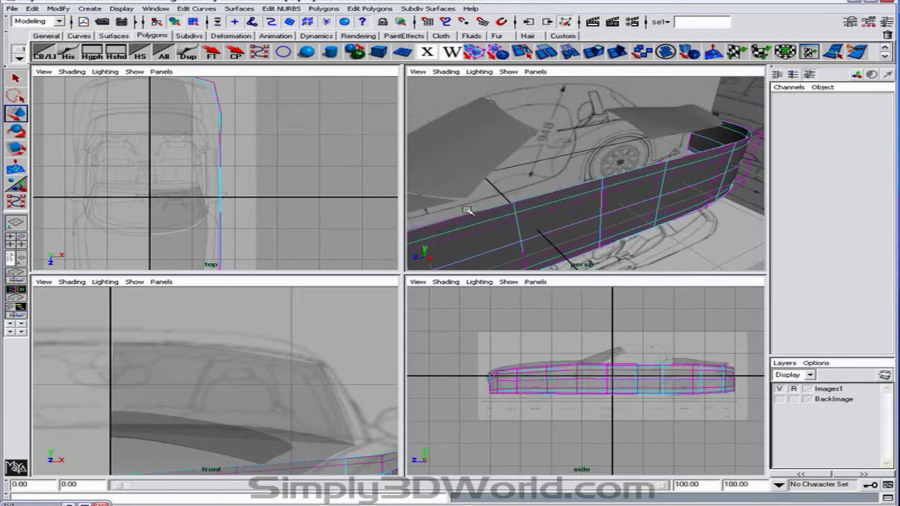
Move the top hull row of the car's side panel inward toward the body.
{"action": "left_click", "coordinate": [467, 213]}
{"action": "left_click_drag", "start_coordinate": [235, 197], "coordinate": [220, 198]}
{"action": "left_click_drag", "start_coordinate": [619, 176], "coordinate": [546, 125], "text": "alt"}
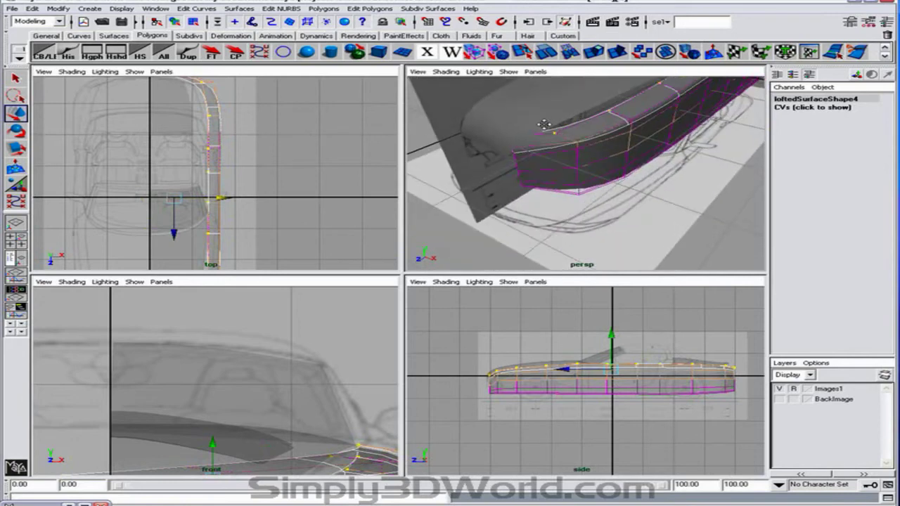
Lower the third hull row of the side panel and adjust the height of the row just above it.
{"action": "right_click_drag", "start_coordinate": [546, 124], "coordinate": [550, 149], "text": "alt"}
{"action": "left_click_drag", "start_coordinate": [551, 149], "coordinate": [281, 211], "text": "alt"}
{"action": "left_click", "coordinate": [641, 155]}
{"action": "key", "text": "space"}
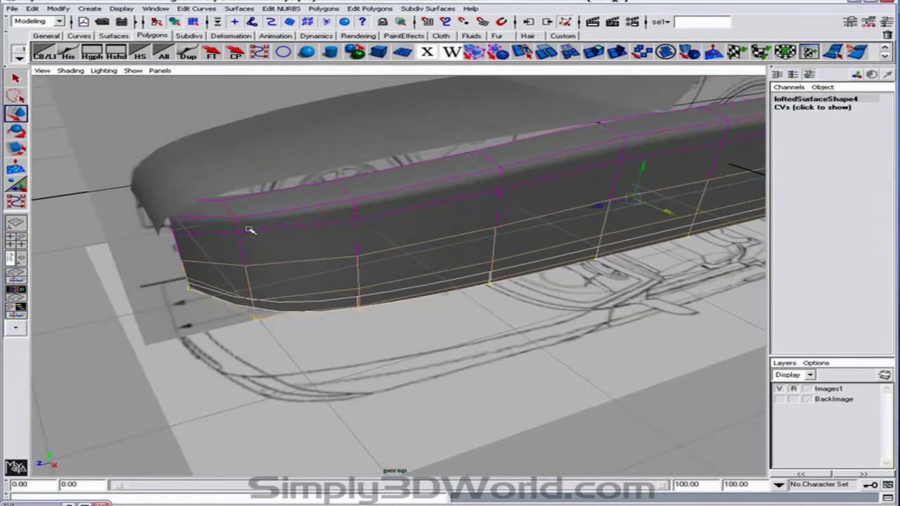
{"action": "middle_click_drag", "start_coordinate": [303, 176], "coordinate": [332, 204], "text": "alt"}
{"action": "mouse_move", "coordinate": [327, 294]}
{"action": "left_mouse_down", "text": "alt"}
{"action": "mouse_move", "coordinate": [313, 230]}
{"action": "mouse_move", "coordinate": [339, 160]}
{"action": "left_mouse_up", "text": "alt"}
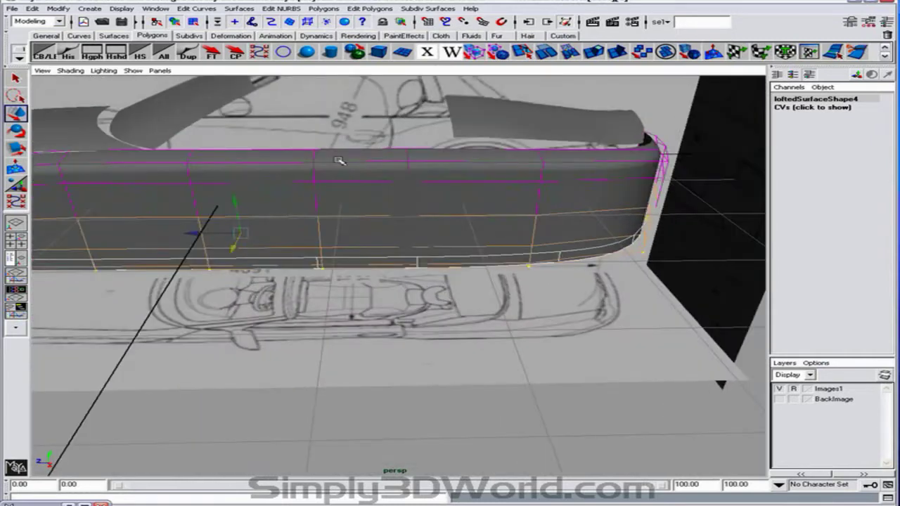
{"action": "left_click", "coordinate": [354, 181]}
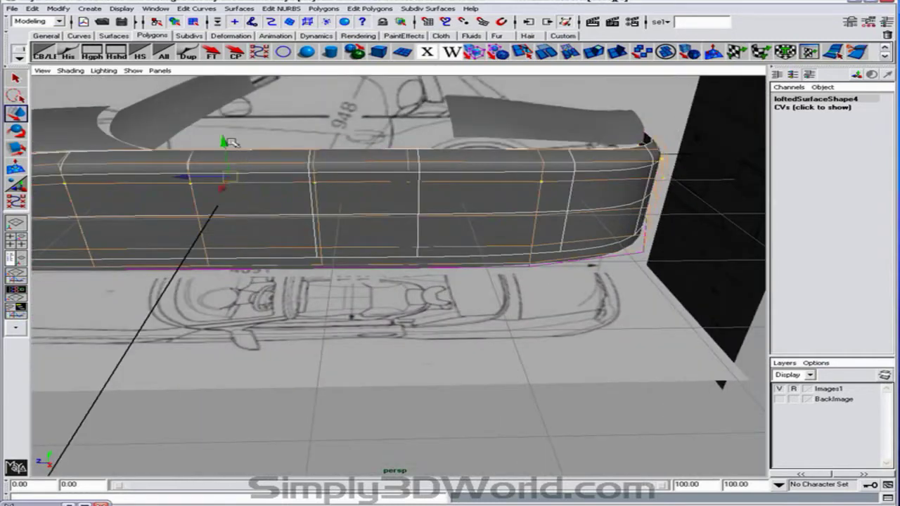
{"action": "left_click_drag", "start_coordinate": [231, 143], "coordinate": [263, 160]}
{"action": "left_click", "coordinate": [340, 163]}
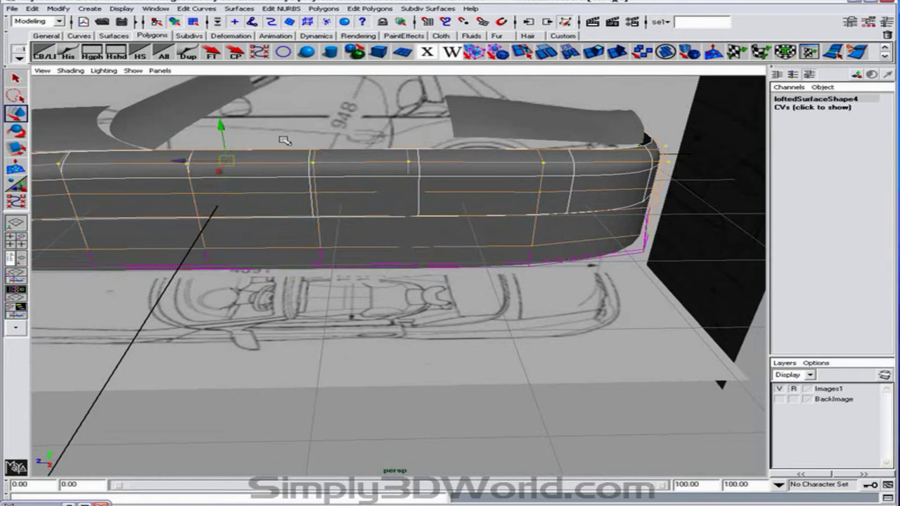
{"action": "left_click_drag", "start_coordinate": [222, 131], "coordinate": [422, 157]}
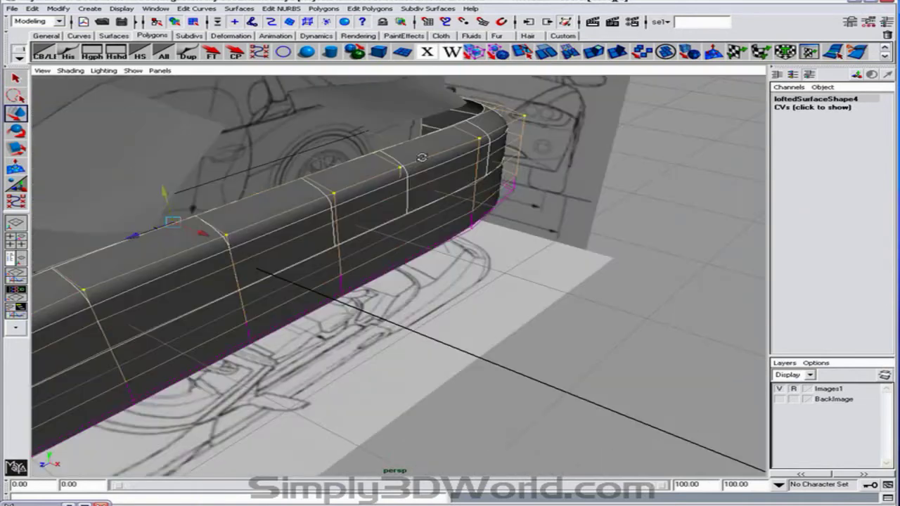
Nudge the side panel's top edge hull row sideways to refine the shoulder.
{"action": "right_click_drag", "start_coordinate": [422, 157], "coordinate": [396, 171], "text": "alt"}
{"action": "left_click_drag", "start_coordinate": [397, 171], "coordinate": [436, 192], "text": "alt"}
{"action": "left_click_drag", "start_coordinate": [239, 255], "coordinate": [241, 255]}
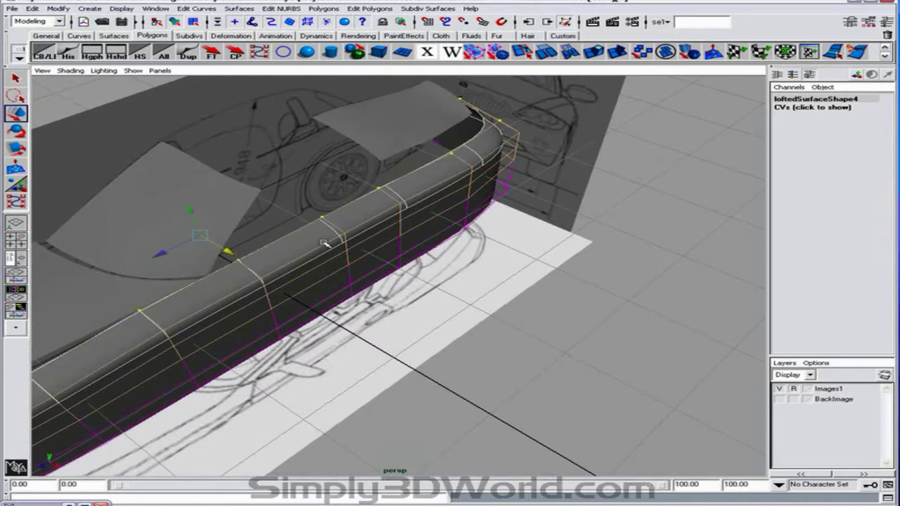
{"action": "left_click_drag", "start_coordinate": [325, 243], "coordinate": [251, 221], "text": "alt"}
In the top view, move the side panel's inner-edge control vertex beside the rear deck inward to follow the blueprint.
{"action": "key", "text": "space"}
{"action": "key", "text": "space"}
{"action": "middle_click_drag", "start_coordinate": [370, 156], "coordinate": [356, 199], "text": "alt"}
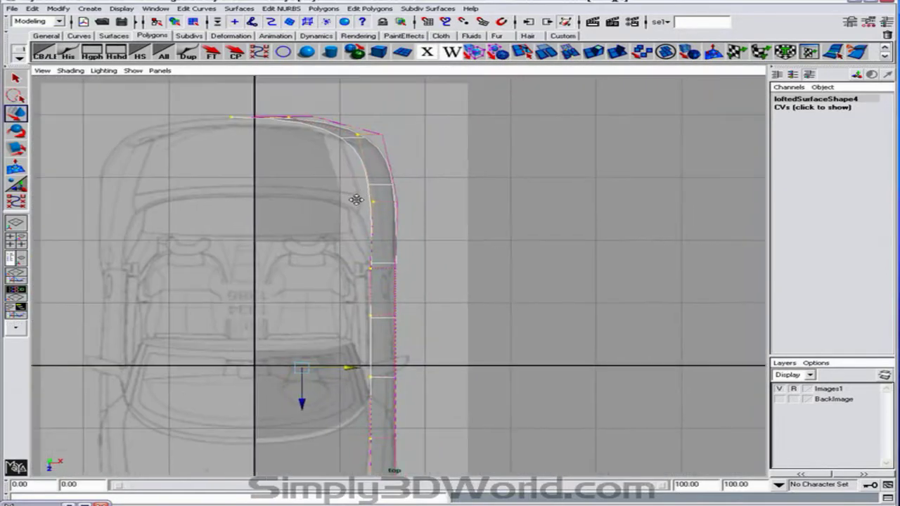
{"action": "right_click_drag", "start_coordinate": [356, 199], "coordinate": [418, 207], "text": "alt"}
{"action": "middle_click_drag", "start_coordinate": [375, 190], "coordinate": [401, 204], "text": "alt"}
{"action": "right_click_drag", "start_coordinate": [398, 203], "coordinate": [366, 205]}
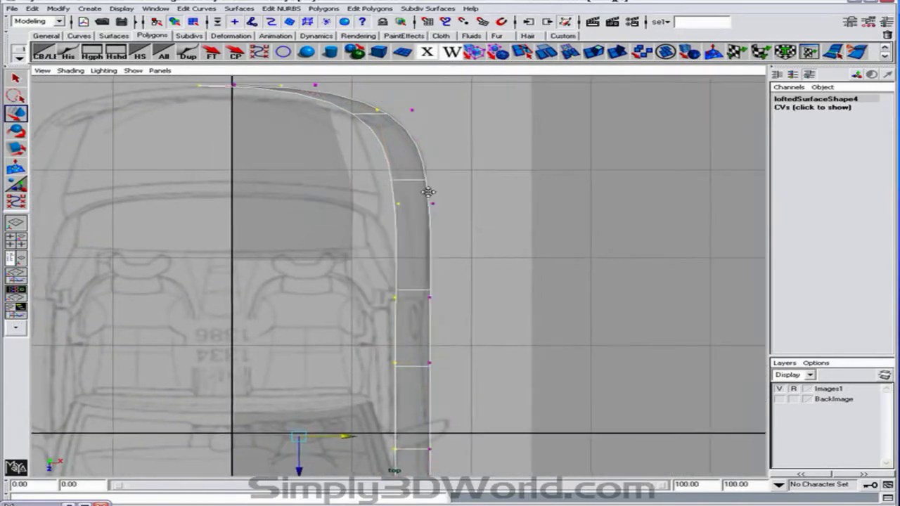
{"action": "right_click_drag", "start_coordinate": [427, 191], "coordinate": [457, 193], "text": "alt"}
{"action": "middle_click_drag", "start_coordinate": [381, 175], "coordinate": [364, 174], "text": "alt"}
{"action": "left_click", "coordinate": [383, 190]}
{"action": "left_click_drag", "start_coordinate": [422, 190], "coordinate": [399, 191]}
Pull the inner-edge control vertex at the side panel's rear corner inward to match the blueprint curve.
{"action": "left_click", "coordinate": [381, 303]}
{"action": "middle_click_drag", "start_coordinate": [384, 141], "coordinate": [396, 249], "text": "alt"}
{"action": "left_click", "coordinate": [368, 187]}
{"action": "left_click_drag", "start_coordinate": [417, 188], "coordinate": [405, 190]}
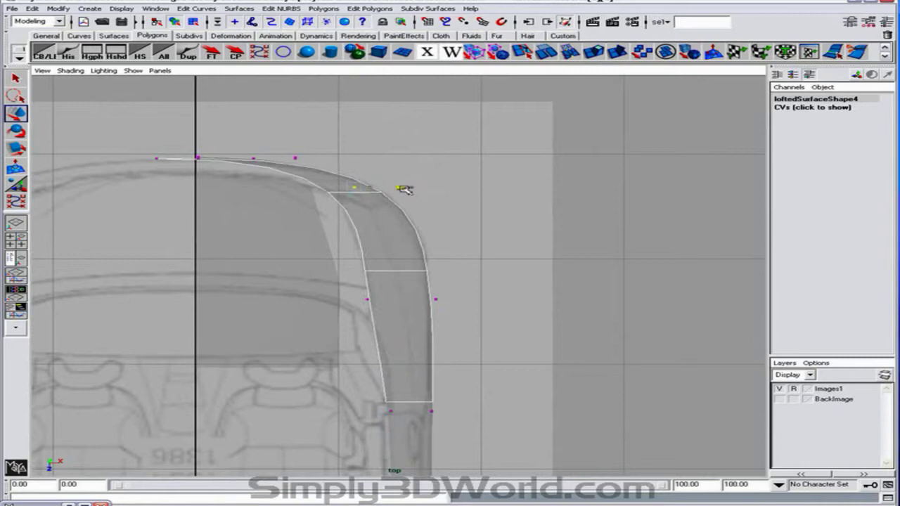
{"action": "middle_click_drag", "start_coordinate": [288, 173], "coordinate": [310, 182], "text": "alt"}
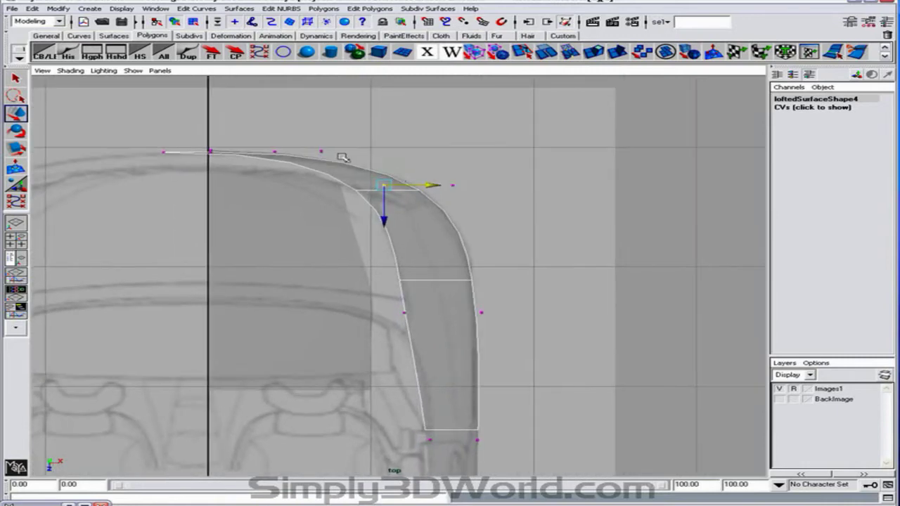
In the perspective view, move the side panel's rear end control vertex that crosses the image plane back to the centre line.
{"action": "key", "text": "space"}
{"action": "key", "text": "space"}
{"action": "left_click_drag", "start_coordinate": [594, 154], "coordinate": [515, 175], "text": "alt"}
{"action": "middle_click_drag", "start_coordinate": [514, 176], "coordinate": [571, 156], "text": "alt"}
{"action": "left_click_drag", "start_coordinate": [295, 246], "coordinate": [255, 273], "text": "alt"}
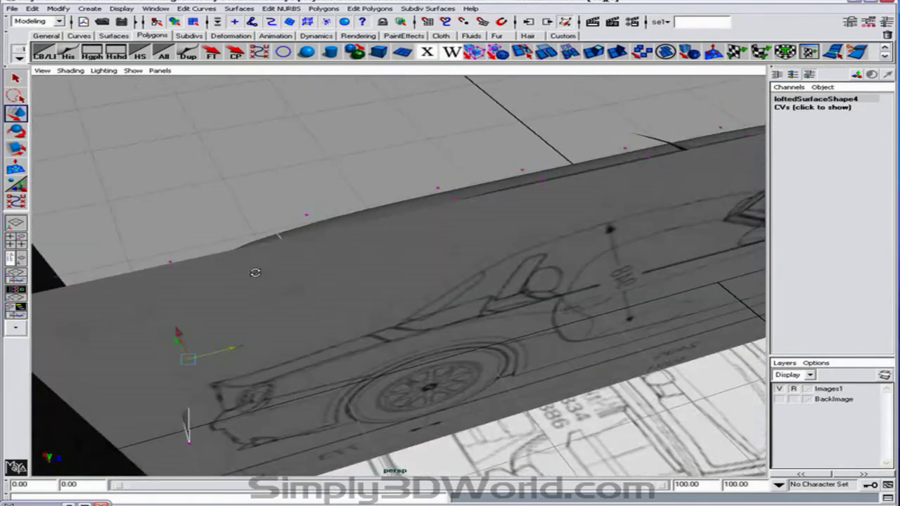
{"action": "left_click", "coordinate": [189, 442]}
{"action": "left_click_drag", "start_coordinate": [232, 430], "coordinate": [284, 413]}
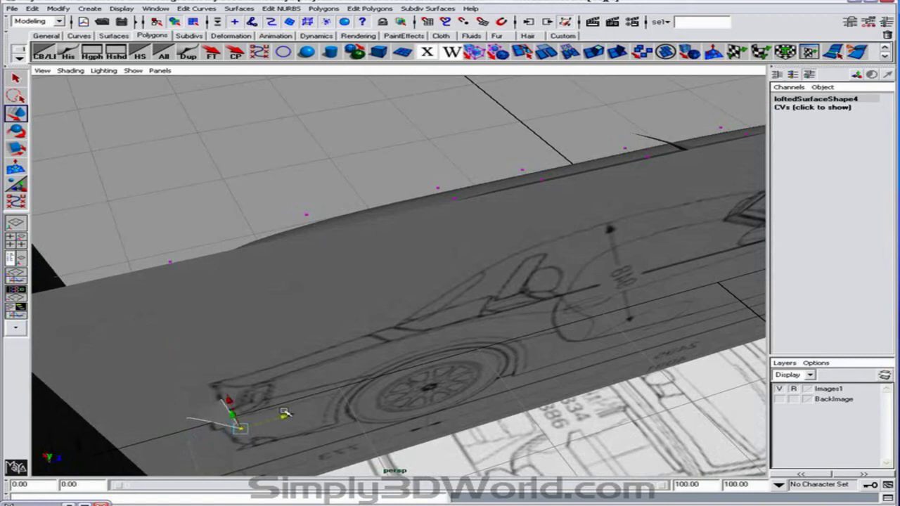
{"action": "left_click_drag", "start_coordinate": [232, 401], "coordinate": [426, 255]}
Detach the hood surface at an isoparm near its front edge and delete the detached front strip.
{"action": "left_click", "coordinate": [307, 230]}
{"action": "middle_click_drag", "start_coordinate": [307, 230], "coordinate": [391, 287], "text": "alt"}
{"action": "right_click_drag", "start_coordinate": [391, 287], "coordinate": [284, 281], "text": "alt"}
{"action": "left_click_drag", "start_coordinate": [291, 283], "coordinate": [431, 321], "text": "alt"}
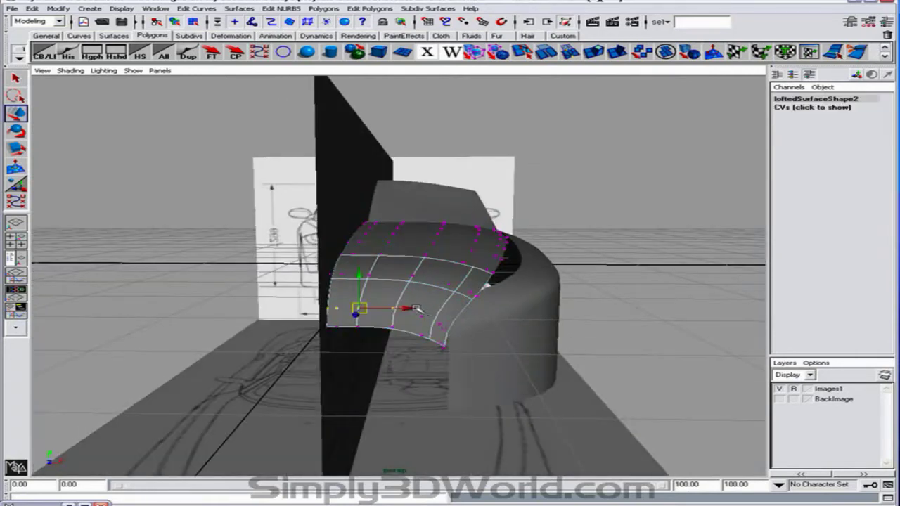
{"action": "right_click_drag", "start_coordinate": [417, 306], "coordinate": [413, 283]}
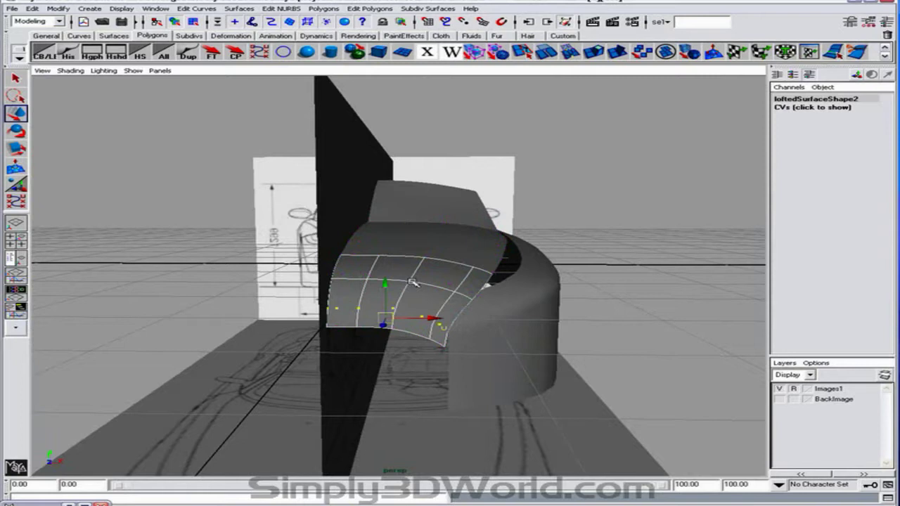
{"action": "left_click_drag", "start_coordinate": [412, 312], "coordinate": [412, 313]}
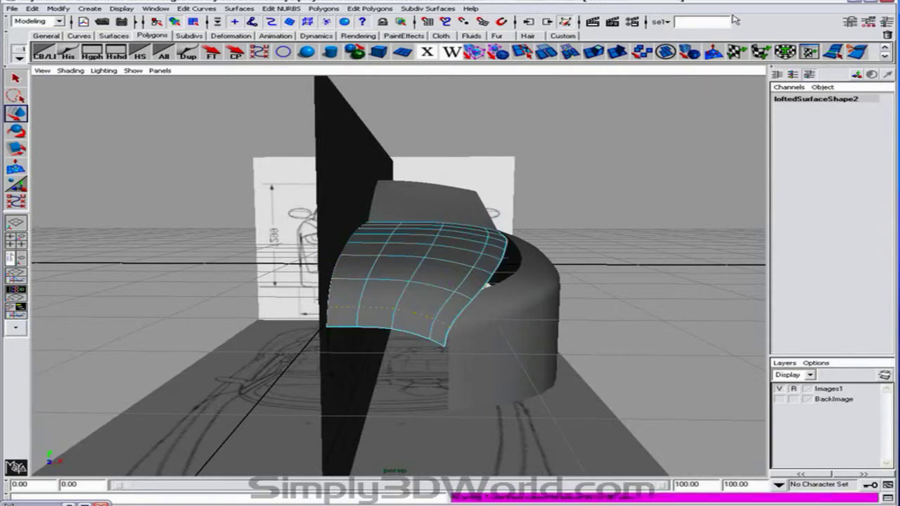
{"action": "left_click", "coordinate": [282, 9]}
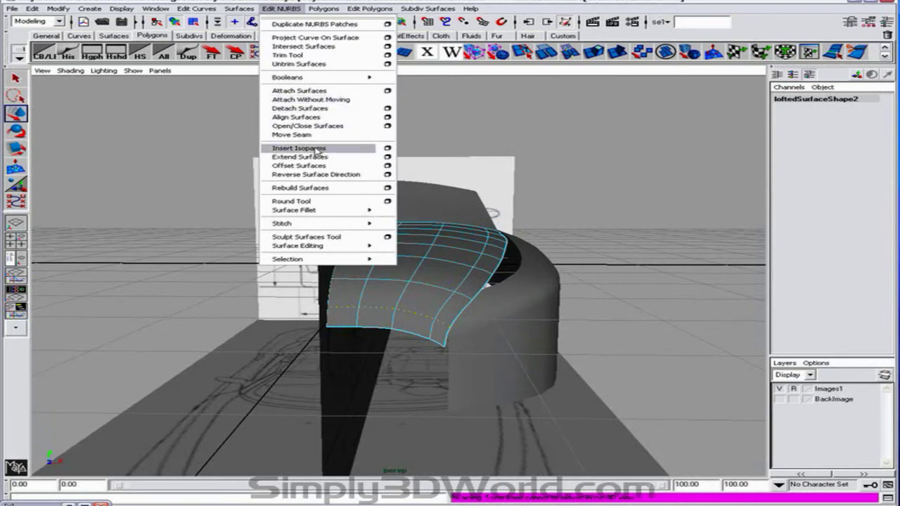
{"action": "left_click", "coordinate": [320, 110]}
{"action": "left_click", "coordinate": [434, 329]}
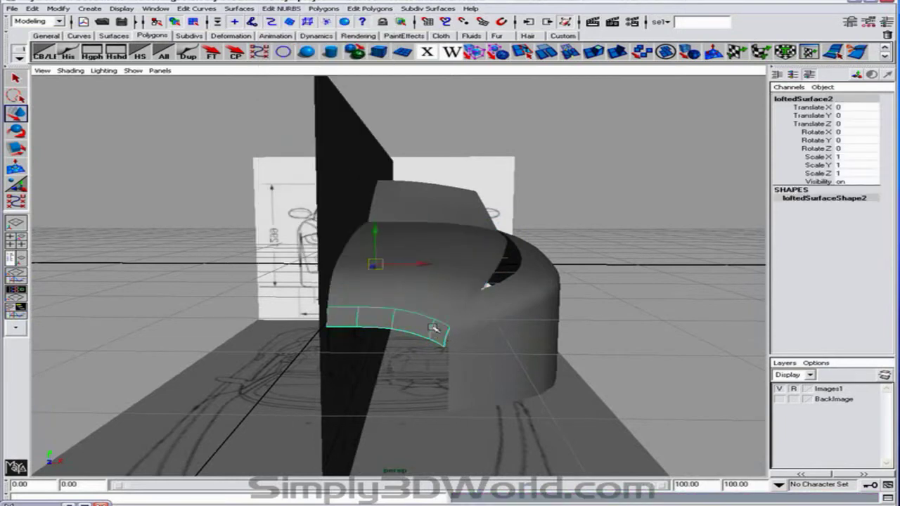
{"action": "key", "text": "Delete"}
Flatten the remaining hood surface's front edge hull row vertically with Scale and move it slightly down.
{"action": "left_click", "coordinate": [427, 309]}
{"action": "right_click", "coordinate": [425, 307]}
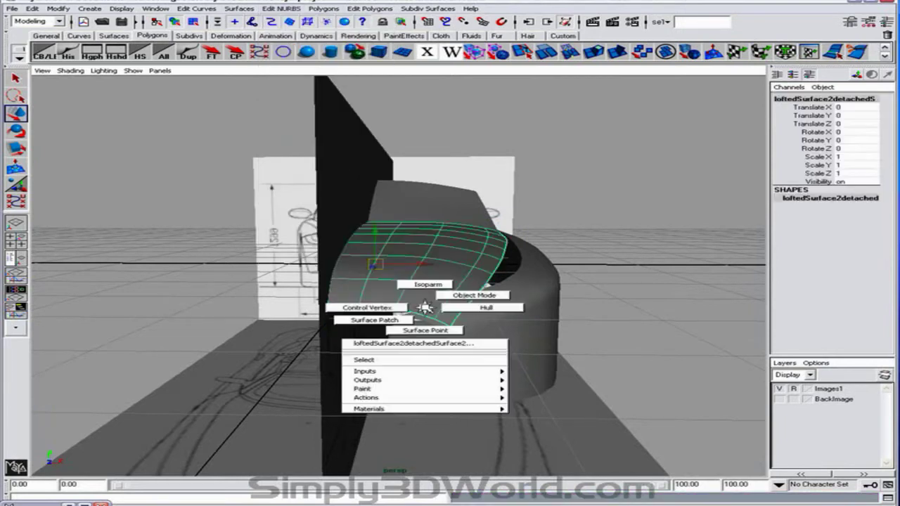
{"action": "left_click", "coordinate": [395, 310]}
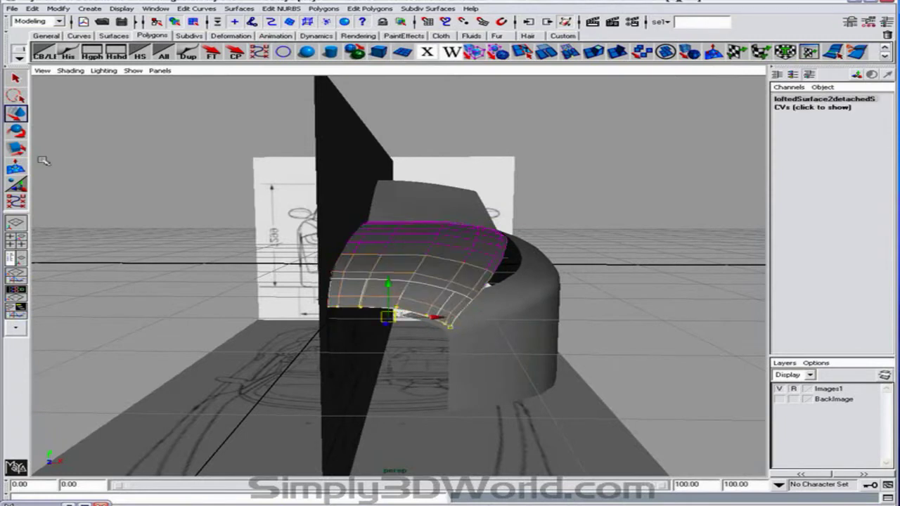
{"action": "left_click", "coordinate": [18, 149]}
{"action": "left_click_drag", "start_coordinate": [389, 359], "coordinate": [408, 320]}
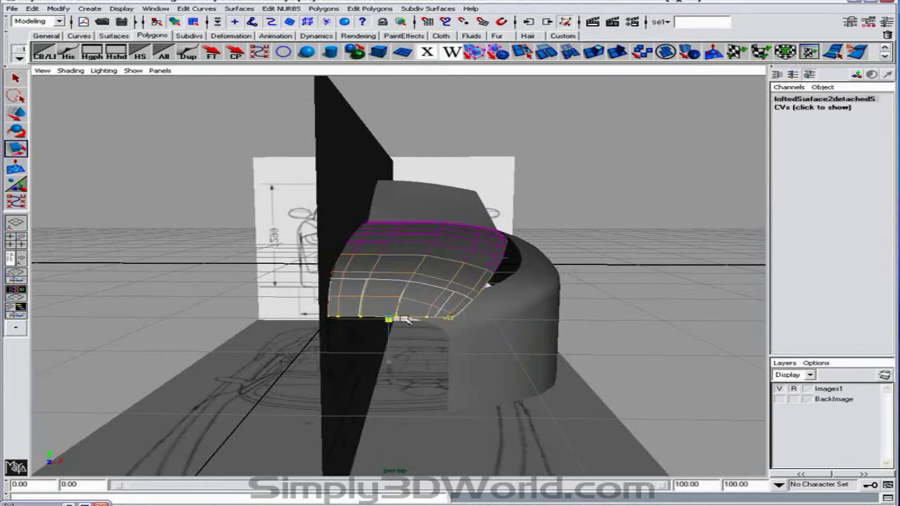
{"action": "key", "text": "w"}
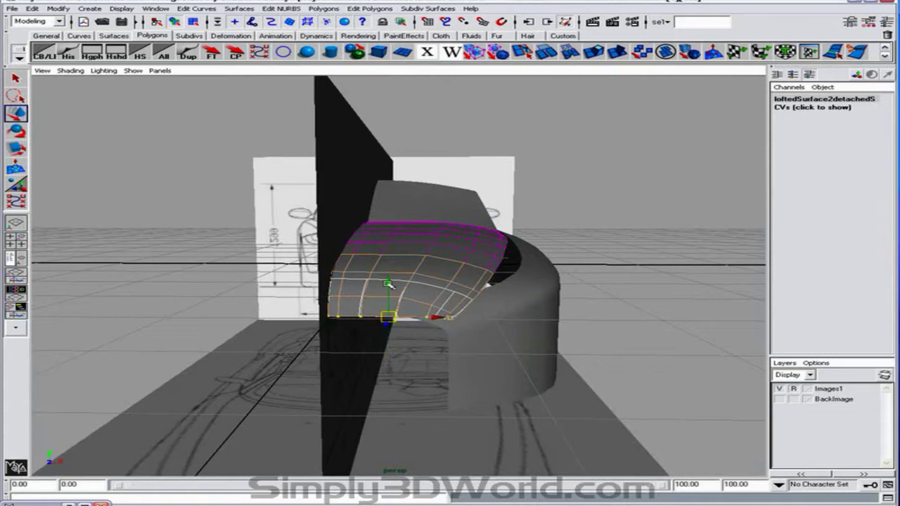
{"action": "left_click_drag", "start_coordinate": [389, 284], "coordinate": [389, 290]}
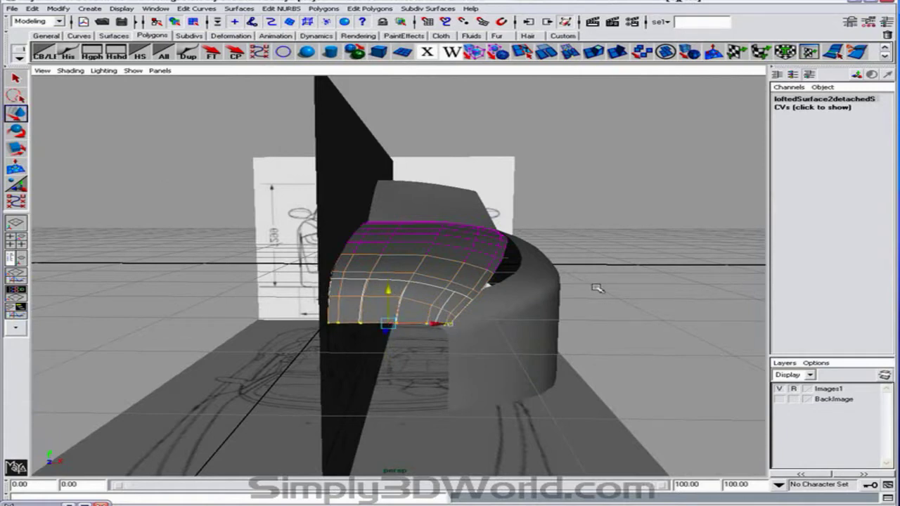
In the top view, shift the outer control vertices of the rear deck surface's three rearmost side rows outward to the side panel.
{"action": "left_click_drag", "start_coordinate": [596, 287], "coordinate": [358, 332], "text": "alt"}
{"action": "key", "text": "space"}
{"action": "key", "text": "space"}
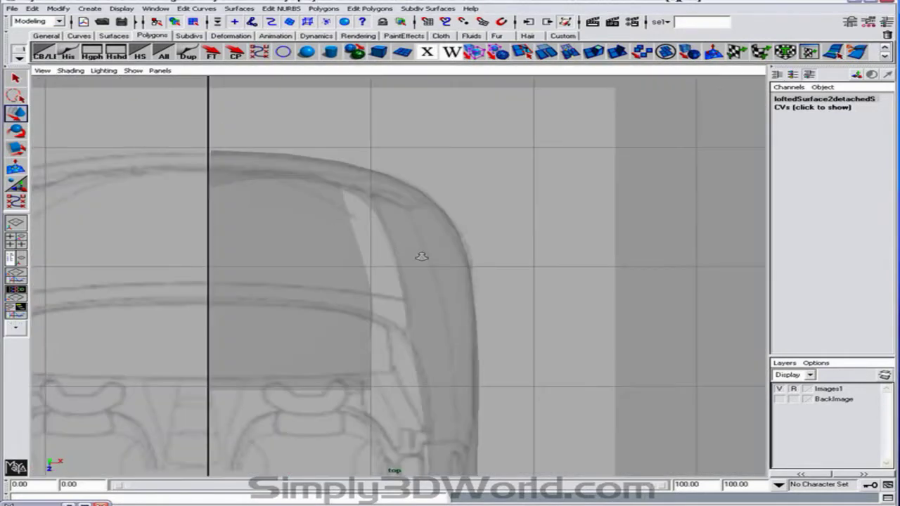
{"action": "right_click_drag", "start_coordinate": [422, 256], "coordinate": [515, 272], "text": "alt"}
{"action": "middle_click_drag", "start_coordinate": [334, 251], "coordinate": [406, 269], "text": "alt"}
{"action": "left_click", "coordinate": [412, 269]}
{"action": "right_click_drag", "start_coordinate": [440, 272], "coordinate": [536, 283], "text": "alt"}
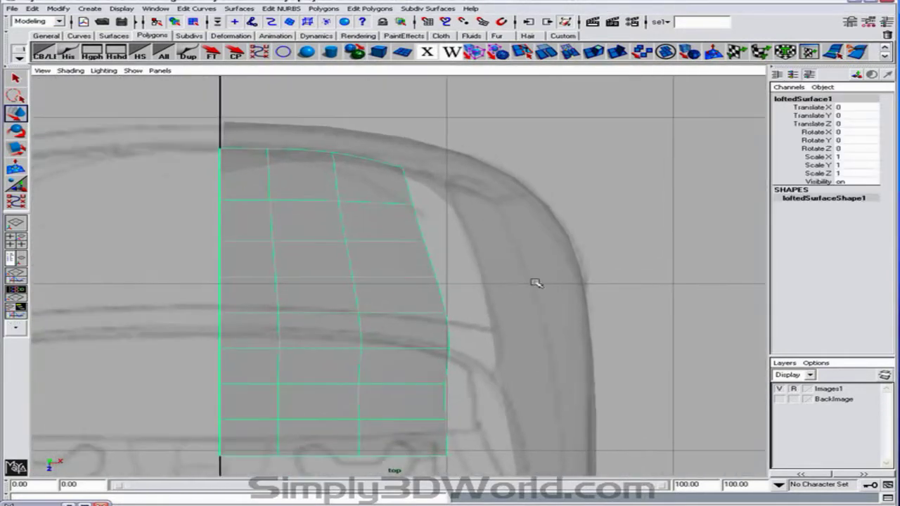
{"action": "middle_click_drag", "start_coordinate": [413, 230], "coordinate": [442, 289], "text": "alt"}
{"action": "right_click_drag", "start_coordinate": [426, 261], "coordinate": [368, 261]}
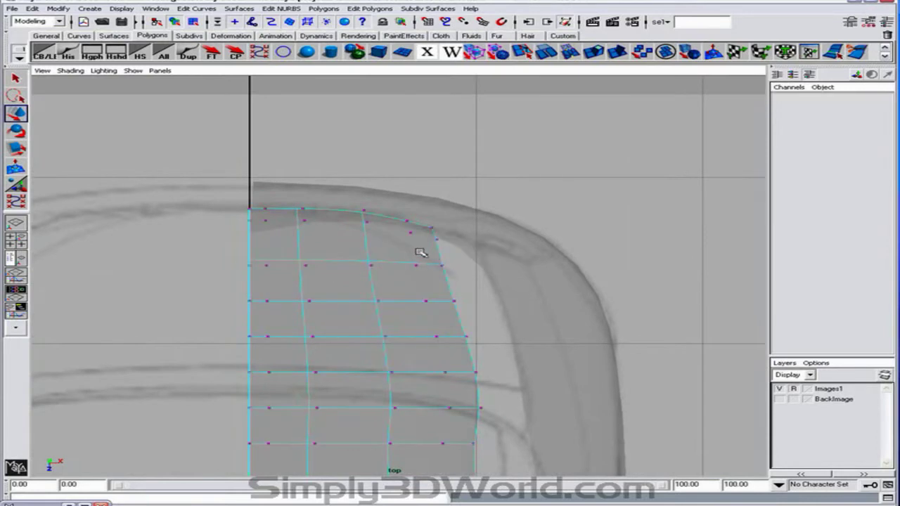
{"action": "left_click_drag", "start_coordinate": [408, 254], "coordinate": [536, 266]}
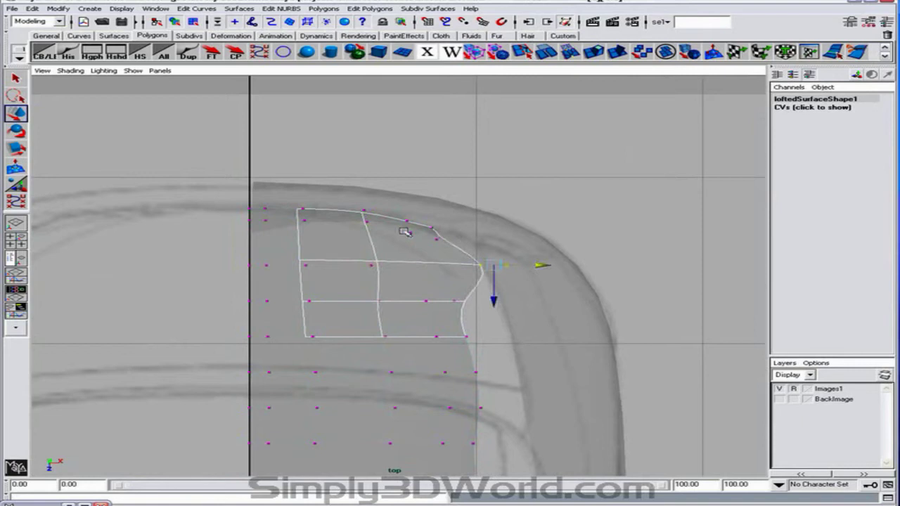
{"action": "left_click_drag", "start_coordinate": [470, 254], "coordinate": [504, 237]}
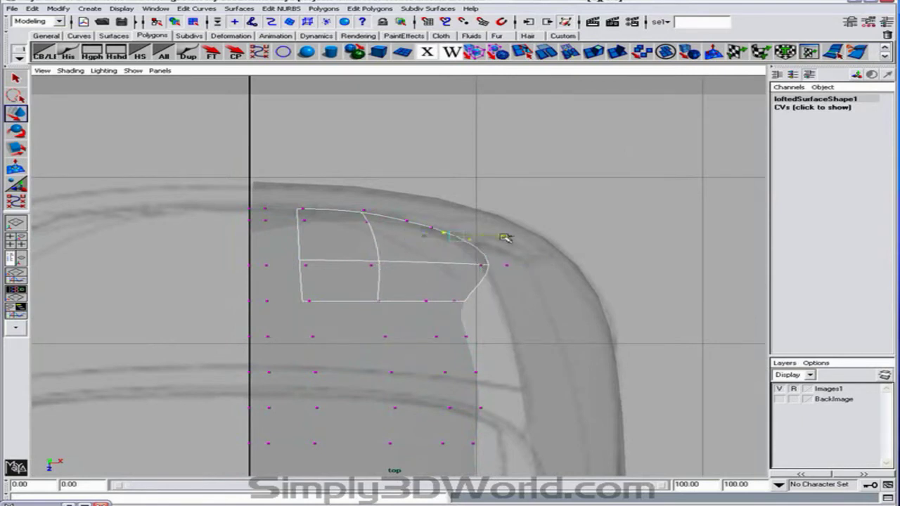
{"action": "left_click_drag", "start_coordinate": [450, 230], "coordinate": [474, 226]}
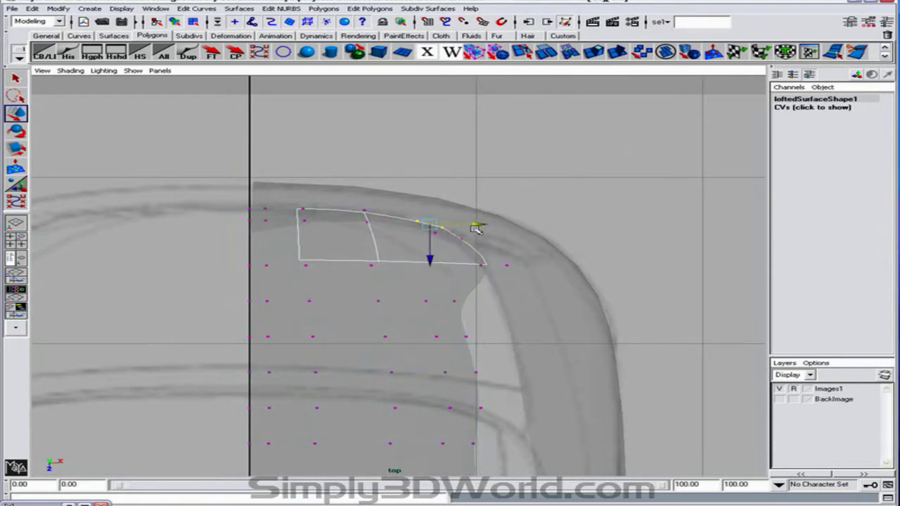
Widen the next rows of the rear deck surface outward and pull its rear corner vertices slightly back to smooth the curve.
{"action": "left_click_drag", "start_coordinate": [424, 290], "coordinate": [545, 318]}
{"action": "left_click_drag", "start_coordinate": [474, 254], "coordinate": [521, 268]}
{"action": "key", "text": "ctrl+z"}
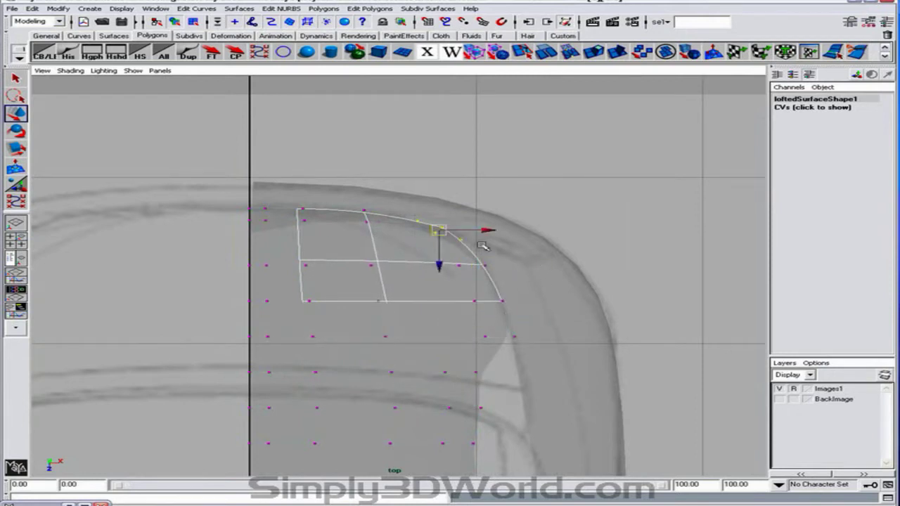
{"action": "left_click_drag", "start_coordinate": [487, 231], "coordinate": [481, 231]}
{"action": "middle_click_drag", "start_coordinate": [522, 402], "coordinate": [454, 310], "text": "alt"}
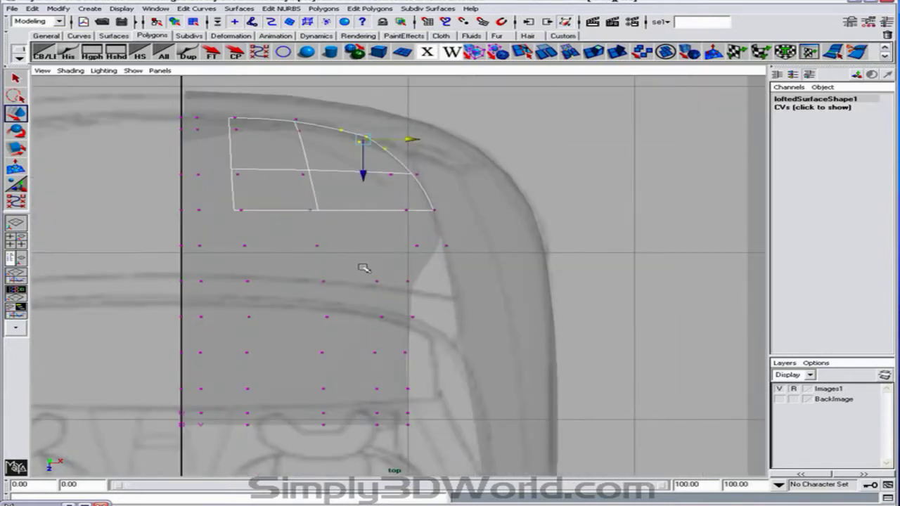
{"action": "key", "text": "ctrl+z"}
In the top view, shift the outer control vertices of the rear deck surface's forward rows outward to meet the side panel.
{"action": "left_click_drag", "start_coordinate": [440, 281], "coordinate": [480, 282]}
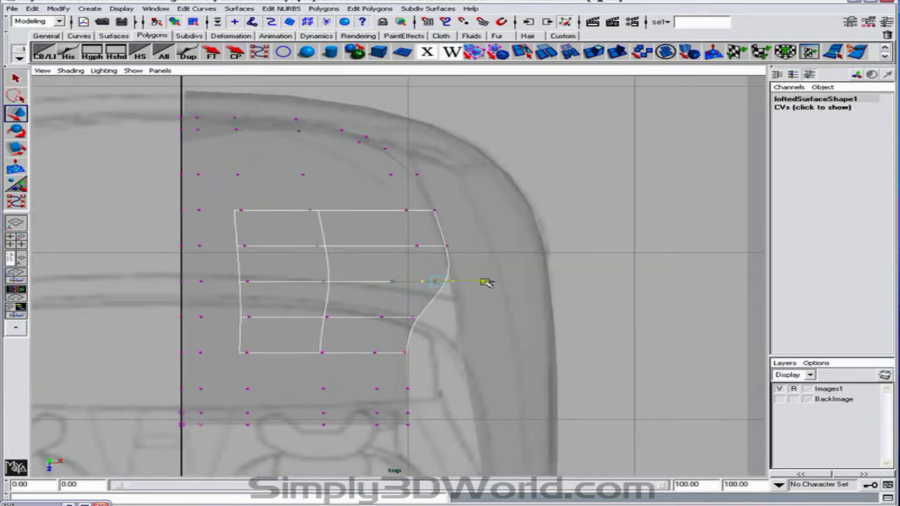
{"action": "left_click_drag", "start_coordinate": [359, 298], "coordinate": [483, 317]}
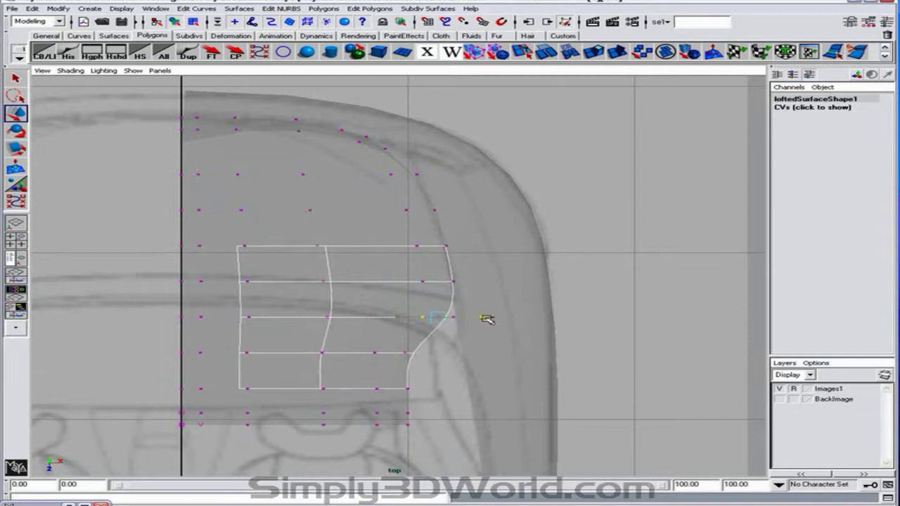
{"action": "key", "text": "ctrl+z"}
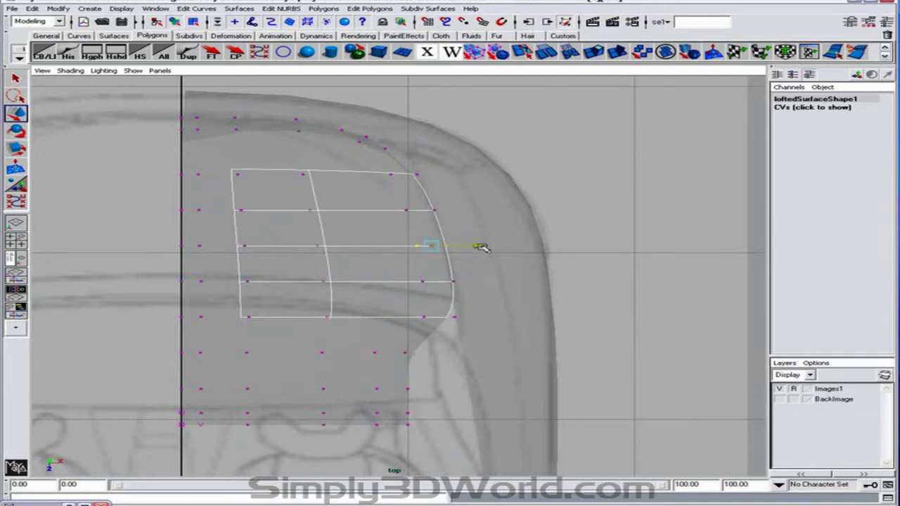
{"action": "key", "text": "ctrl+z"}
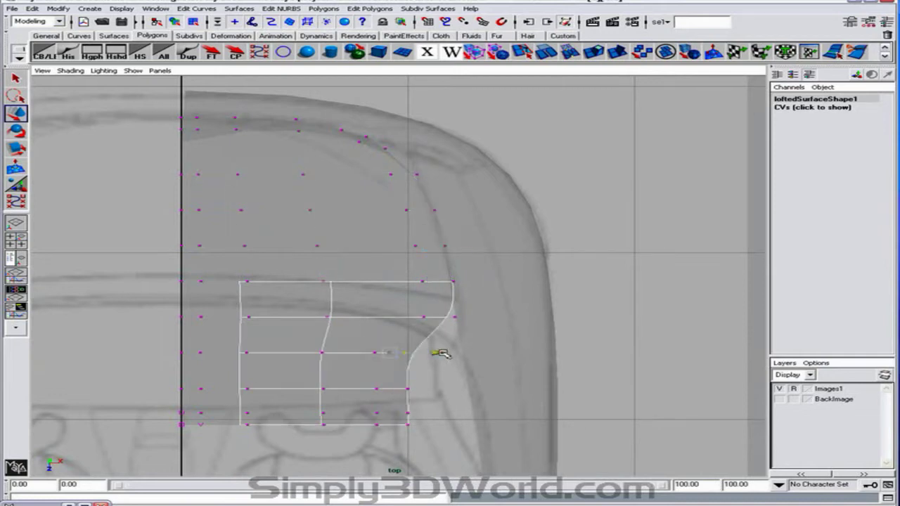
{"action": "left_click_drag", "start_coordinate": [441, 353], "coordinate": [502, 353]}
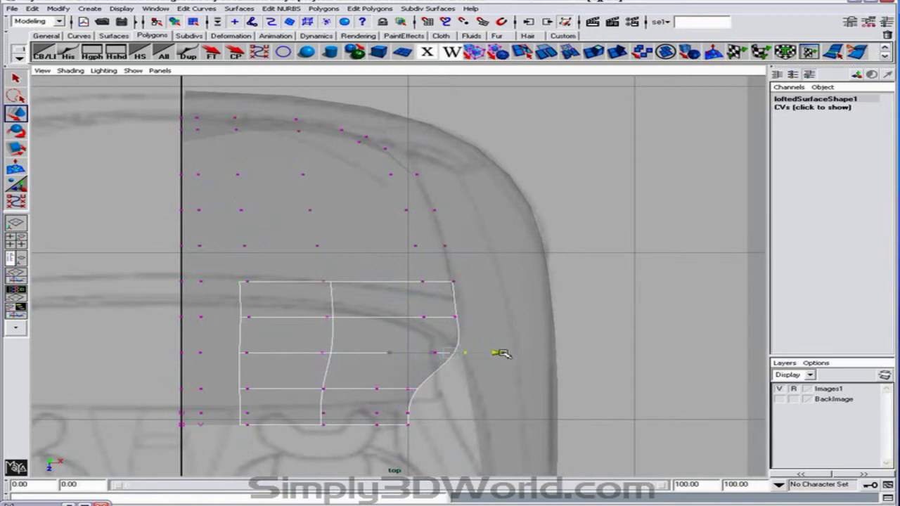
{"action": "left_click_drag", "start_coordinate": [381, 385], "coordinate": [488, 390]}
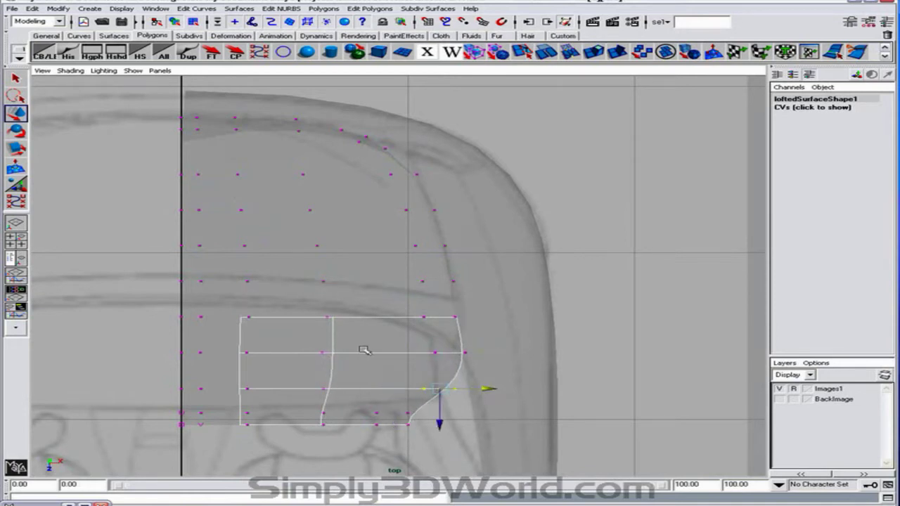
Detach the rear deck surface at the isoparm ahead of its widest part and delete the detached front section.
{"action": "right_click_drag", "start_coordinate": [363, 350], "coordinate": [364, 329]}
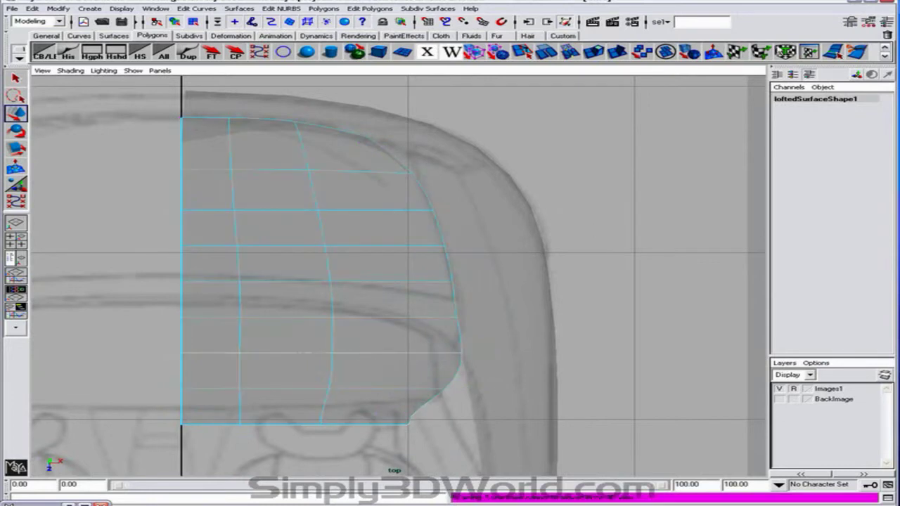
{"action": "left_click", "coordinate": [281, 9]}
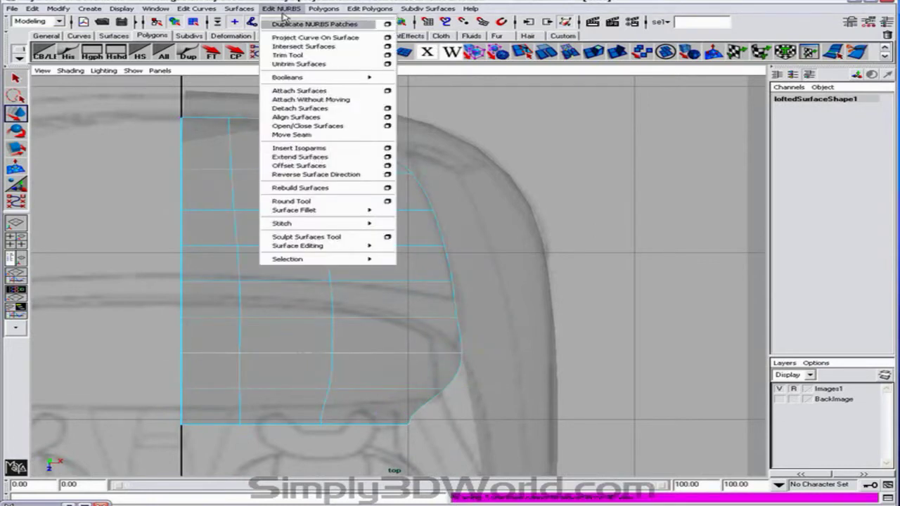
{"action": "left_click", "coordinate": [317, 110]}
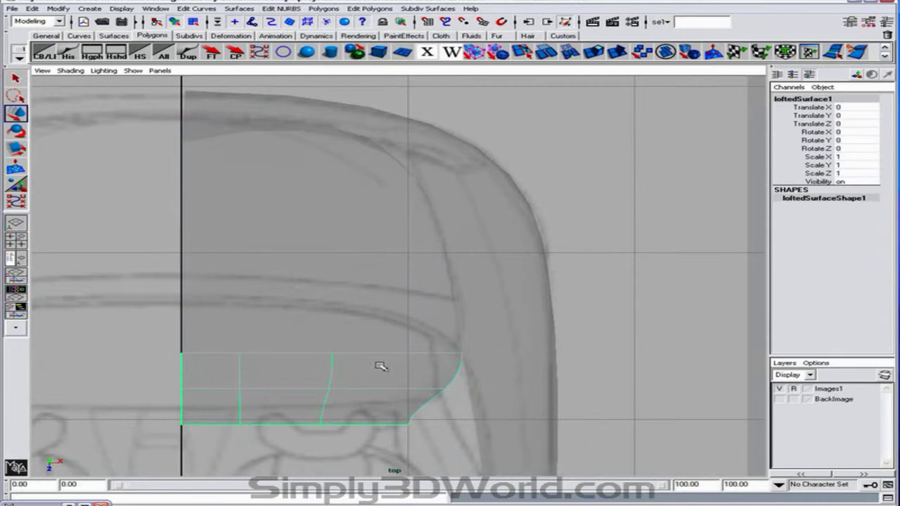
{"action": "left_click", "coordinate": [381, 366]}
Adjust the outer control vertices of the remaining rear deck surface's foremost rows sideways to follow the side panel.
{"action": "left_click", "coordinate": [386, 330]}
{"action": "right_click_drag", "start_coordinate": [448, 309], "coordinate": [398, 302]}
{"action": "left_click_drag", "start_coordinate": [398, 302], "coordinate": [496, 318]}
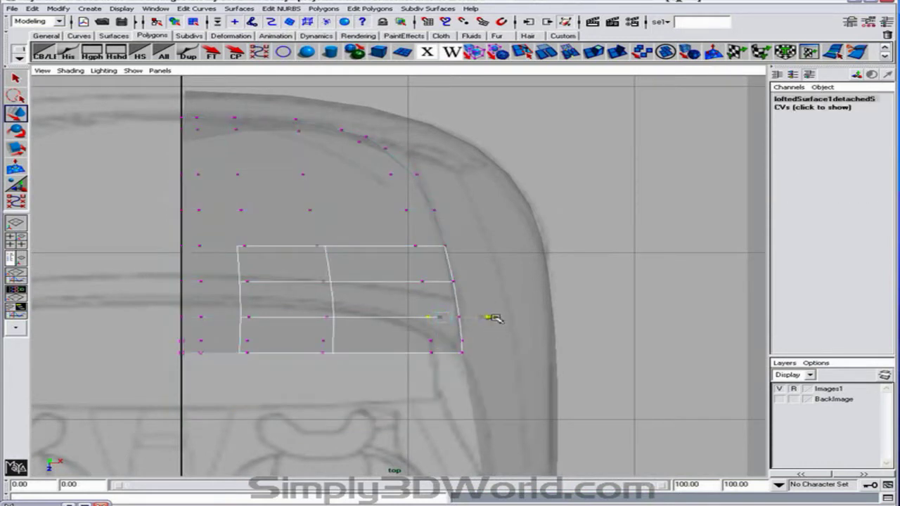
{"action": "left_click_drag", "start_coordinate": [402, 342], "coordinate": [500, 359]}
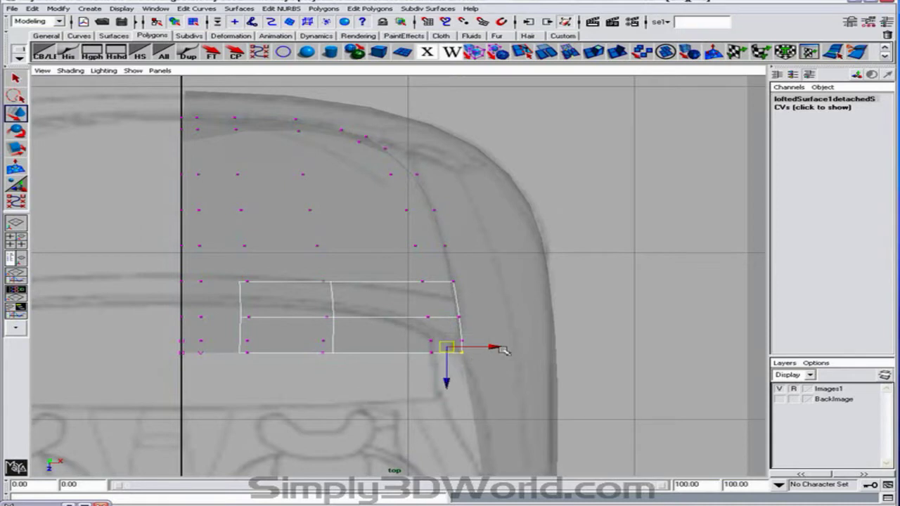
Detach the rear deck surface at its next isoparm behind the front edge and delete the detached strip.
{"action": "middle_click_drag", "start_coordinate": [316, 321], "coordinate": [392, 341], "text": "alt"}
{"action": "right_click_drag", "start_coordinate": [391, 342], "coordinate": [514, 358], "text": "alt"}
{"action": "right_click_drag", "start_coordinate": [441, 354], "coordinate": [442, 322]}
{"action": "left_click", "coordinate": [476, 354]}
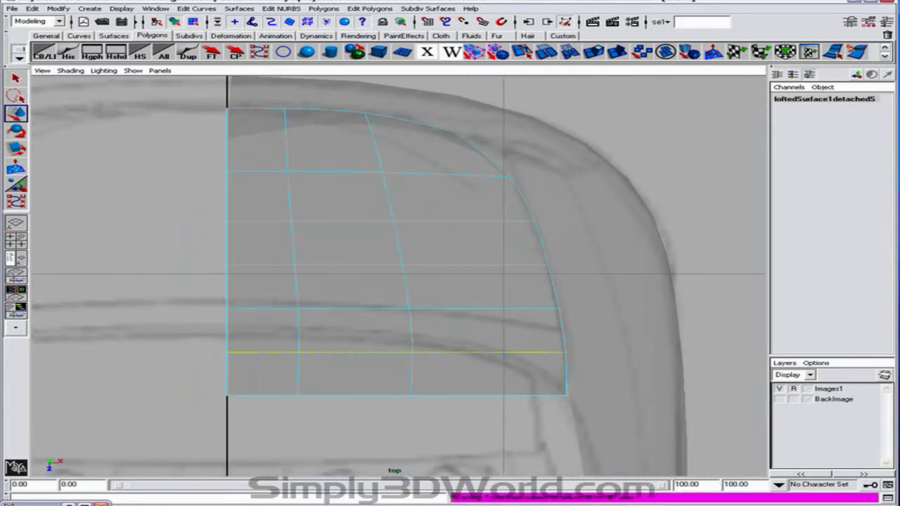
{"action": "left_click", "coordinate": [282, 9]}
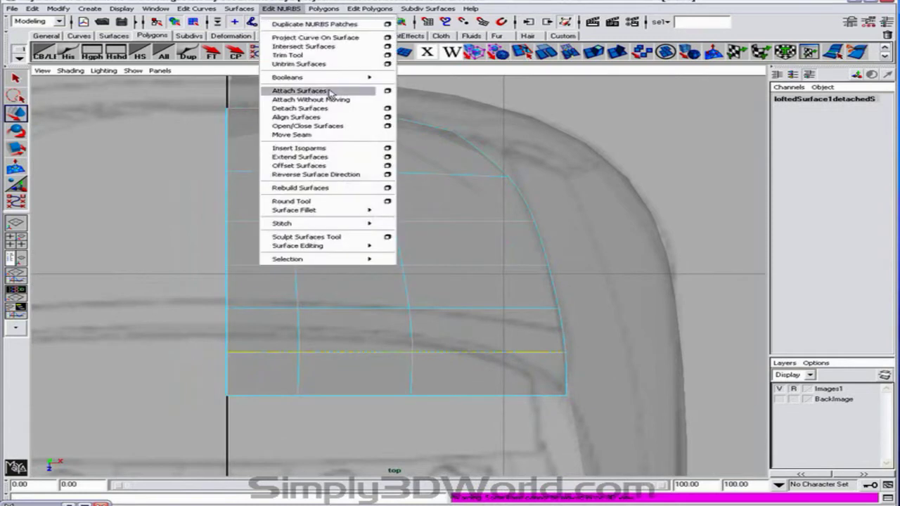
{"action": "left_click", "coordinate": [299, 109]}
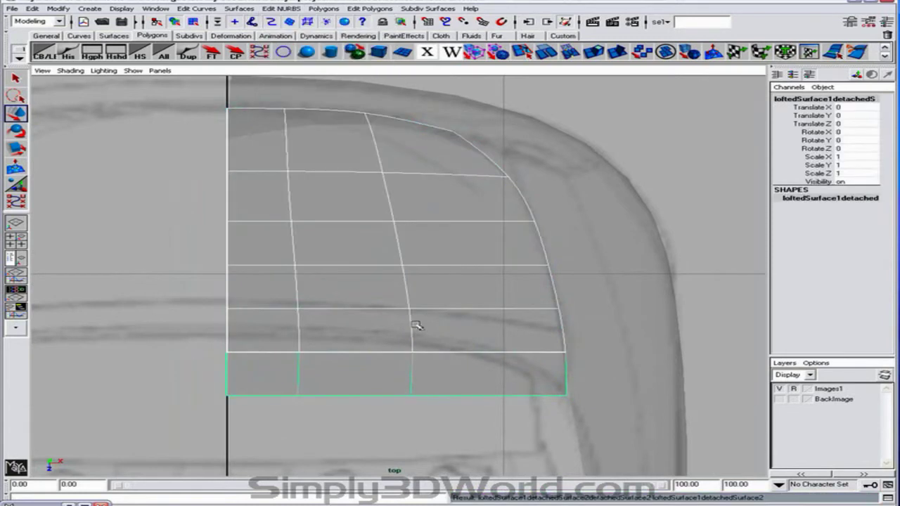
{"action": "key", "text": "Delete"}
{"action": "key", "text": "Delete"}
Curve the rear deck's front edge along the blueprint line, moving its inner control vertices rearward and its outer ones forward.
{"action": "left_click", "coordinate": [367, 333]}
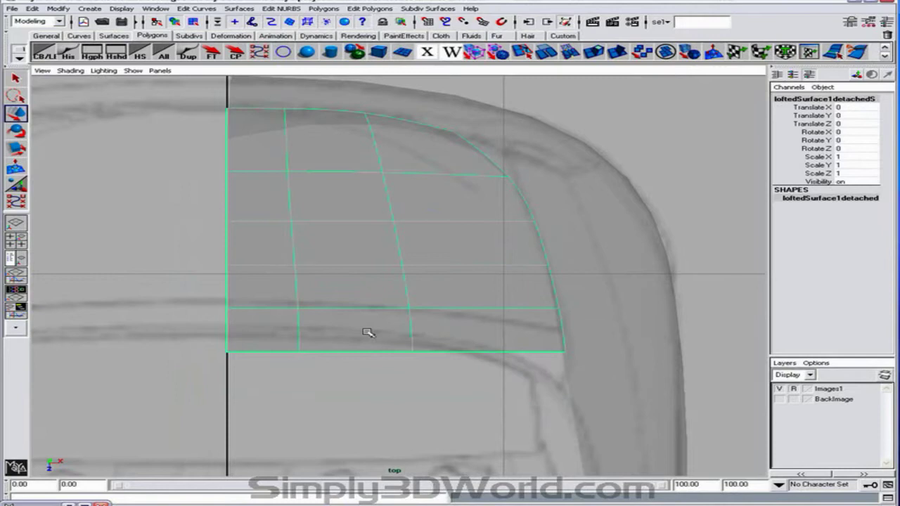
{"action": "right_click_drag", "start_coordinate": [368, 333], "coordinate": [291, 332]}
{"action": "left_click_drag", "start_coordinate": [307, 365], "coordinate": [334, 356]}
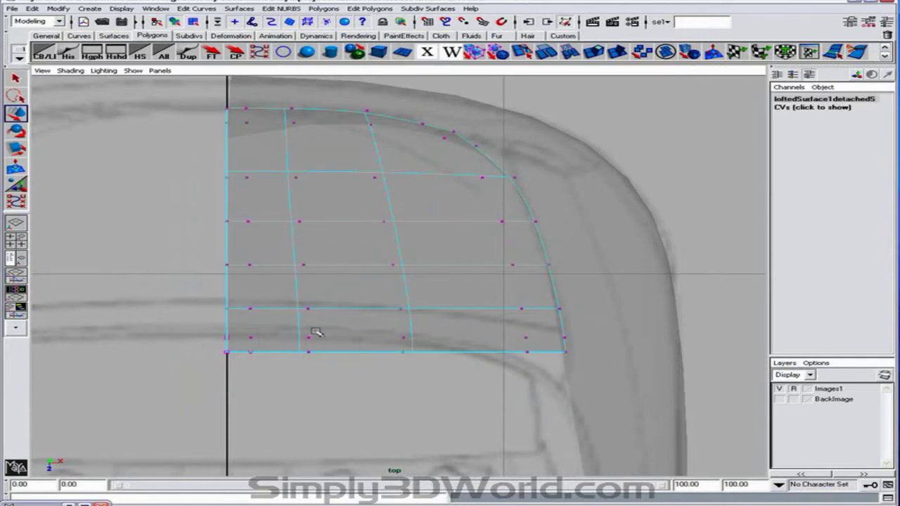
{"action": "left_click_drag", "start_coordinate": [268, 373], "coordinate": [268, 358]}
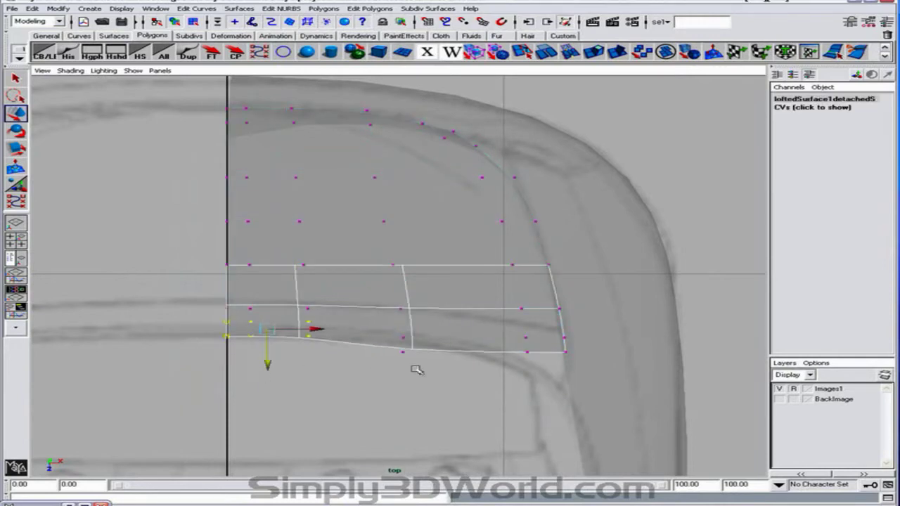
{"action": "mouse_move", "coordinate": [417, 370]}
{"action": "left_mouse_down"}
{"action": "mouse_move", "coordinate": [398, 331]}
{"action": "mouse_move", "coordinate": [407, 377]}
{"action": "mouse_move", "coordinate": [424, 369]}
{"action": "left_mouse_up"}
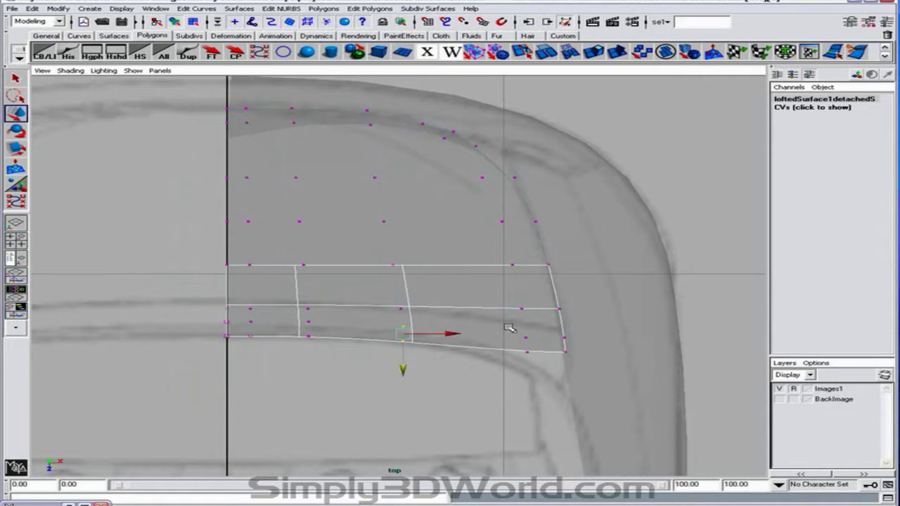
{"action": "left_click_drag", "start_coordinate": [599, 384], "coordinate": [515, 331]}
{"action": "mouse_move", "coordinate": [547, 380]}
{"action": "left_mouse_down"}
{"action": "mouse_move", "coordinate": [545, 400]}
{"action": "mouse_move", "coordinate": [531, 389]}
{"action": "left_mouse_up"}
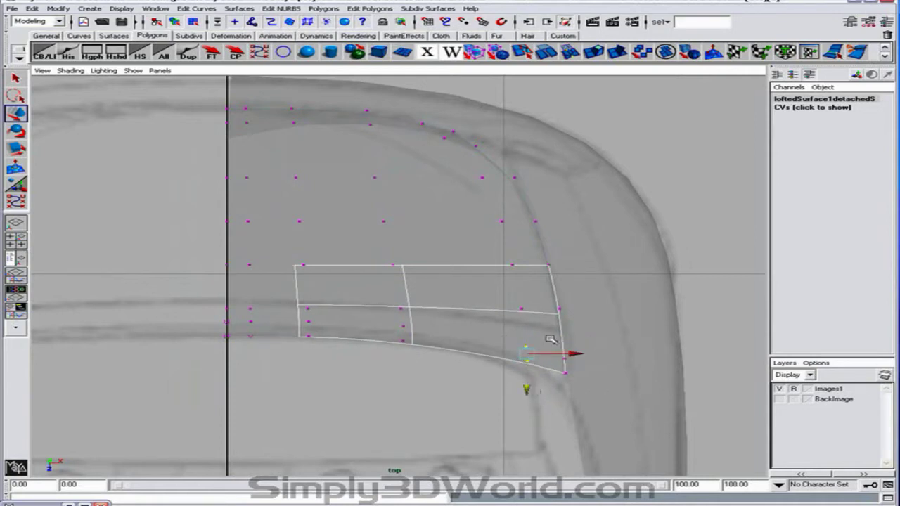
{"action": "left_click_drag", "start_coordinate": [547, 337], "coordinate": [567, 412]}
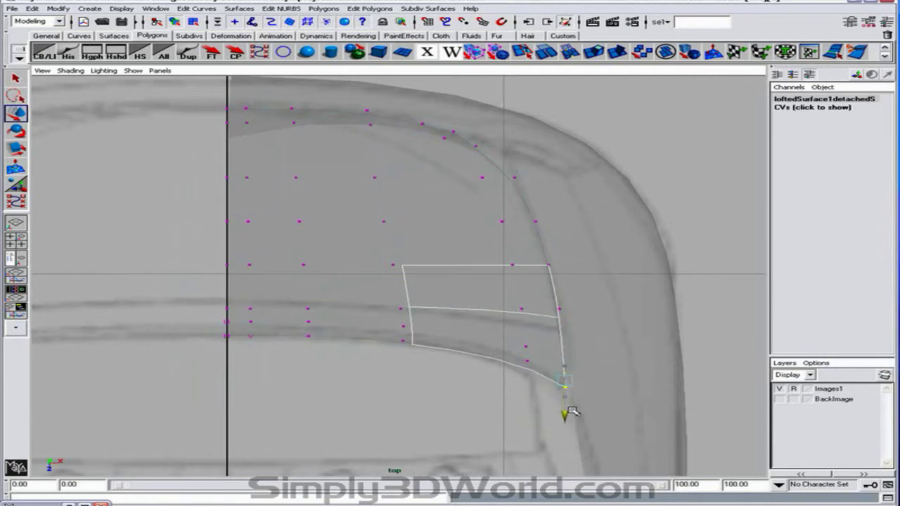
{"action": "left_click_drag", "start_coordinate": [531, 351], "coordinate": [531, 351]}
Insert a lengthwise isoparm in the rear deck surface between its outermost isoparm and the side edge.
{"action": "right_click_drag", "start_coordinate": [407, 295], "coordinate": [404, 281]}
{"action": "left_click", "coordinate": [504, 294]}
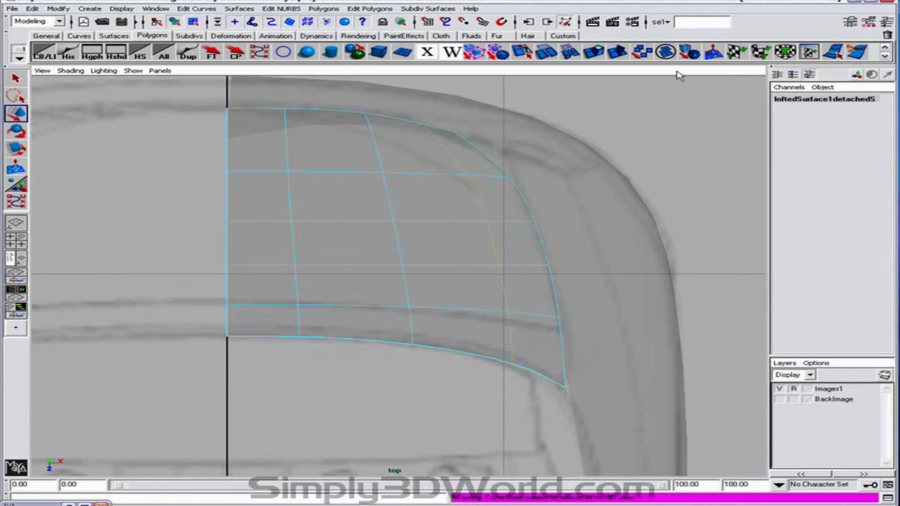
{"action": "left_click", "coordinate": [281, 8]}
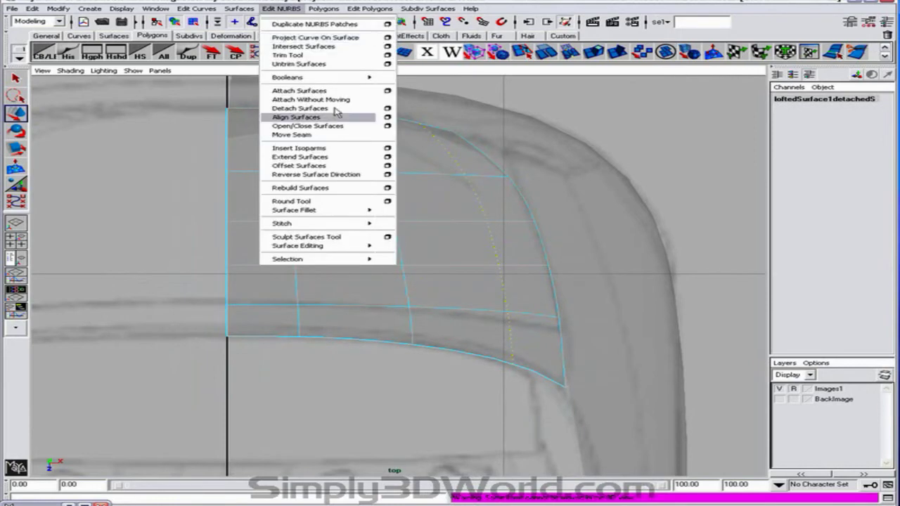
{"action": "left_click", "coordinate": [344, 148]}
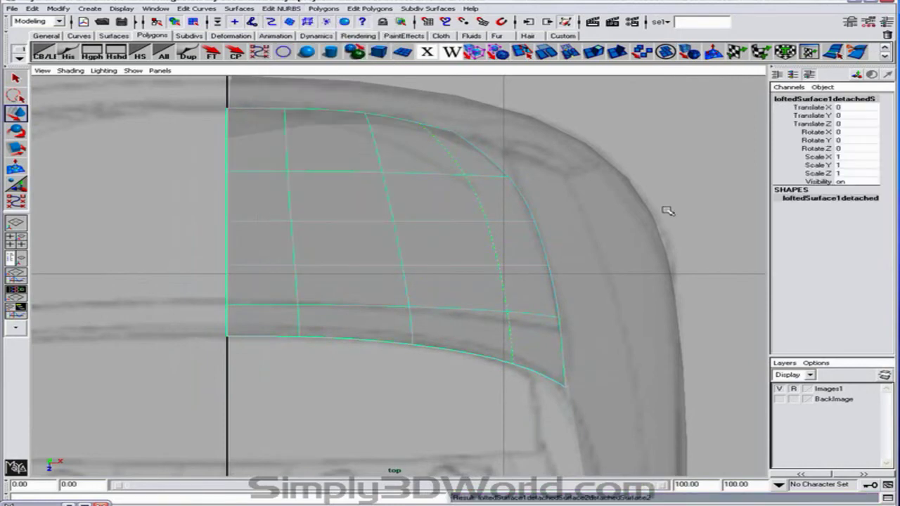
Examine how the rear deck surface meets the side panel in the perspective and four-view layouts.
{"action": "key", "text": "space"}
{"action": "key", "text": "space"}
{"action": "left_click_drag", "start_coordinate": [548, 254], "coordinate": [517, 221], "text": "alt"}
{"action": "left_click", "coordinate": [527, 196]}
{"action": "key", "text": "space"}
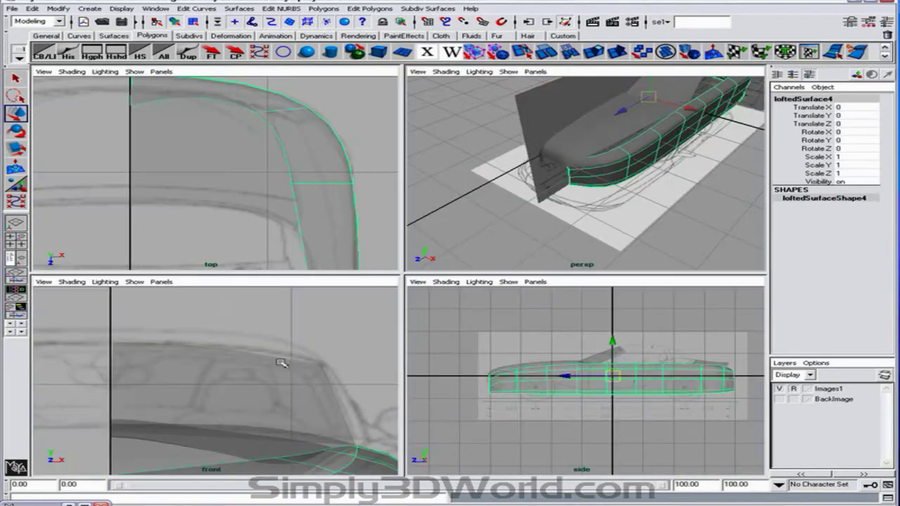
{"action": "key", "text": "space"}
{"action": "key", "text": "space"}
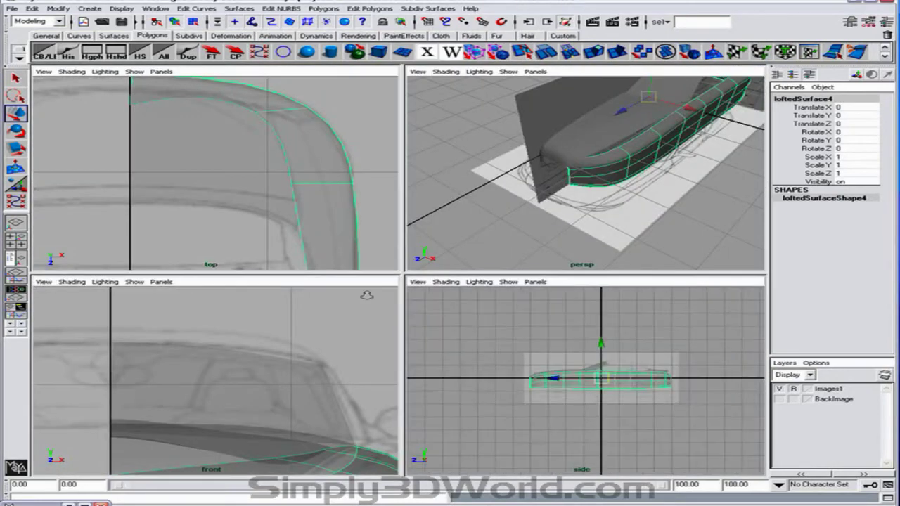
{"action": "key", "text": "space"}
In the top view, draw a four-point curve along the blueprint's front fender line from the front corner back toward the windshield.
{"action": "right_click_drag", "start_coordinate": [349, 259], "coordinate": [514, 204], "text": "alt"}
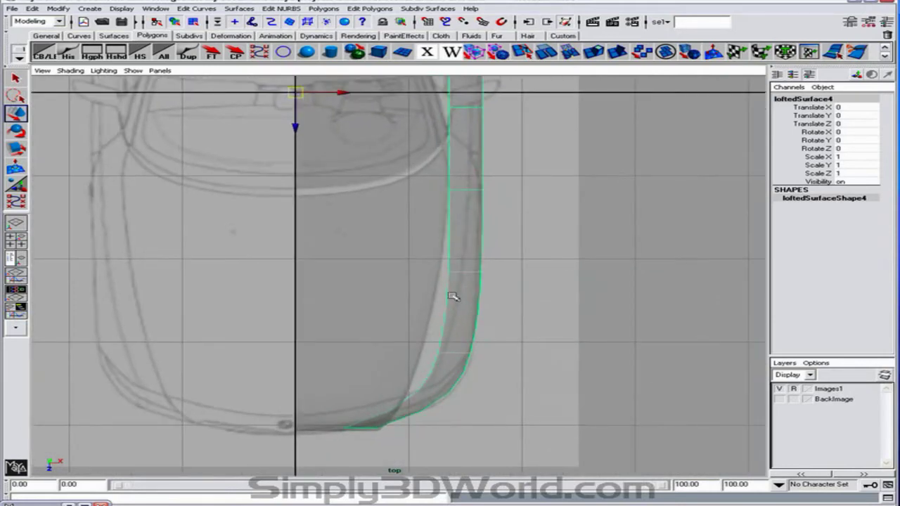
{"action": "mouse_move", "coordinate": [453, 162]}
{"action": "middle_mouse_down", "text": "alt"}
{"action": "mouse_move", "coordinate": [439, 183]}
{"action": "mouse_move", "coordinate": [457, 235]}
{"action": "mouse_move", "coordinate": [463, 171]}
{"action": "middle_mouse_up", "text": "alt"}
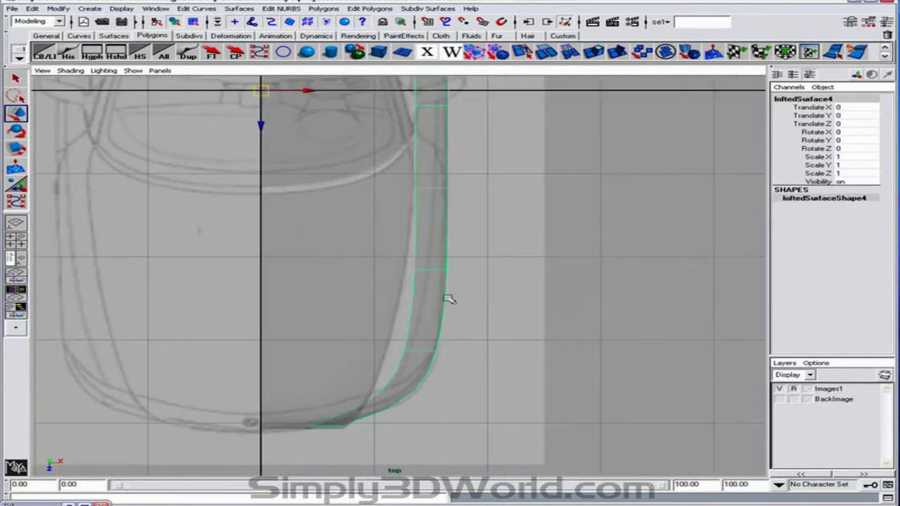
{"action": "left_click", "coordinate": [14, 201]}
{"action": "middle_click_drag", "start_coordinate": [360, 328], "coordinate": [351, 289], "text": "alt"}
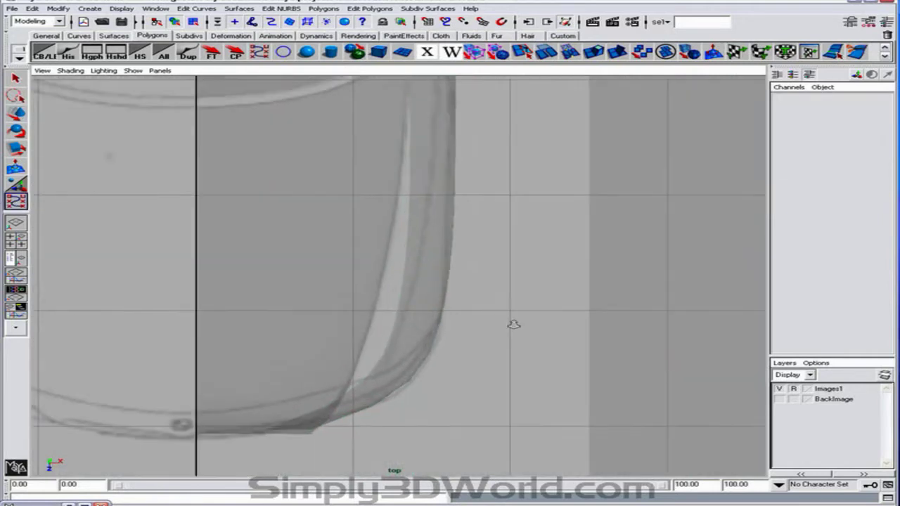
{"action": "left_click", "coordinate": [386, 373]}
{"action": "left_click", "coordinate": [414, 286]}
{"action": "middle_click_drag", "start_coordinate": [427, 228], "coordinate": [418, 304], "text": "alt"}
{"action": "left_click", "coordinate": [415, 270]}
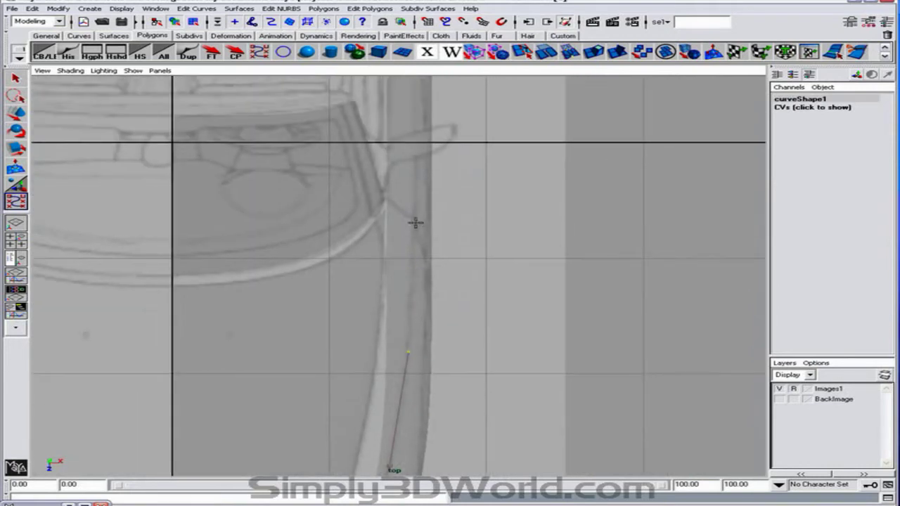
{"action": "left_click", "coordinate": [415, 223]}
{"action": "key", "text": "w"}
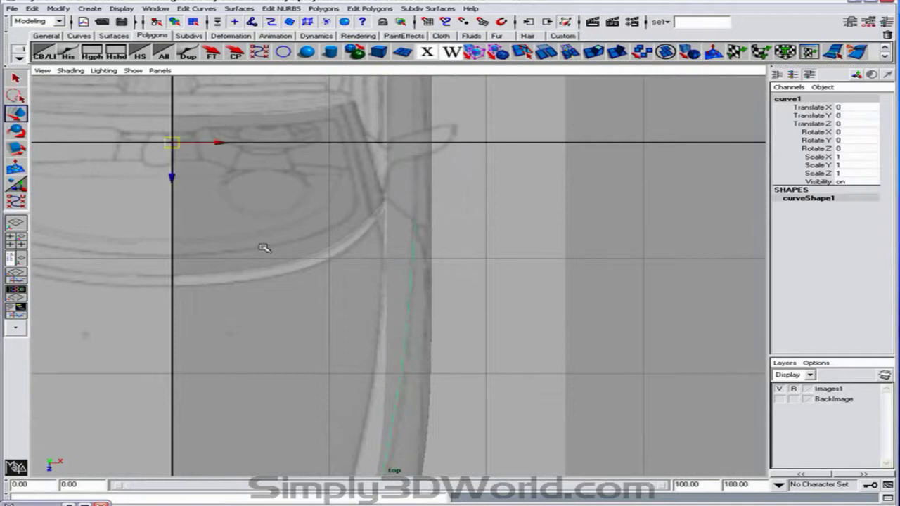
Draw a second four-point curve along the hood's side edge from the windshield corner to the front of the hood.
{"action": "left_click", "coordinate": [16, 203]}
{"action": "middle_click_drag", "start_coordinate": [398, 263], "coordinate": [399, 179], "text": "alt"}
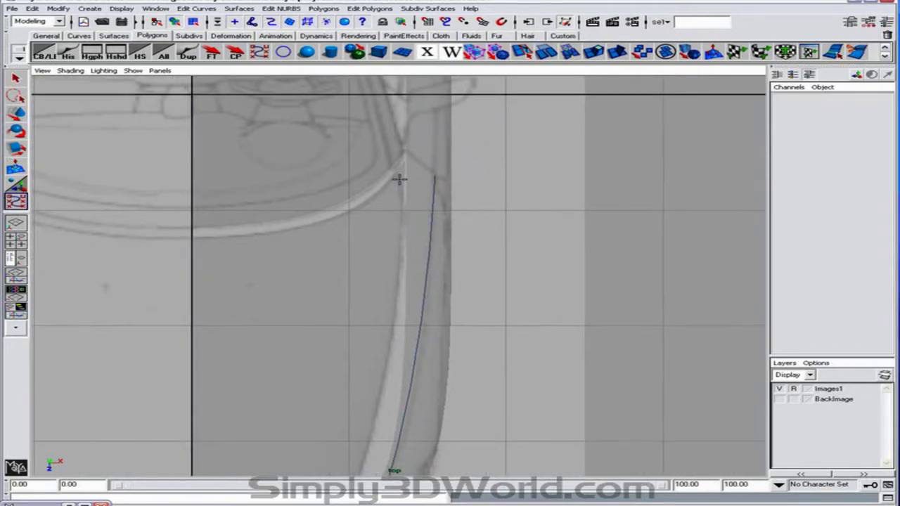
{"action": "left_click", "coordinate": [397, 174]}
{"action": "left_click", "coordinate": [398, 271]}
{"action": "middle_click_drag", "start_coordinate": [401, 348], "coordinate": [401, 255], "text": "alt"}
{"action": "left_click", "coordinate": [398, 261]}
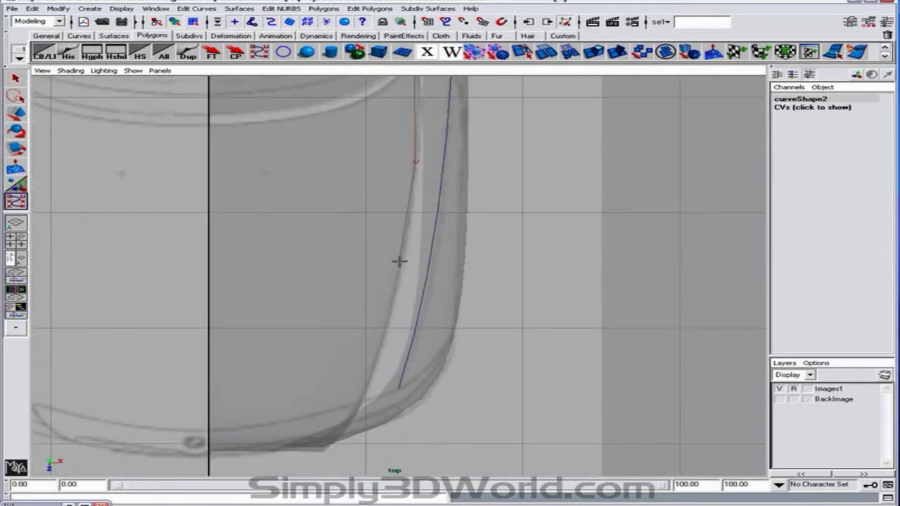
{"action": "left_click", "coordinate": [357, 403]}
{"action": "key", "text": "w"}
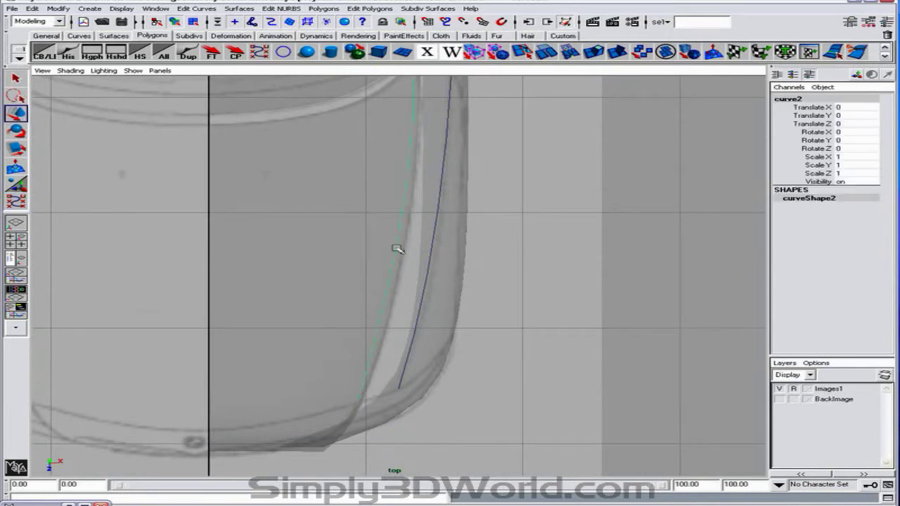
Move the hood edge curve's two middle control vertices outward so the curve follows the blueprint's hood line.
{"action": "right_click_drag", "start_coordinate": [573, 232], "coordinate": [499, 229]}
{"action": "left_click_drag", "start_coordinate": [372, 232], "coordinate": [458, 257]}
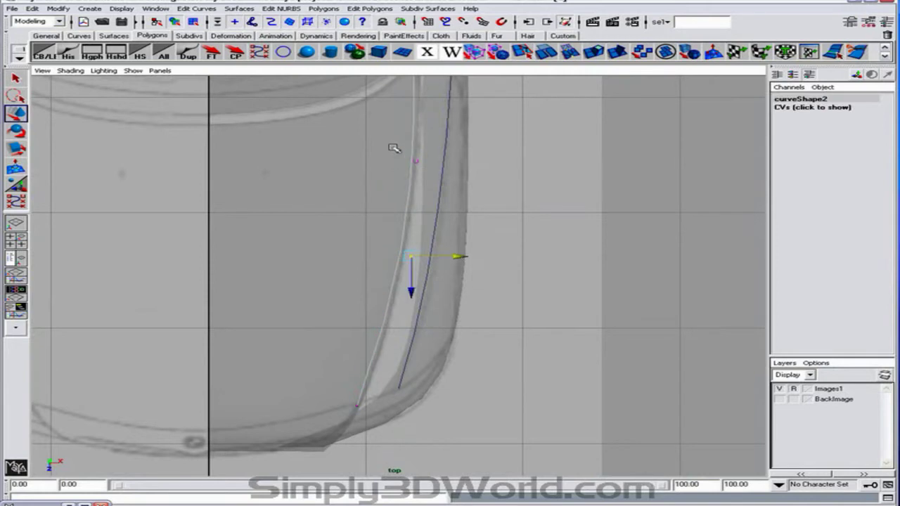
{"action": "left_click_drag", "start_coordinate": [394, 147], "coordinate": [470, 162]}
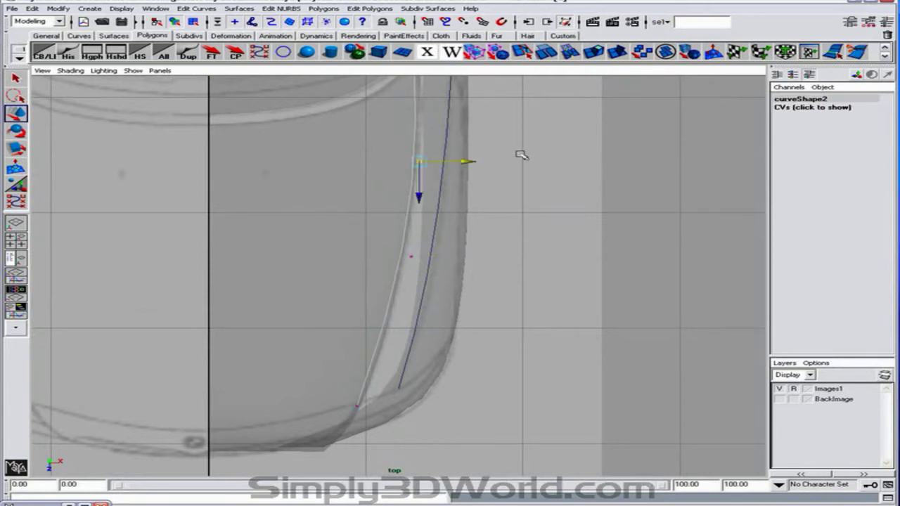
{"action": "middle_click_drag", "start_coordinate": [521, 155], "coordinate": [618, 342], "text": "alt"}
{"action": "left_click_drag", "start_coordinate": [419, 191], "coordinate": [479, 204]}
{"action": "middle_click_drag", "start_coordinate": [496, 308], "coordinate": [482, 165], "text": "alt"}
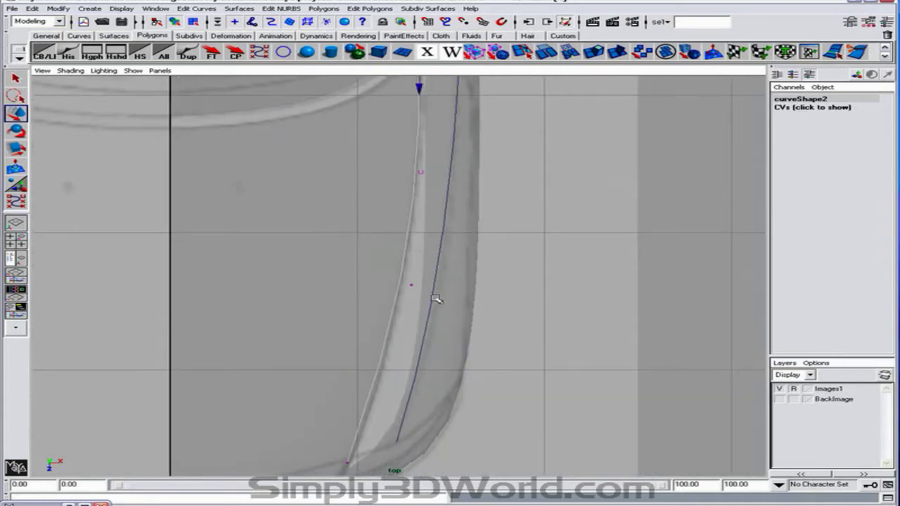
{"action": "left_click", "coordinate": [433, 296]}
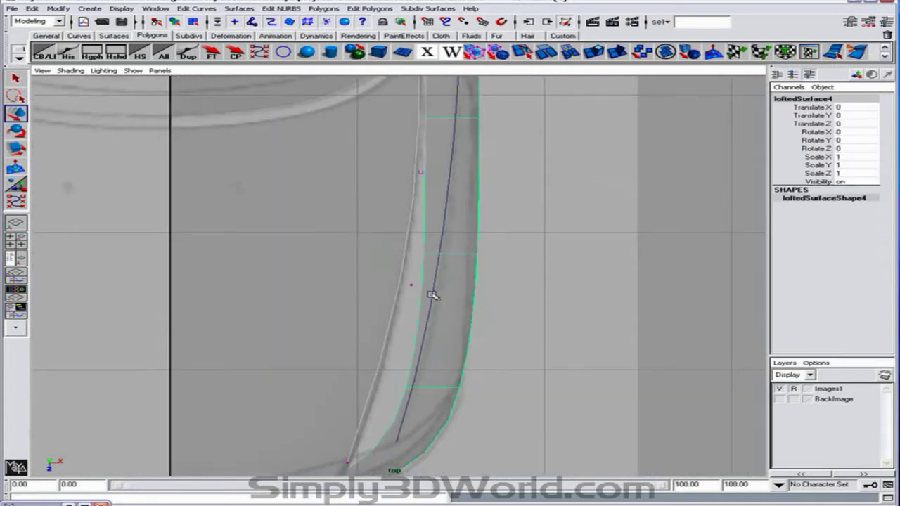
{"action": "left_click", "coordinate": [395, 312]}
In the side view, select both new curves and raise them together to Translate Y 0.551, level with the body's upper edge.
{"action": "key", "text": "space"}
{"action": "key", "text": "space"}
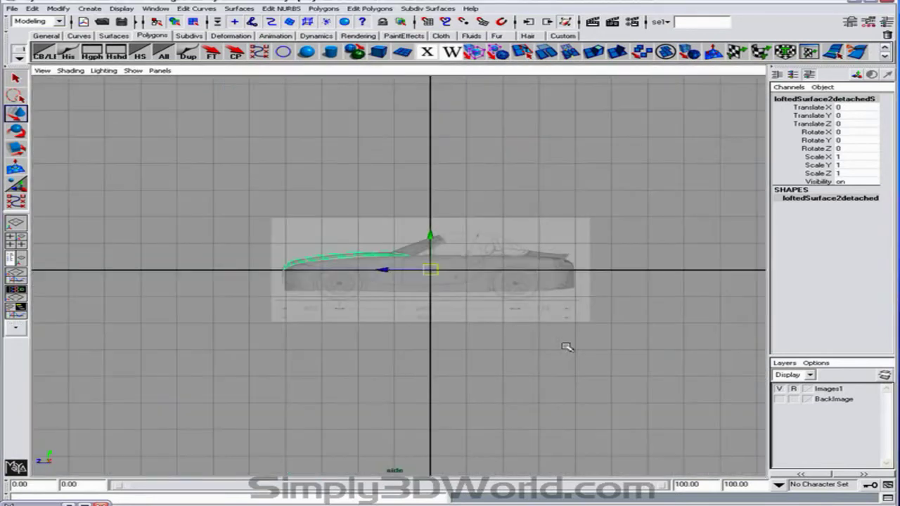
{"action": "right_click_drag", "start_coordinate": [415, 306], "coordinate": [681, 301], "text": "alt"}
{"action": "scroll", "coordinate": [680, 301], "scroll_direction": "down", "scroll_amount": 5}
{"action": "scroll", "coordinate": [404, 271], "scroll_direction": "up", "scroll_amount": 4}
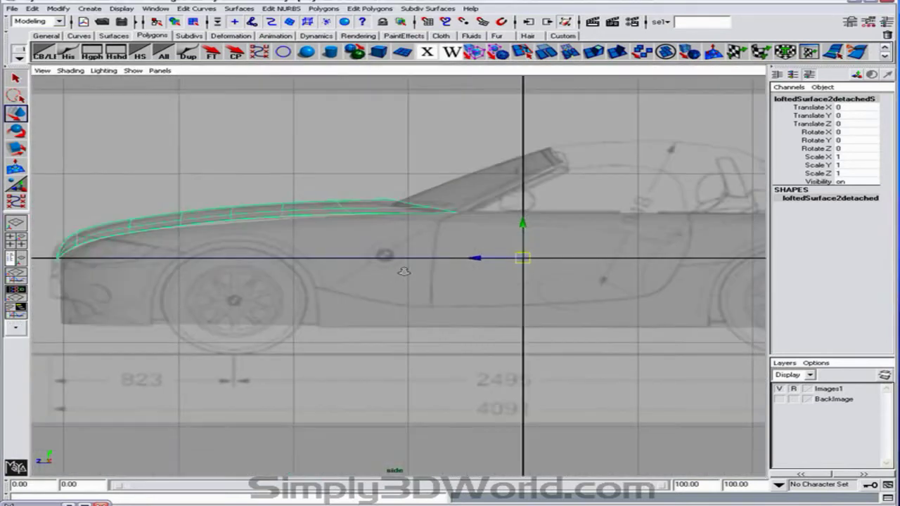
{"action": "left_click", "coordinate": [496, 320]}
{"action": "left_click_drag", "start_coordinate": [349, 248], "coordinate": [311, 249]}
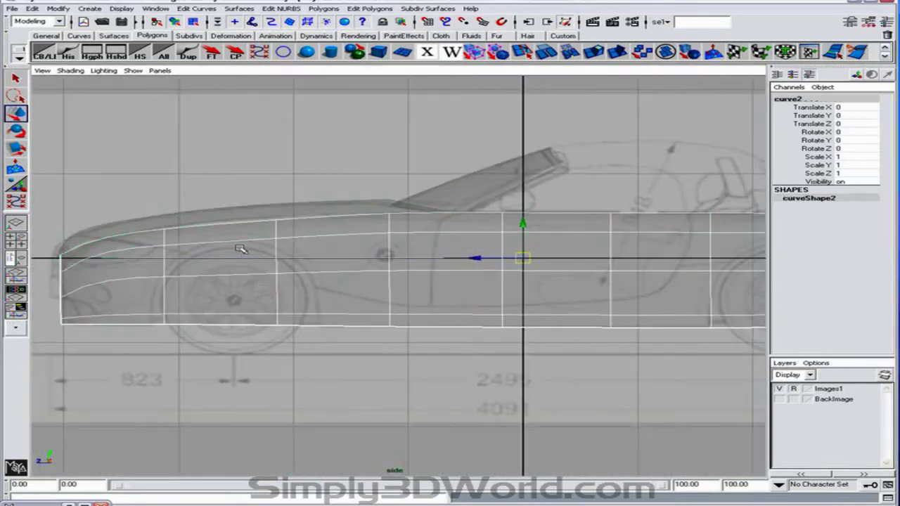
{"action": "left_click", "coordinate": [280, 253]}
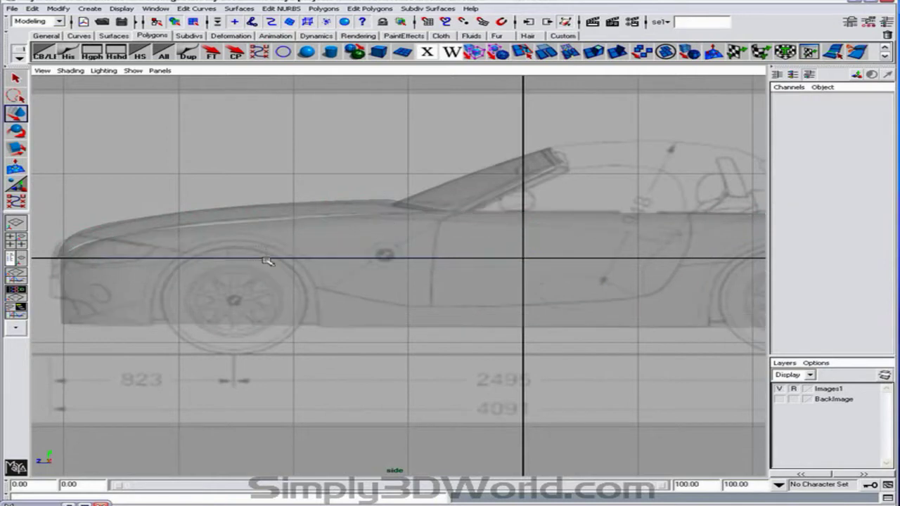
{"action": "left_click", "coordinate": [267, 262]}
{"action": "left_click_drag", "start_coordinate": [522, 222], "coordinate": [518, 177]}
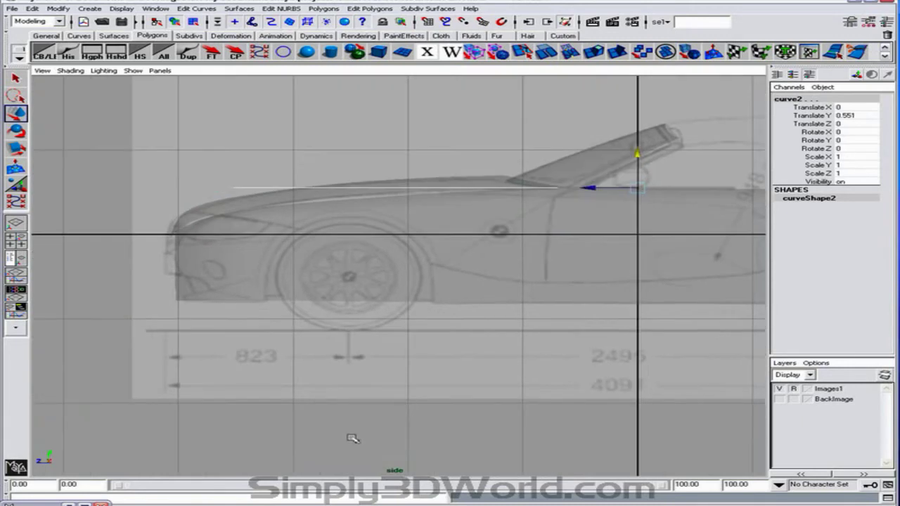
Lower the hood edge curve's front three control vertices in successive stages so its front end slopes down to the blueprint's headlight line.
{"action": "right_click_drag", "start_coordinate": [351, 420], "coordinate": [307, 420]}
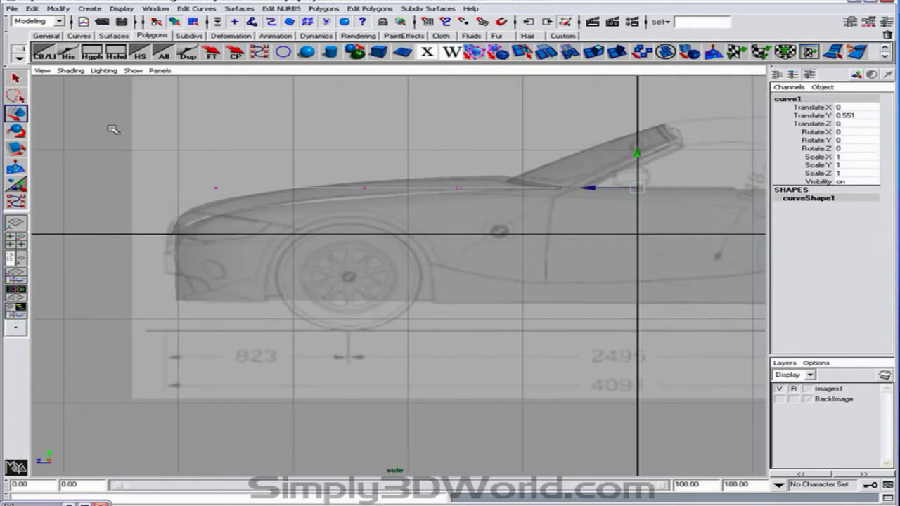
{"action": "left_click_drag", "start_coordinate": [160, 121], "coordinate": [472, 218]}
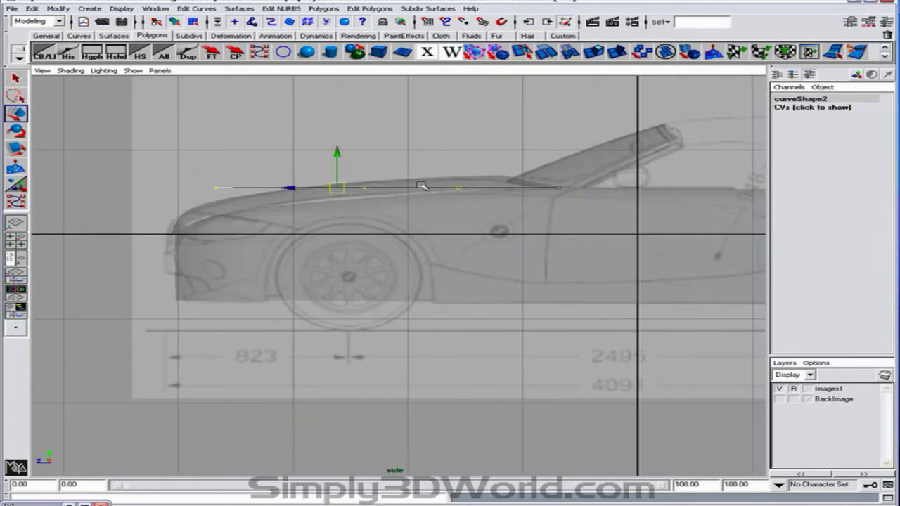
{"action": "left_click_drag", "start_coordinate": [337, 154], "coordinate": [338, 157]}
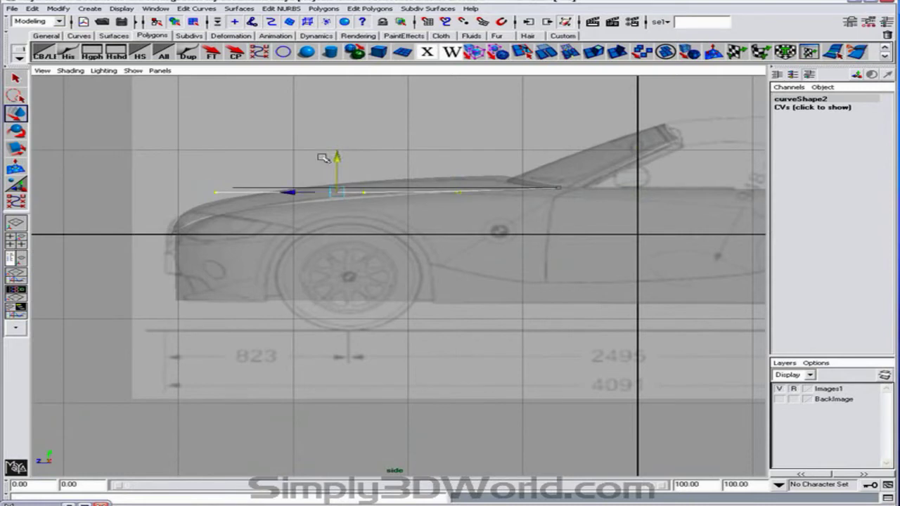
{"action": "left_click_drag", "start_coordinate": [177, 152], "coordinate": [382, 221]}
{"action": "left_click_drag", "start_coordinate": [291, 155], "coordinate": [290, 164]}
{"action": "left_click_drag", "start_coordinate": [187, 153], "coordinate": [269, 219]}
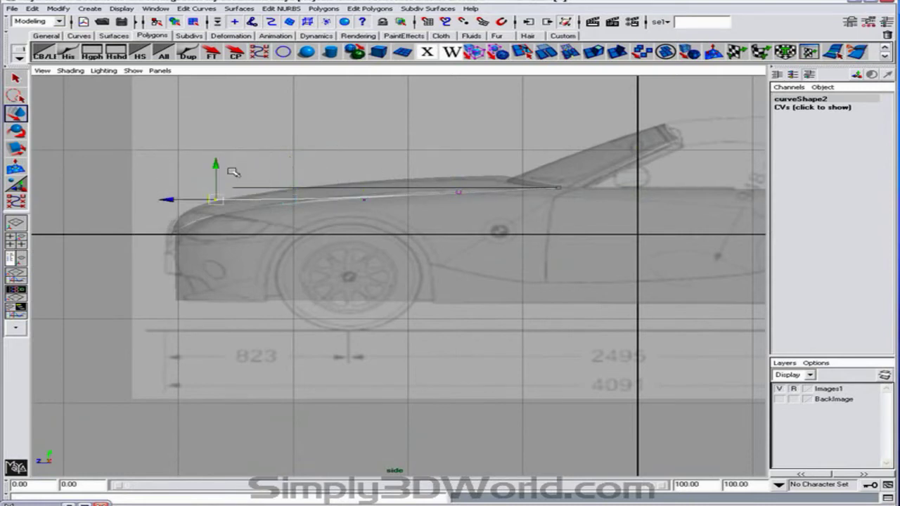
{"action": "left_click_drag", "start_coordinate": [217, 167], "coordinate": [216, 181]}
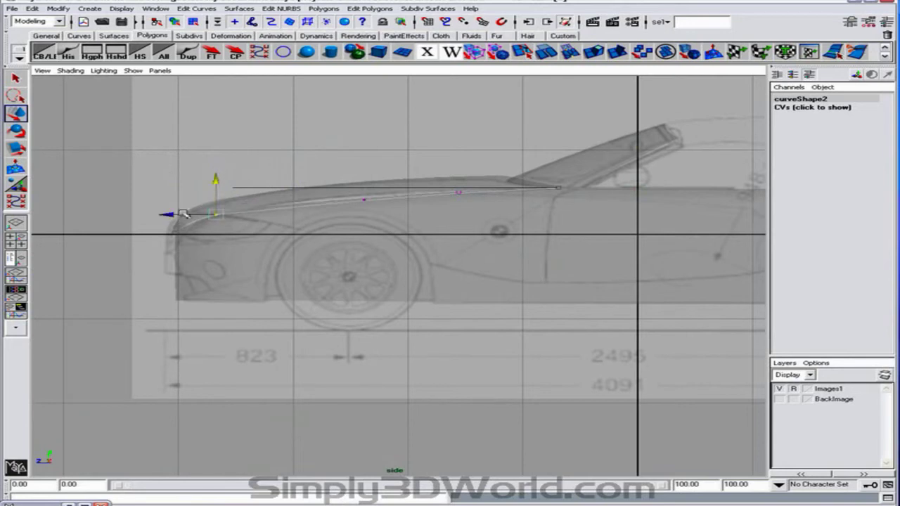
Raise the hood edge curve's second control vertex from the front and slightly raise the third to smooth its arch along the hood edge.
{"action": "left_click_drag", "start_coordinate": [392, 217], "coordinate": [391, 217]}
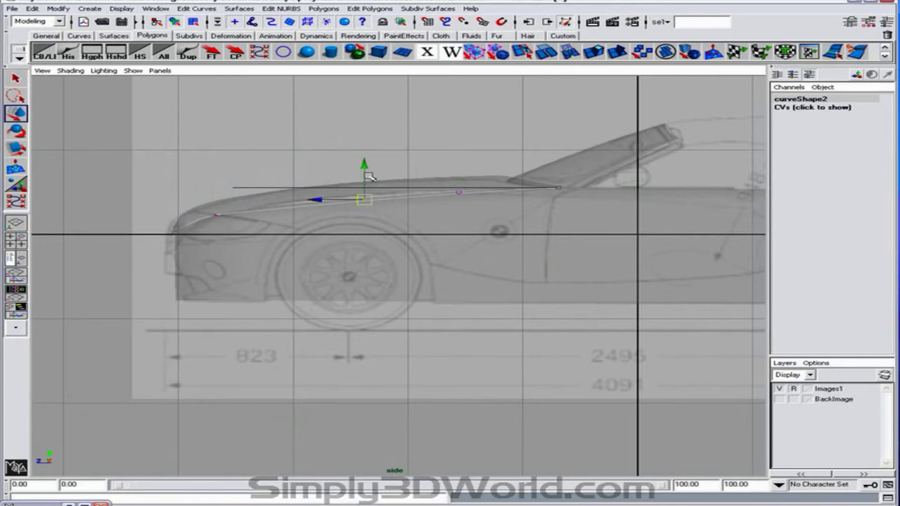
{"action": "left_click_drag", "start_coordinate": [365, 173], "coordinate": [364, 159]}
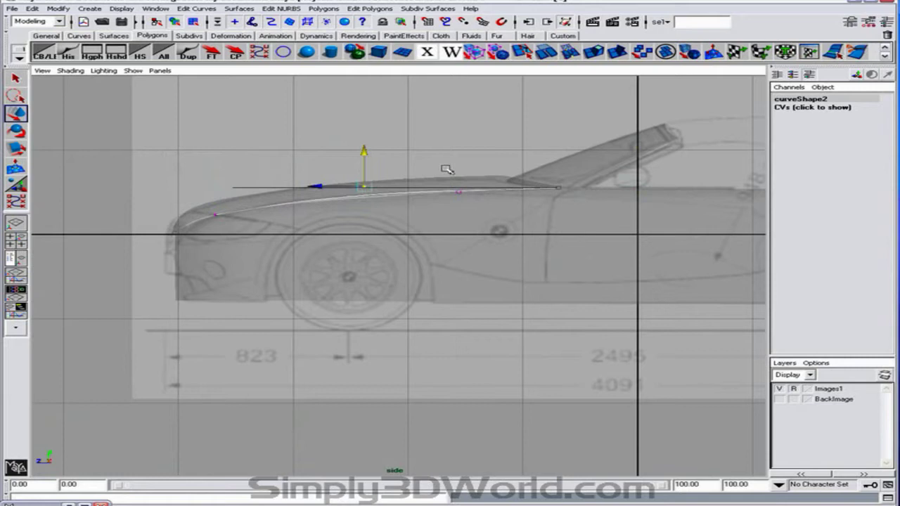
{"action": "right_click_drag", "start_coordinate": [446, 169], "coordinate": [579, 195], "text": "alt"}
{"action": "middle_click_drag", "start_coordinate": [468, 178], "coordinate": [508, 255], "text": "alt"}
{"action": "left_click_drag", "start_coordinate": [505, 196], "coordinate": [571, 239]}
{"action": "left_click_drag", "start_coordinate": [540, 187], "coordinate": [536, 180]}
{"action": "left_click_drag", "start_coordinate": [161, 267], "coordinate": [161, 267]}
{"action": "left_click_drag", "start_coordinate": [136, 216], "coordinate": [135, 215]}
{"action": "middle_click_drag", "start_coordinate": [504, 223], "coordinate": [352, 229], "text": "alt"}
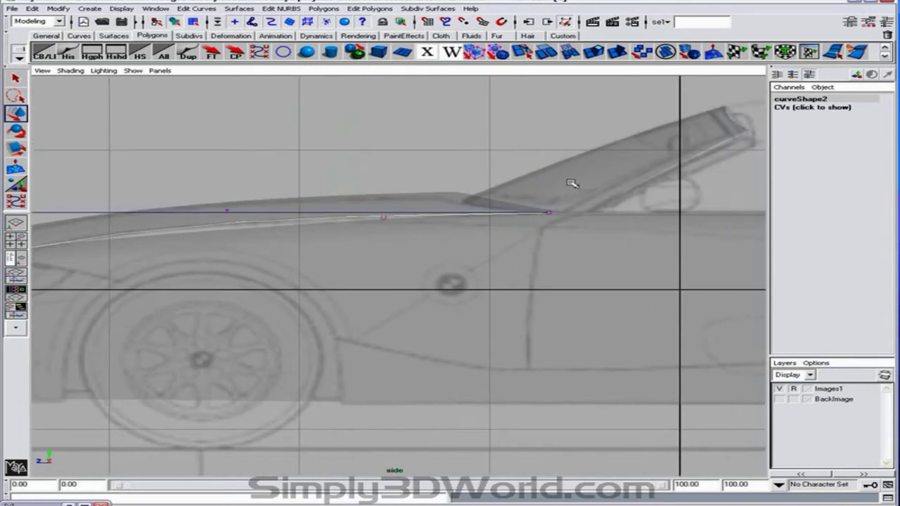
{"action": "middle_click_drag", "start_coordinate": [369, 199], "coordinate": [484, 199], "text": "alt"}
Lower the fender curve's two front control vertices and its windshield-end control vertex toward the side panel's upper edge.
{"action": "left_click_drag", "start_coordinate": [128, 204], "coordinate": [188, 217]}
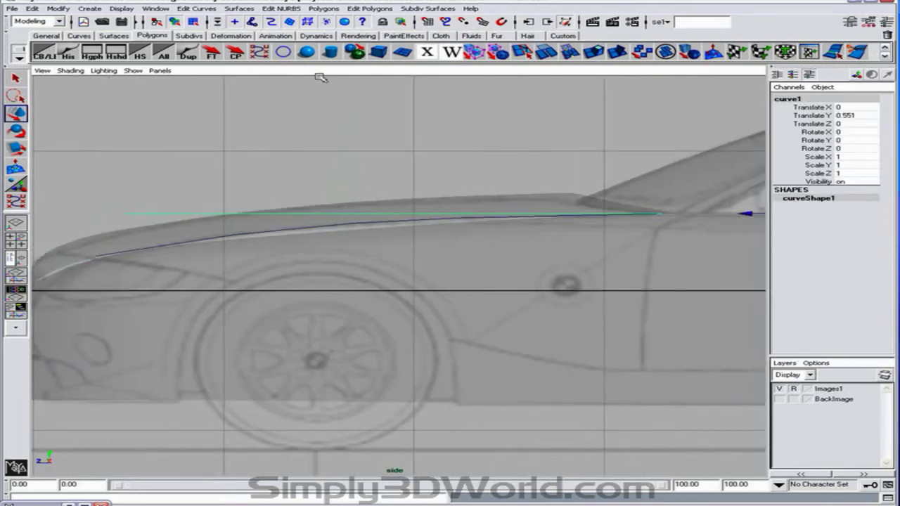
{"action": "right_click_drag", "start_coordinate": [233, 169], "coordinate": [141, 173]}
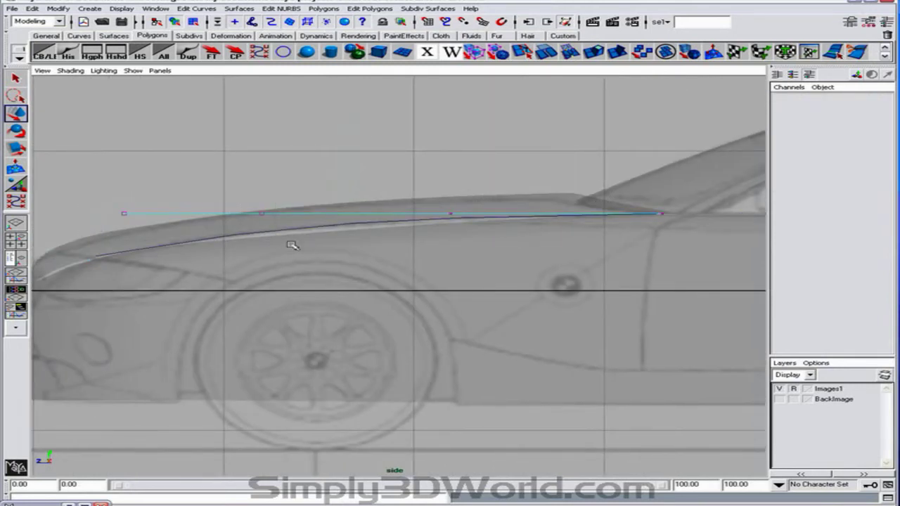
{"action": "left_click_drag", "start_coordinate": [106, 193], "coordinate": [292, 245]}
{"action": "left_click_drag", "start_coordinate": [193, 180], "coordinate": [189, 210]}
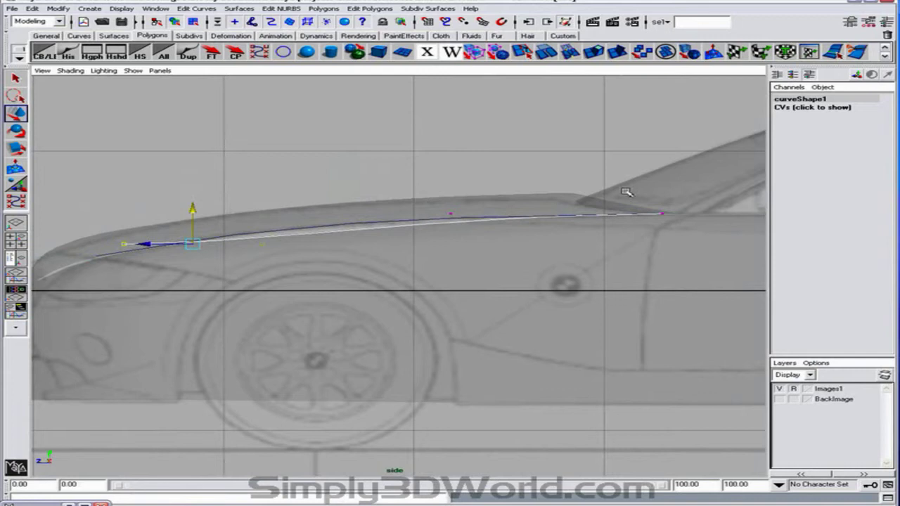
{"action": "left_click_drag", "start_coordinate": [700, 251], "coordinate": [664, 191]}
{"action": "left_click_drag", "start_coordinate": [355, 195], "coordinate": [459, 235]}
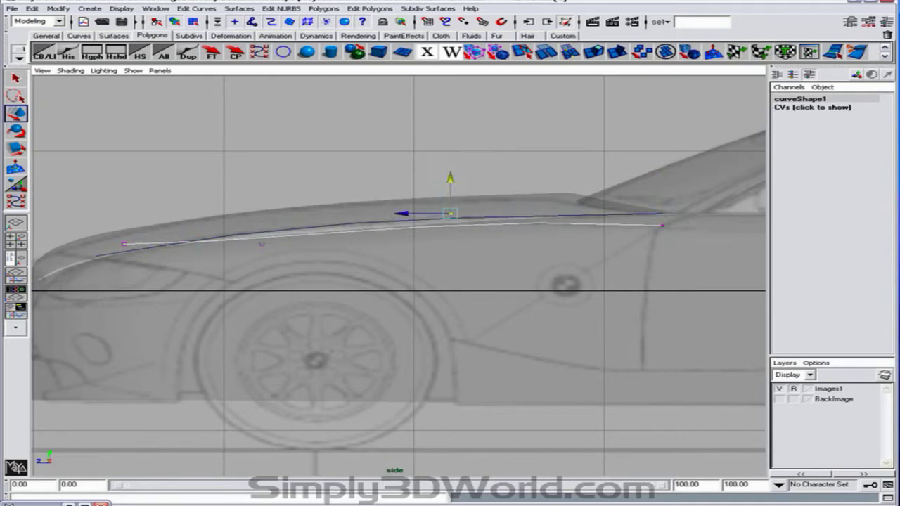
Lower the fender curve's frontmost control vertex further so the curve bends down at the front, and check it in perspective.
{"action": "key", "text": "y"}
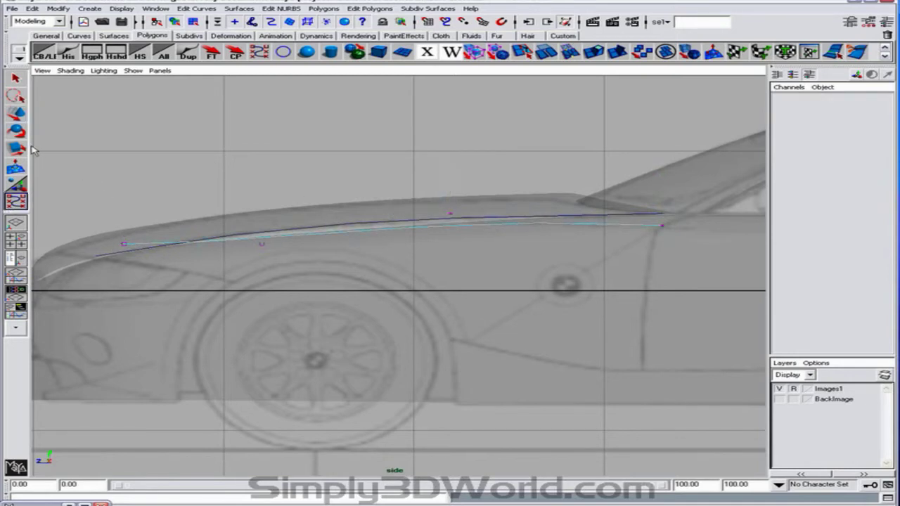
{"action": "left_click", "coordinate": [16, 78]}
{"action": "left_click", "coordinate": [132, 234]}
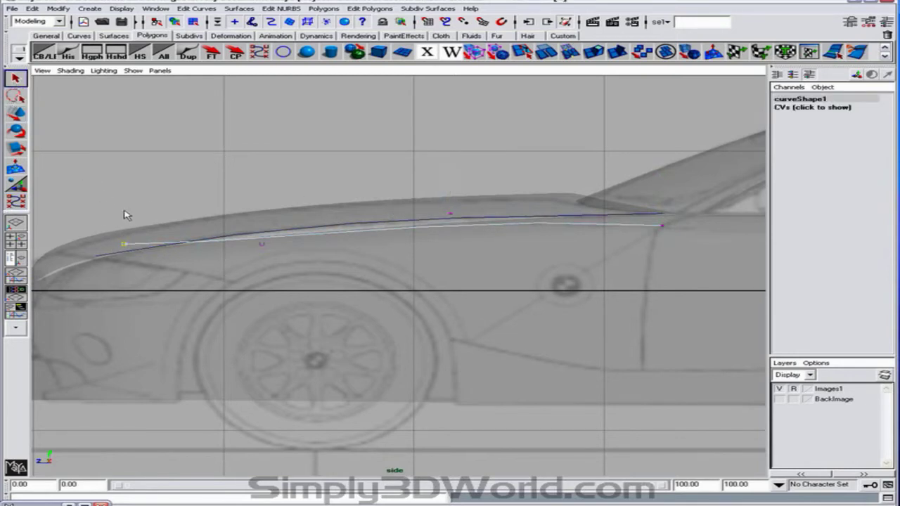
{"action": "left_click", "coordinate": [16, 113]}
{"action": "left_click_drag", "start_coordinate": [127, 207], "coordinate": [127, 221]}
{"action": "left_click", "coordinate": [261, 244]}
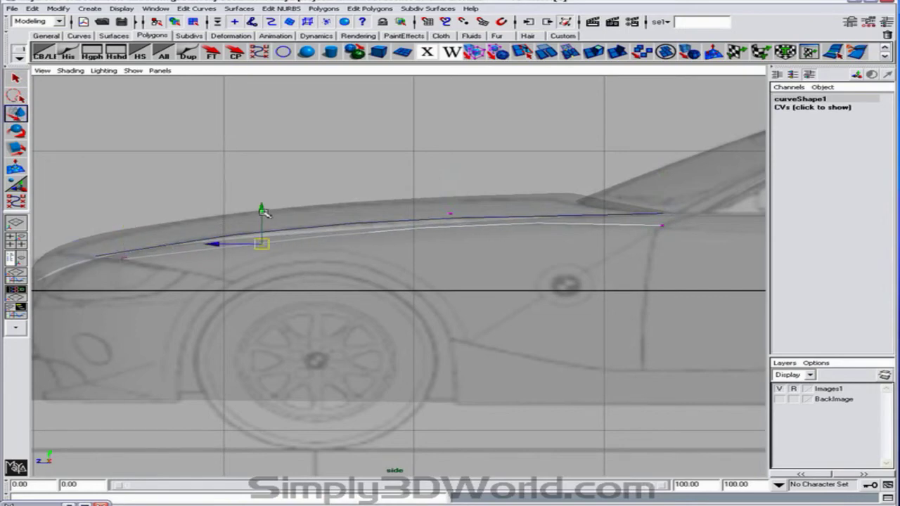
{"action": "key", "text": "space"}
{"action": "key", "text": "space"}
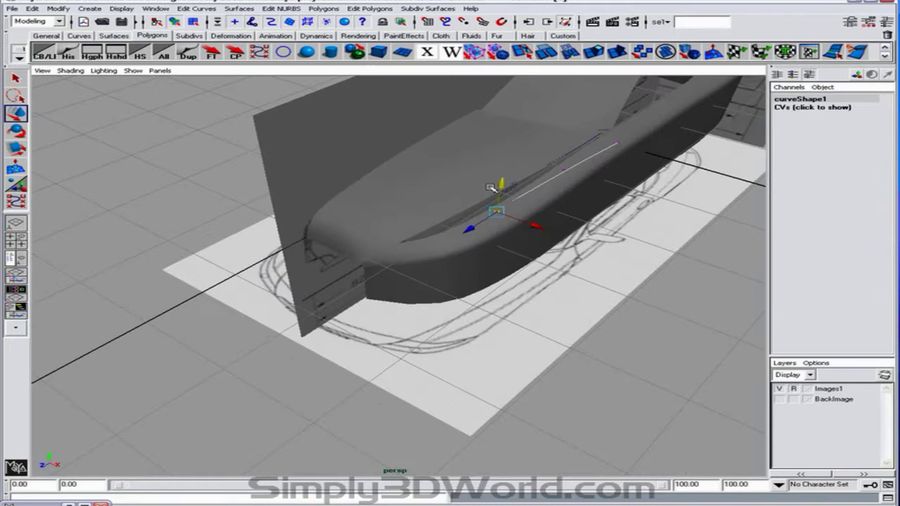
{"action": "left_click_drag", "start_coordinate": [490, 187], "coordinate": [442, 212], "text": "alt"}
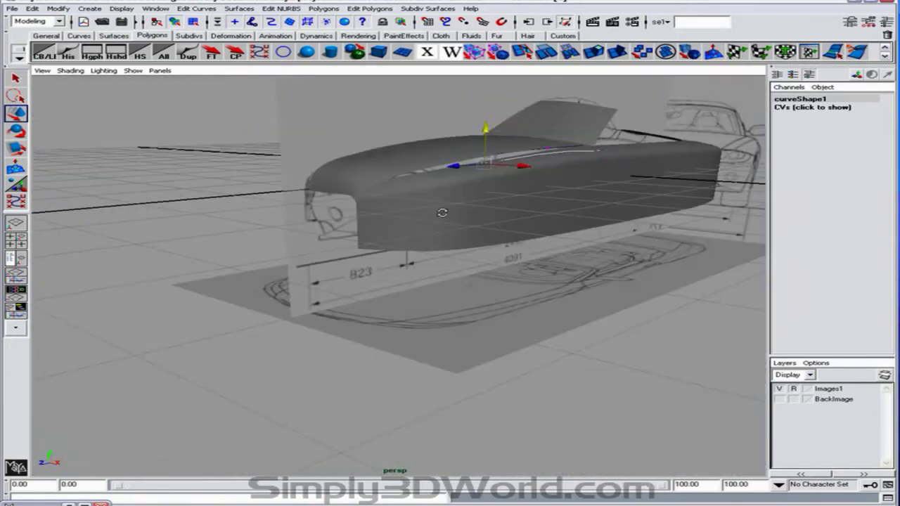
In the top view, nudge the fender curve's two middle control vertices slightly outward and select its front end for alignment with the blueprint.
{"action": "key", "text": "space"}
{"action": "key", "text": "space"}
{"action": "middle_click_drag", "start_coordinate": [460, 209], "coordinate": [450, 256], "text": "alt"}
{"action": "right_click_drag", "start_coordinate": [450, 256], "coordinate": [429, 289], "text": "alt"}
{"action": "left_click_drag", "start_coordinate": [463, 367], "coordinate": [471, 367]}
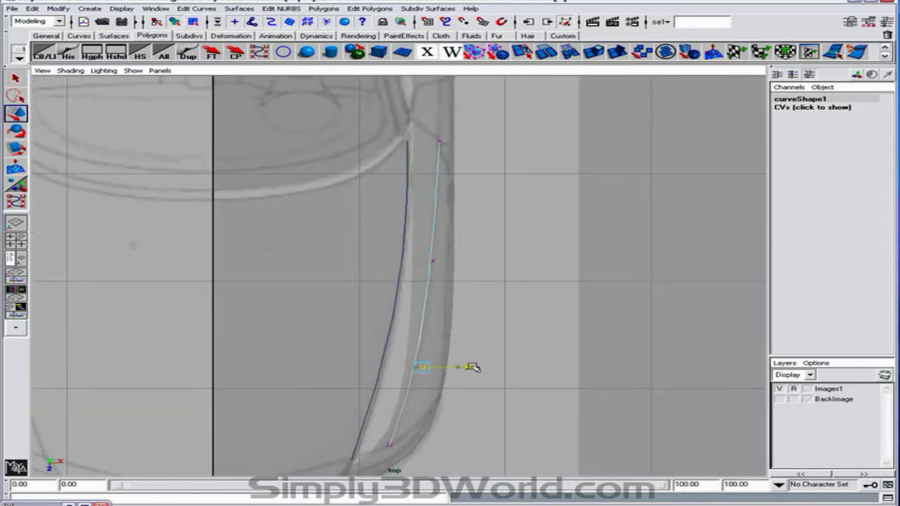
{"action": "left_click", "coordinate": [433, 261]}
{"action": "left_click_drag", "start_coordinate": [476, 260], "coordinate": [479, 260]}
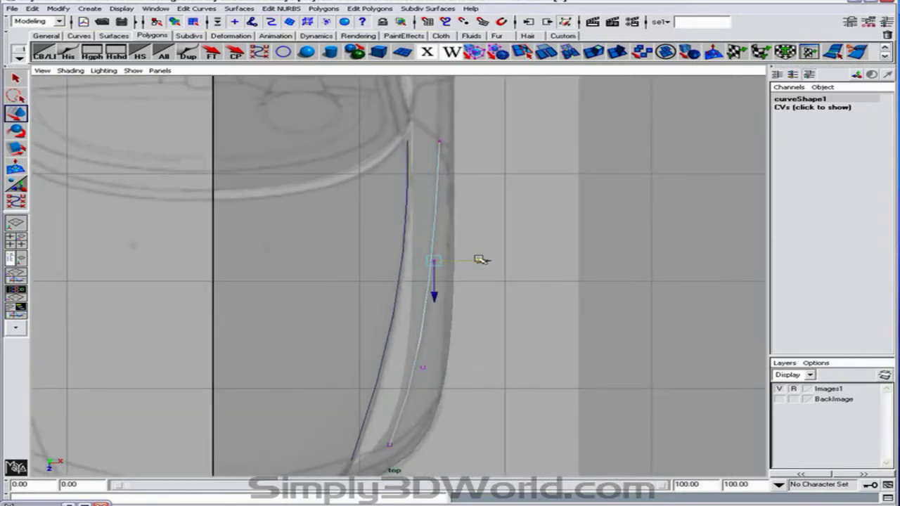
{"action": "left_click", "coordinate": [394, 445]}
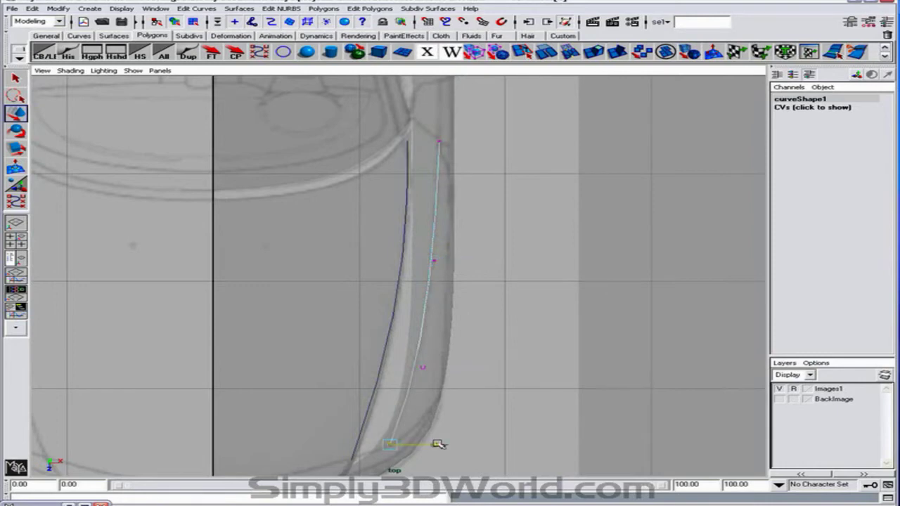
Loft a surface between the fender curve and the hood edge curve, working in the perspective view.
{"action": "key", "text": "space"}
{"action": "key", "text": "space"}
{"action": "left_click_drag", "start_coordinate": [617, 243], "coordinate": [466, 119], "text": "alt"}
{"action": "left_click", "coordinate": [507, 145]}
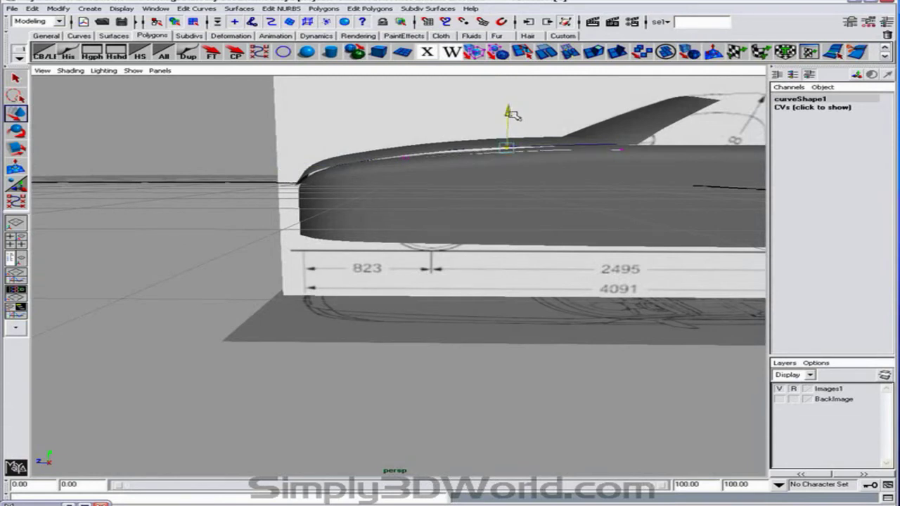
{"action": "left_click_drag", "start_coordinate": [513, 115], "coordinate": [512, 148], "text": "alt"}
{"action": "left_click", "coordinate": [495, 171]}
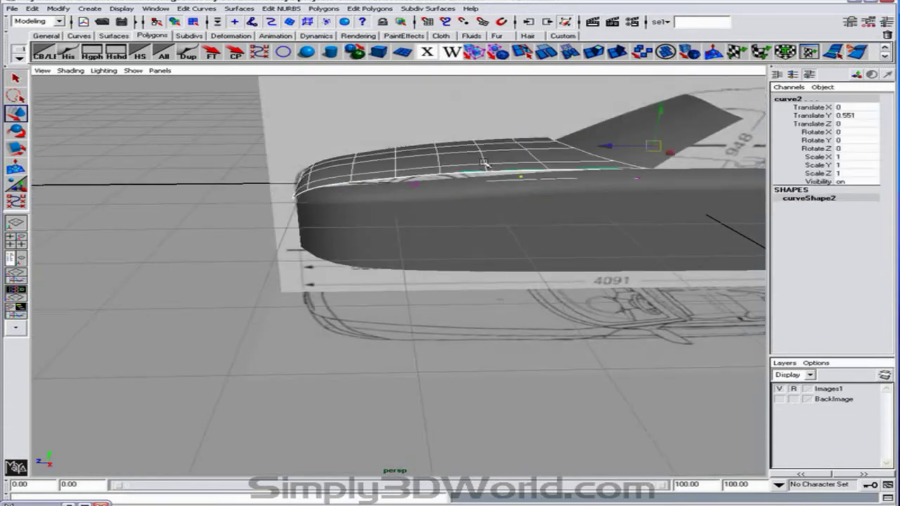
{"action": "left_click", "coordinate": [484, 163], "text": "shift"}
{"action": "key", "text": "F8"}
{"action": "key", "text": "F8"}
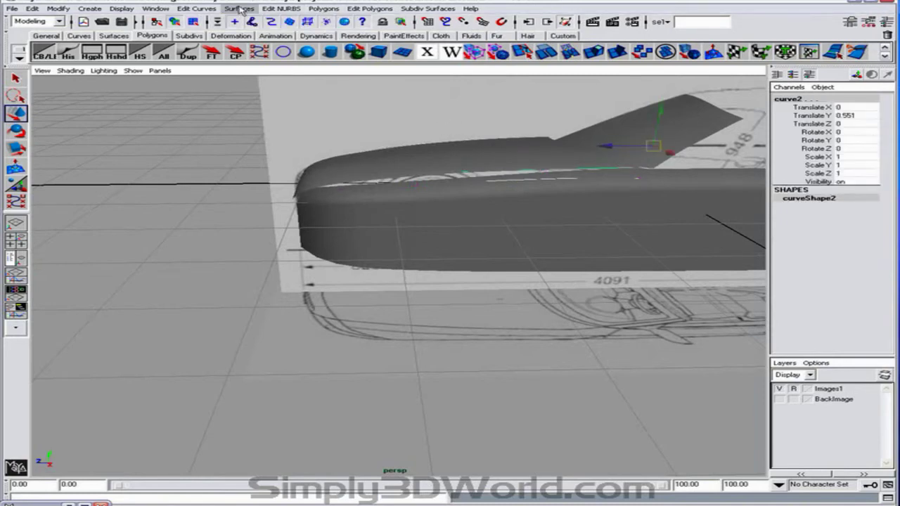
{"action": "left_click", "coordinate": [239, 8]}
{"action": "left_click", "coordinate": [265, 34]}
Examine how the new lofted surface sits between the hood and the side panel in perspective.
{"action": "left_click_drag", "start_coordinate": [391, 109], "coordinate": [458, 176], "text": "alt"}
{"action": "left_click", "coordinate": [456, 178]}
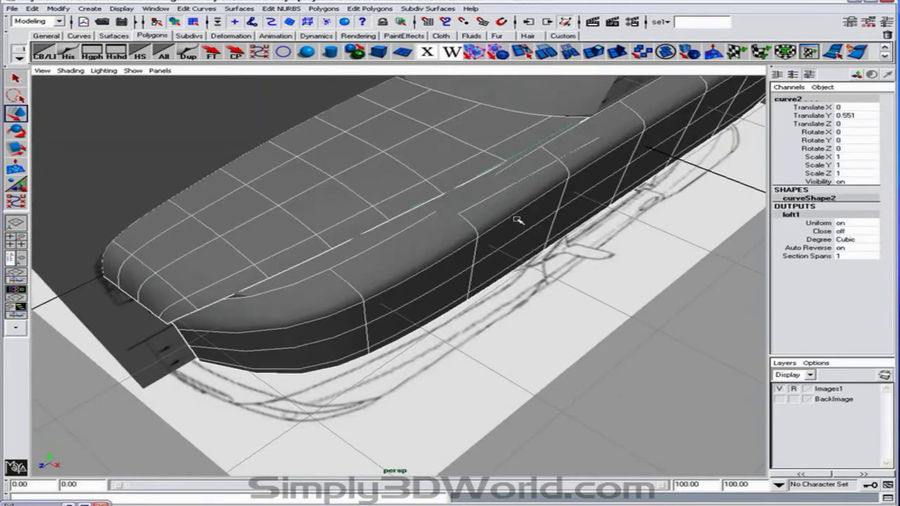
{"action": "left_click", "coordinate": [518, 206], "text": "shift"}
{"action": "left_click", "coordinate": [410, 143], "text": "shift"}
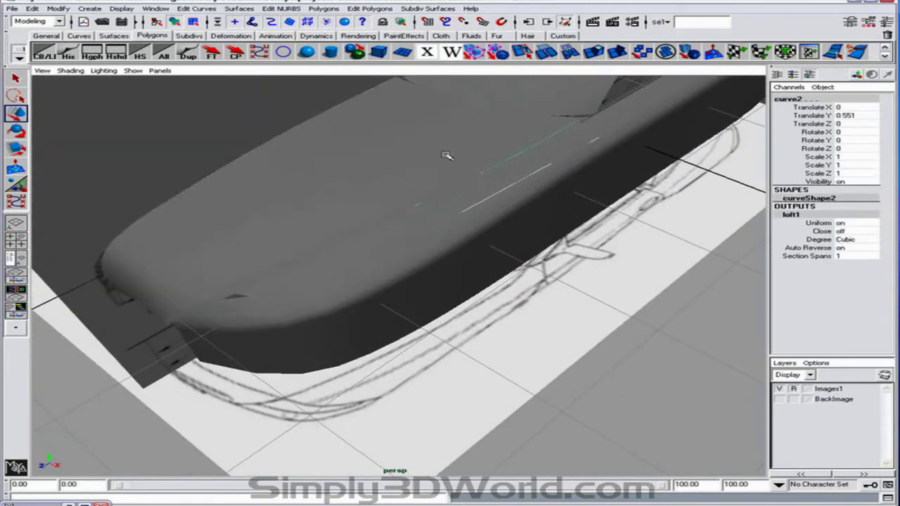
Select the lofted fender surface and turn on Wireframe on Shaded in the perspective view to inspect its front end.
{"action": "left_click", "coordinate": [506, 168]}
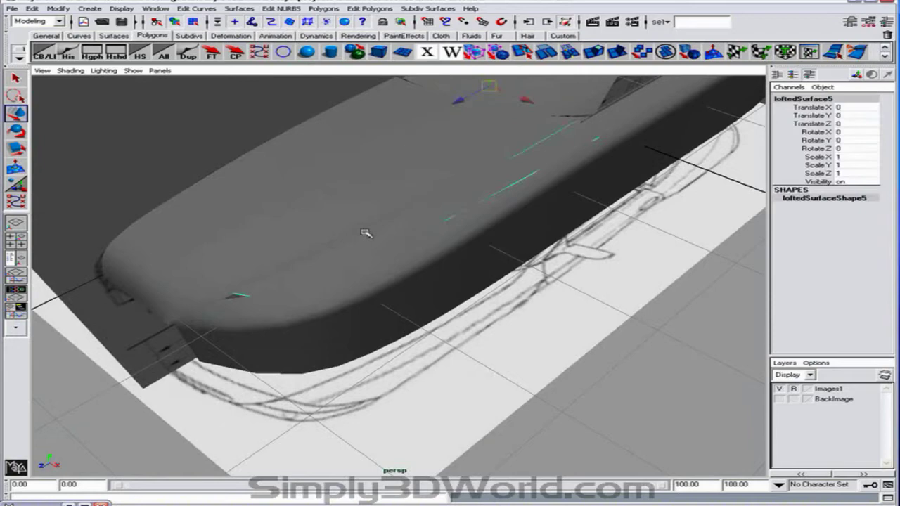
{"action": "mouse_move", "coordinate": [366, 234]}
{"action": "left_mouse_down", "text": "alt"}
{"action": "mouse_move", "coordinate": [438, 205]}
{"action": "mouse_move", "coordinate": [366, 249]}
{"action": "left_mouse_up", "text": "alt"}
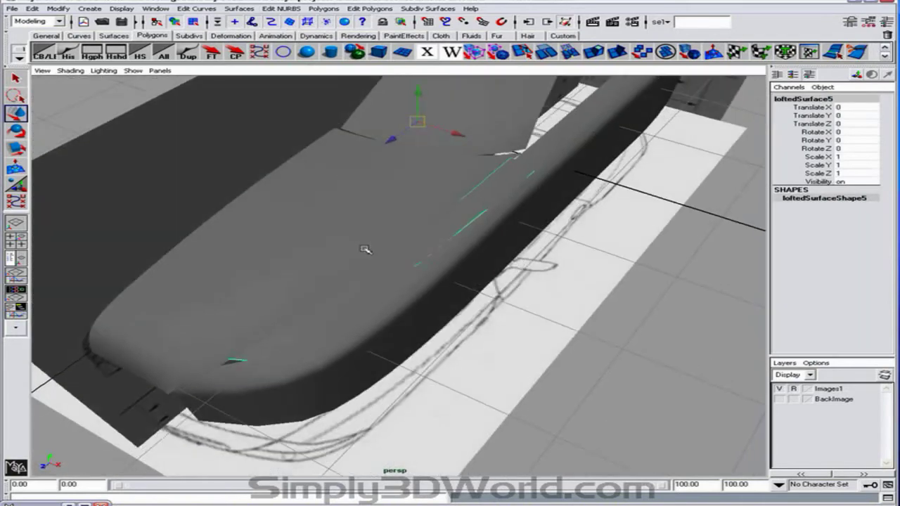
{"action": "left_click", "coordinate": [73, 71]}
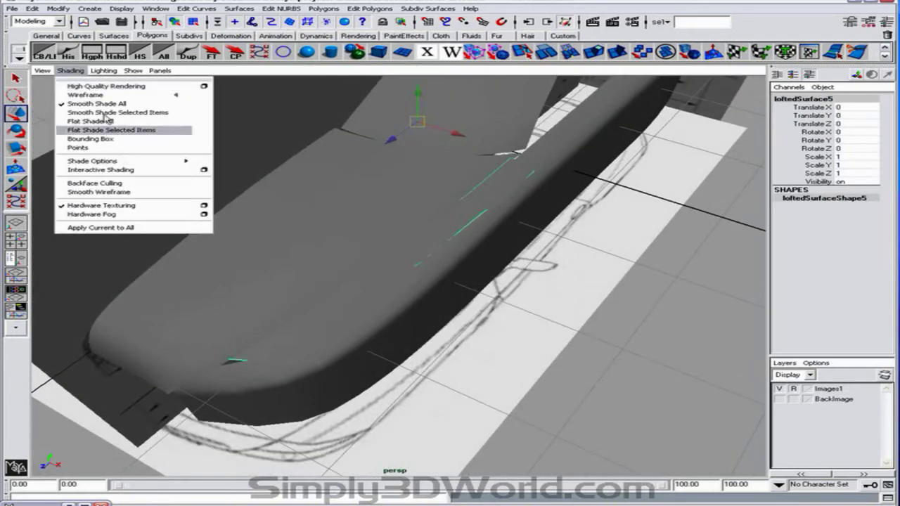
{"action": "mouse_move", "coordinate": [121, 161]}
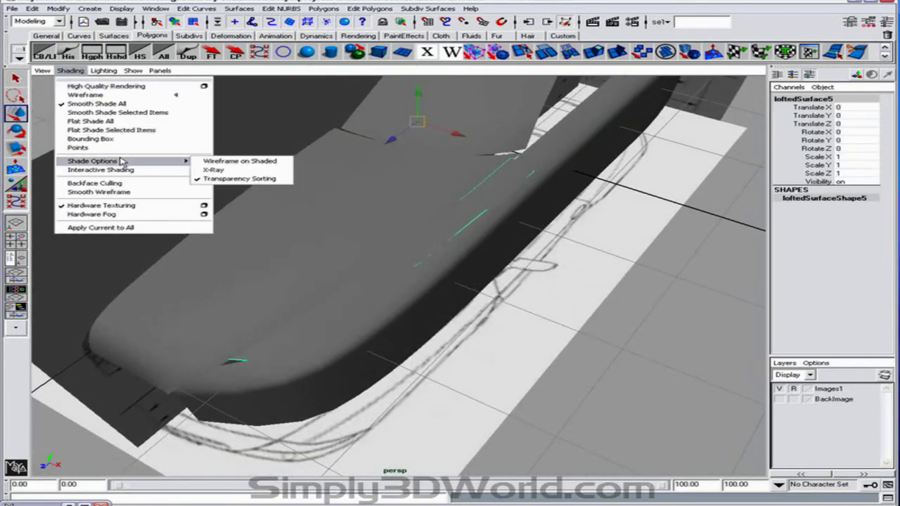
{"action": "left_click", "coordinate": [246, 164]}
{"action": "mouse_move", "coordinate": [387, 236]}
{"action": "left_mouse_down", "text": "alt"}
{"action": "mouse_move", "coordinate": [447, 240]}
{"action": "mouse_move", "coordinate": [425, 221]}
{"action": "mouse_move", "coordinate": [382, 237]}
{"action": "left_mouse_up", "text": "alt"}
{"action": "middle_click_drag", "start_coordinate": [202, 294], "coordinate": [322, 249], "text": "alt"}
{"action": "right_click_drag", "start_coordinate": [169, 302], "coordinate": [262, 315], "text": "alt"}
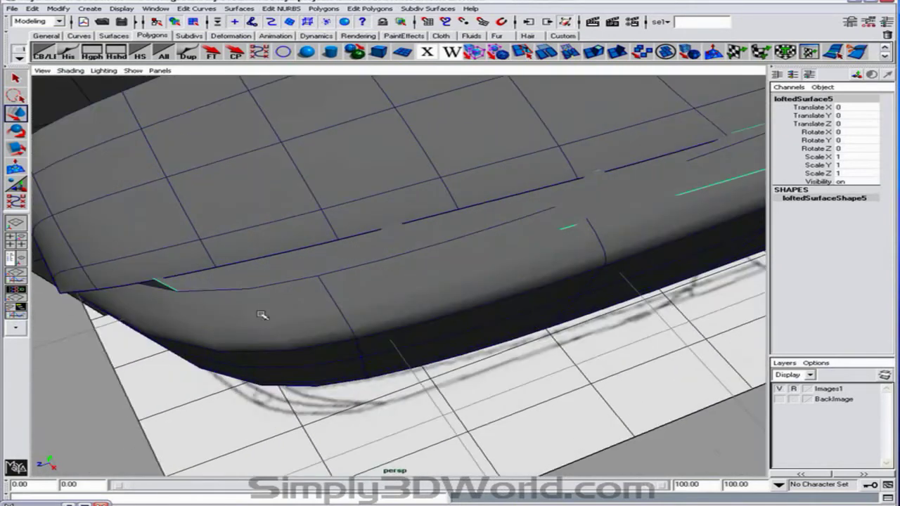
Mark isoparms at intervals along the fender surface, using X-ray display to see them, and insert them into the surface.
{"action": "left_click", "coordinate": [172, 280]}
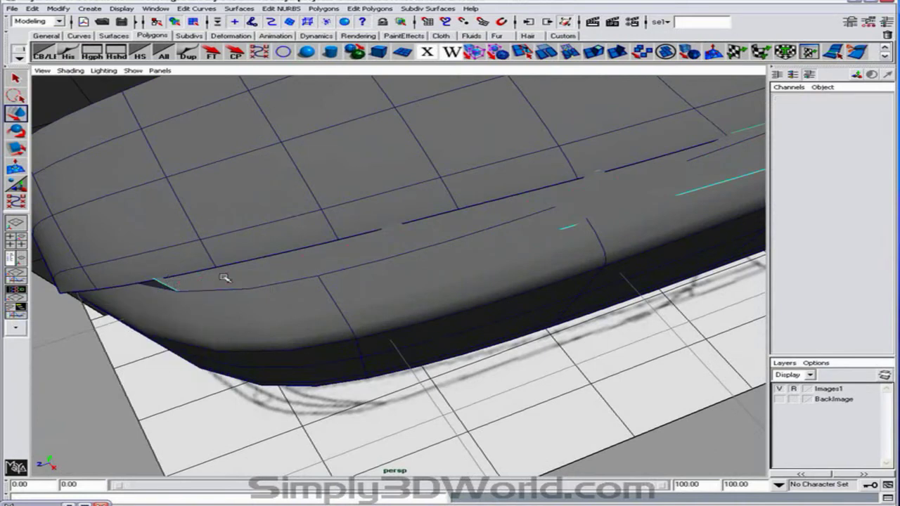
{"action": "left_click", "coordinate": [168, 283]}
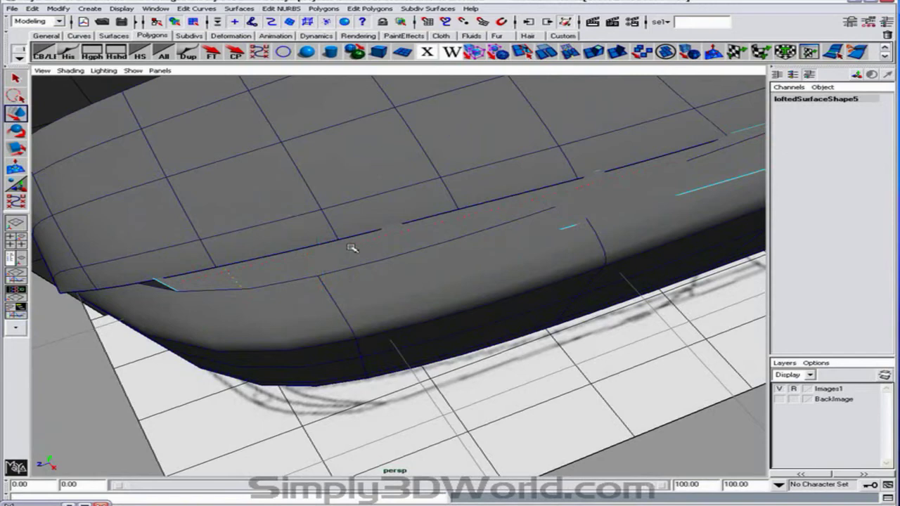
{"action": "left_click", "coordinate": [349, 246], "text": "shift"}
{"action": "left_click", "coordinate": [432, 50]}
{"action": "left_click_drag", "start_coordinate": [422, 162], "coordinate": [310, 208], "text": "alt"}
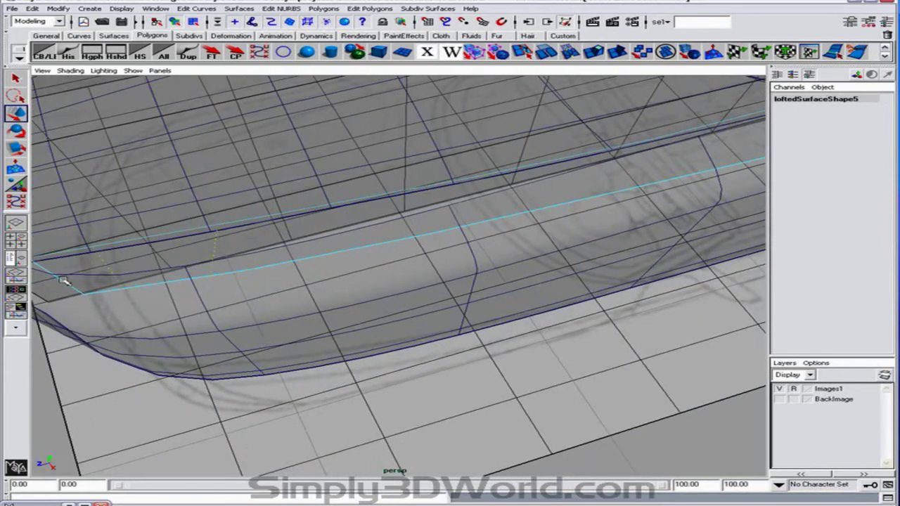
{"action": "left_click_drag", "start_coordinate": [482, 215], "coordinate": [424, 227], "text": "alt"}
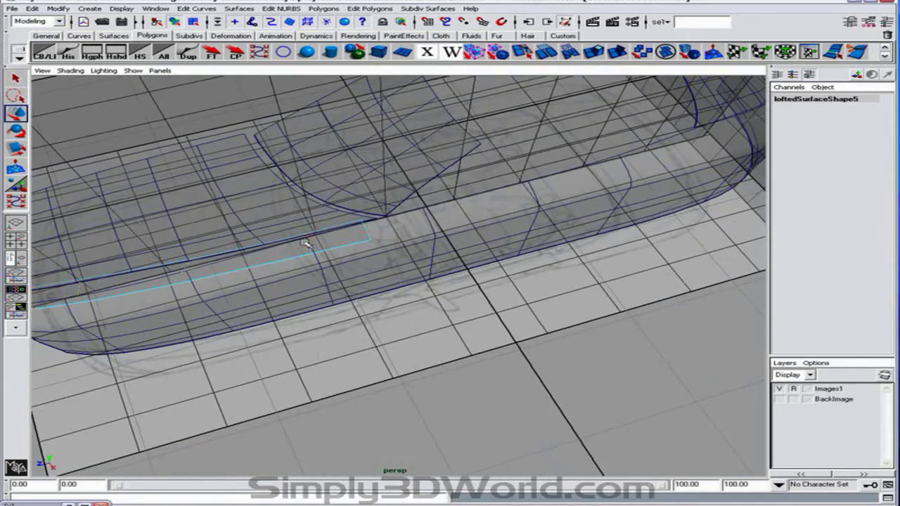
{"action": "left_click_drag", "start_coordinate": [304, 243], "coordinate": [250, 263], "text": "alt"}
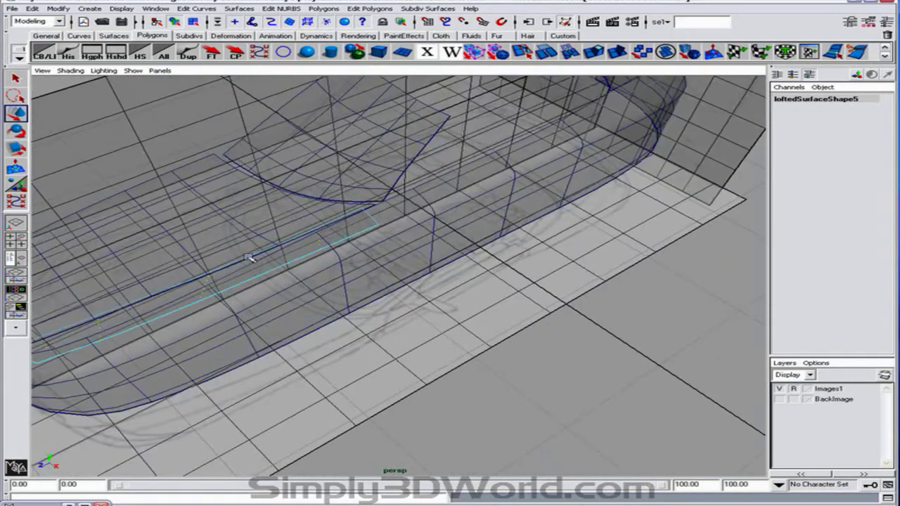
{"action": "left_click", "coordinate": [273, 277]}
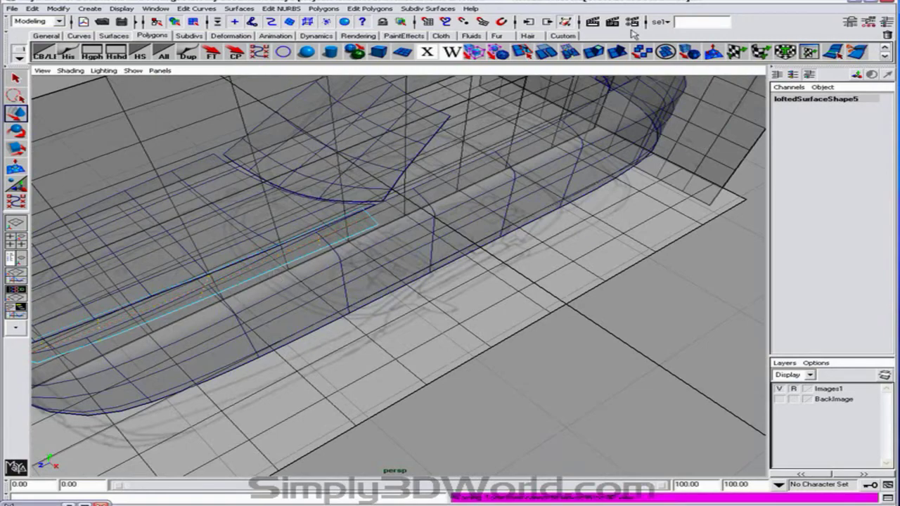
{"action": "left_click", "coordinate": [281, 9]}
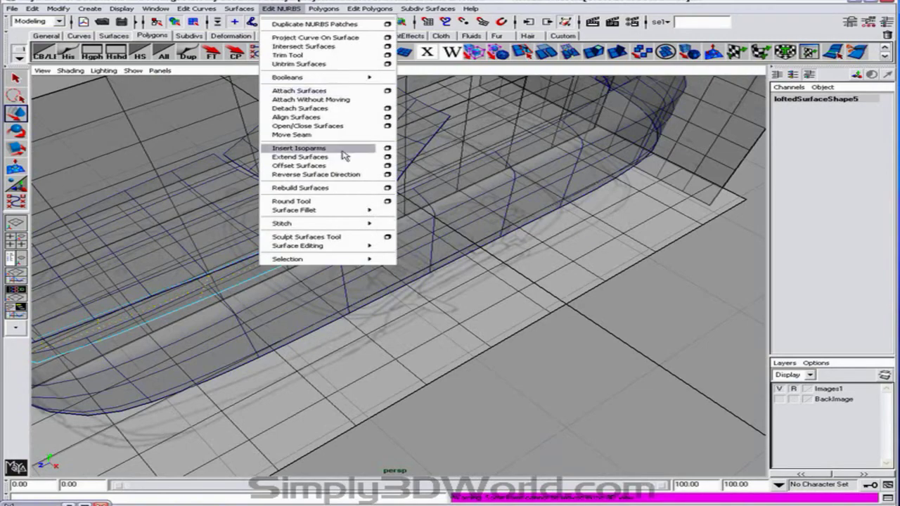
{"action": "left_click", "coordinate": [343, 152]}
Shift the side panel's upper row of control vertices slightly inward and adjust the row's height.
{"action": "left_click_drag", "start_coordinate": [343, 152], "coordinate": [397, 109], "text": "alt"}
{"action": "left_click_drag", "start_coordinate": [427, 68], "coordinate": [359, 378], "text": "alt"}
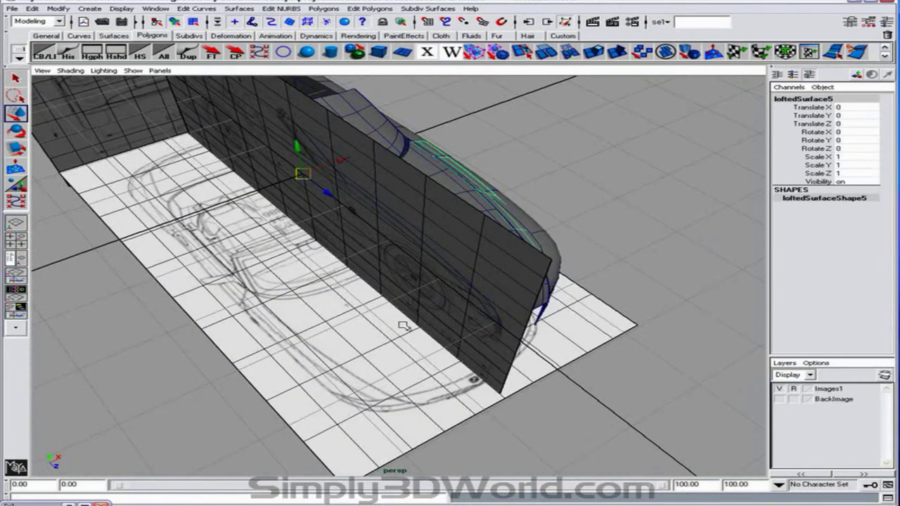
{"action": "left_click_drag", "start_coordinate": [404, 326], "coordinate": [358, 259], "text": "alt"}
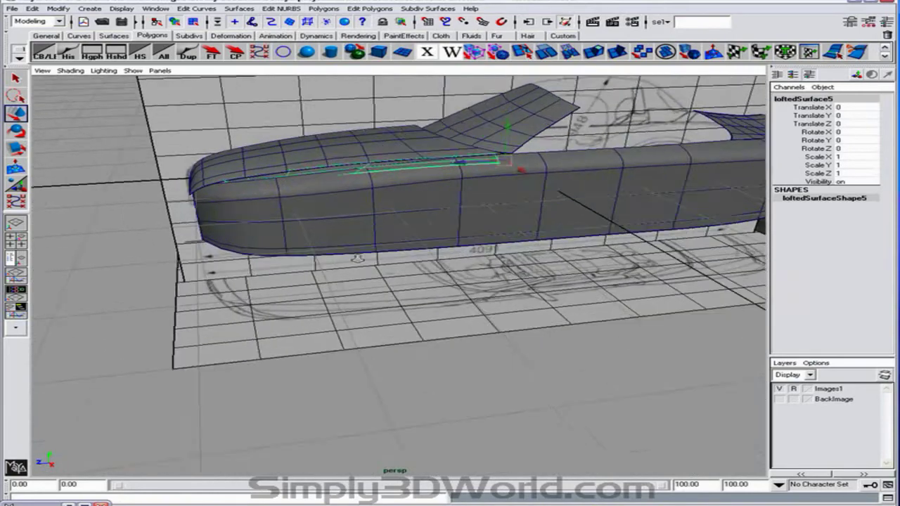
{"action": "right_click_drag", "start_coordinate": [358, 259], "coordinate": [408, 204], "text": "alt"}
{"action": "left_click_drag", "start_coordinate": [408, 204], "coordinate": [429, 239], "text": "alt"}
{"action": "right_click_drag", "start_coordinate": [342, 209], "coordinate": [390, 209]}
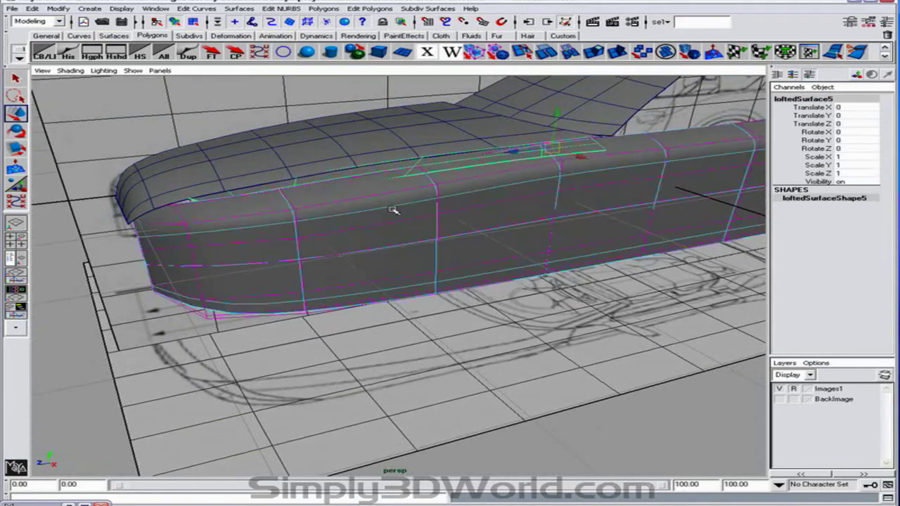
{"action": "left_click_drag", "start_coordinate": [394, 210], "coordinate": [453, 196], "text": "alt"}
{"action": "right_click_drag", "start_coordinate": [467, 171], "coordinate": [484, 186]}
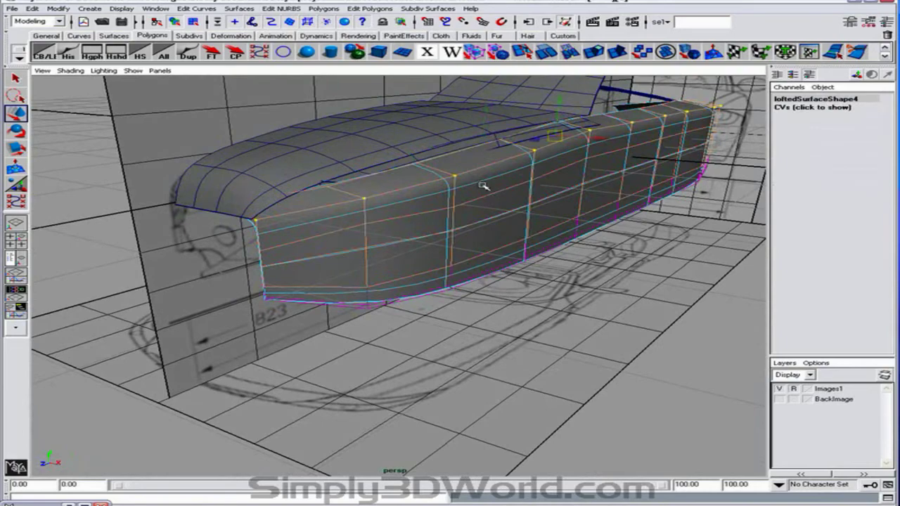
{"action": "left_click_drag", "start_coordinate": [596, 137], "coordinate": [593, 140]}
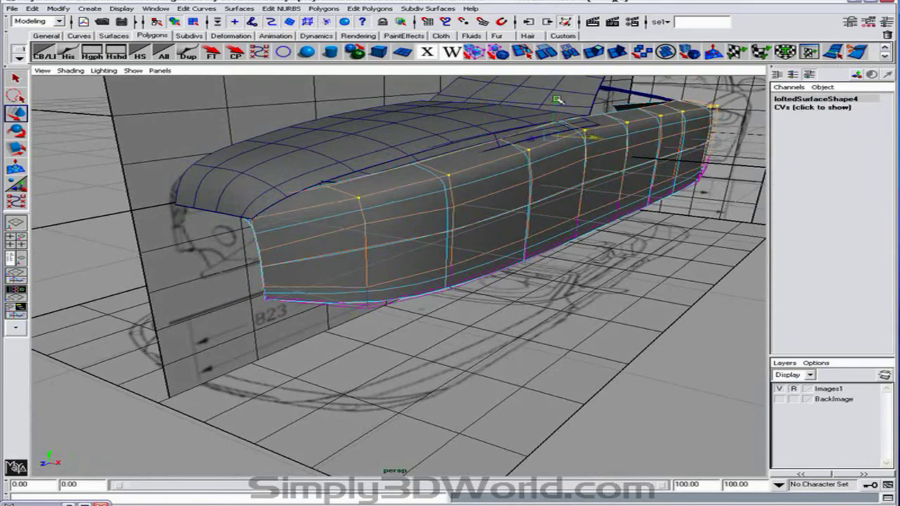
{"action": "left_click_drag", "start_coordinate": [557, 100], "coordinate": [451, 211]}
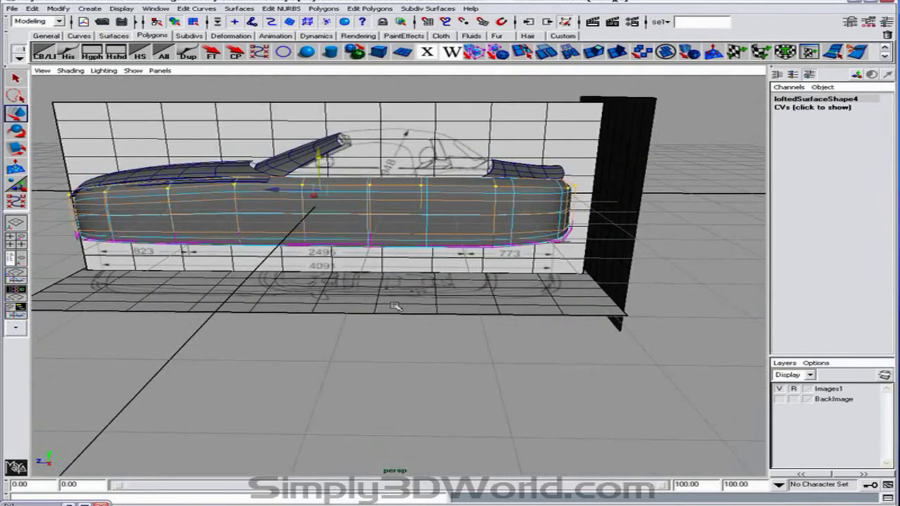
In the side view, shift the rear deck surface's upper front control vertices rearward.
{"action": "left_click_drag", "start_coordinate": [395, 306], "coordinate": [429, 280], "text": "alt"}
{"action": "right_click_drag", "start_coordinate": [429, 280], "coordinate": [485, 290], "text": "alt"}
{"action": "left_click_drag", "start_coordinate": [495, 172], "coordinate": [449, 147], "text": "alt"}
{"action": "key", "text": "space"}
{"action": "key", "text": "space"}
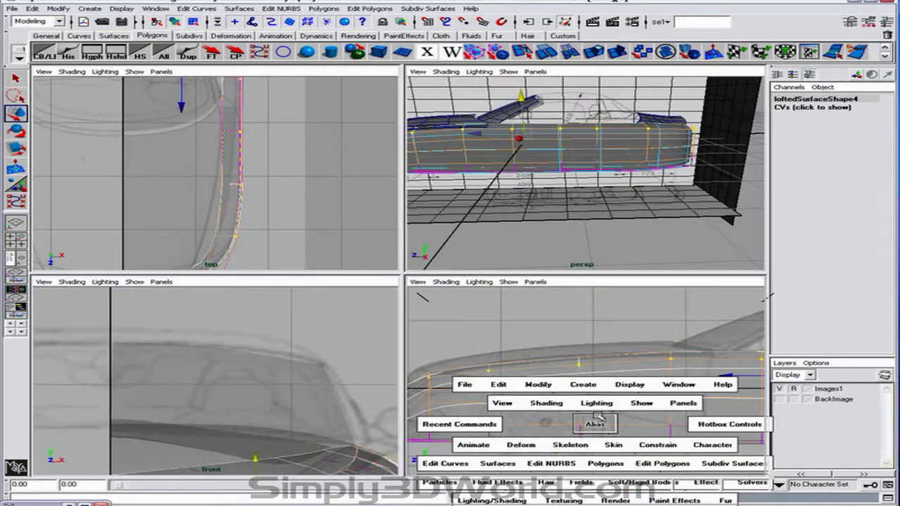
{"action": "right_click_drag", "start_coordinate": [558, 358], "coordinate": [432, 237], "text": "alt"}
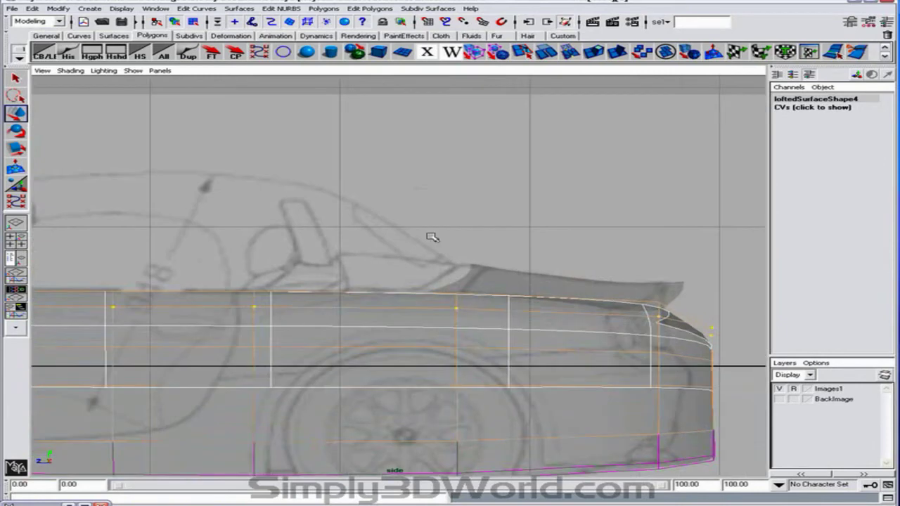
{"action": "mouse_move", "coordinate": [475, 278]}
{"action": "right_mouse_down", "text": "alt"}
{"action": "mouse_move", "coordinate": [498, 290]}
{"action": "mouse_move", "coordinate": [462, 281]}
{"action": "right_mouse_up", "text": "alt"}
{"action": "middle_click_drag", "start_coordinate": [462, 282], "coordinate": [416, 271], "text": "alt"}
{"action": "right_click_drag", "start_coordinate": [416, 270], "coordinate": [468, 261], "text": "alt"}
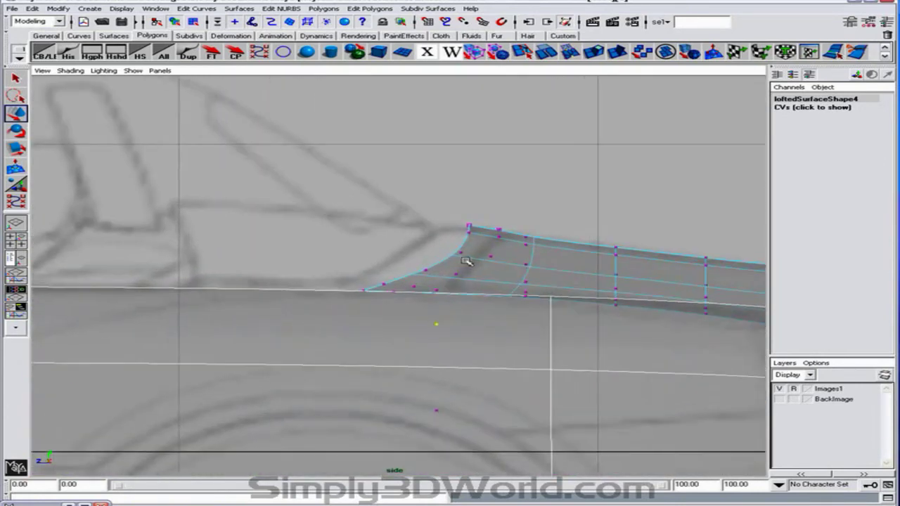
{"action": "left_click_drag", "start_coordinate": [445, 211], "coordinate": [561, 270]}
{"action": "left_click_drag", "start_coordinate": [455, 248], "coordinate": [469, 248]}
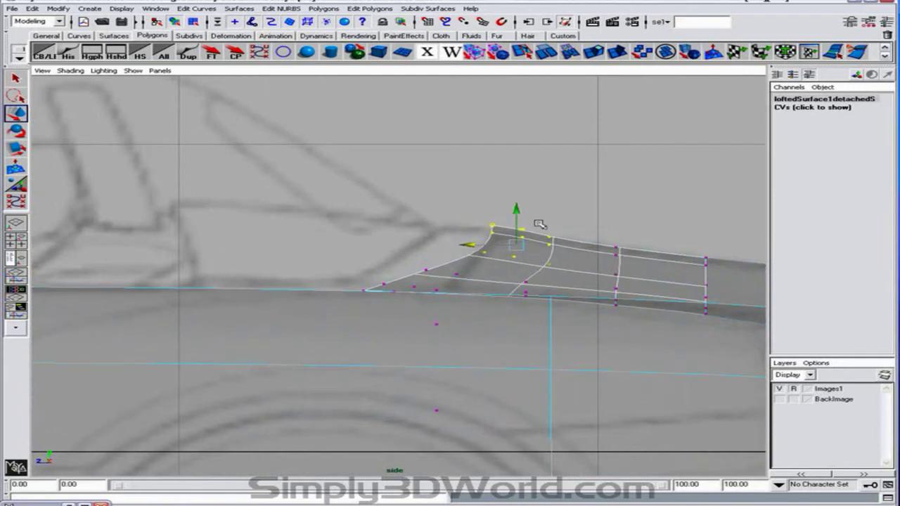
{"action": "left_click_drag", "start_coordinate": [536, 229], "coordinate": [637, 277]}
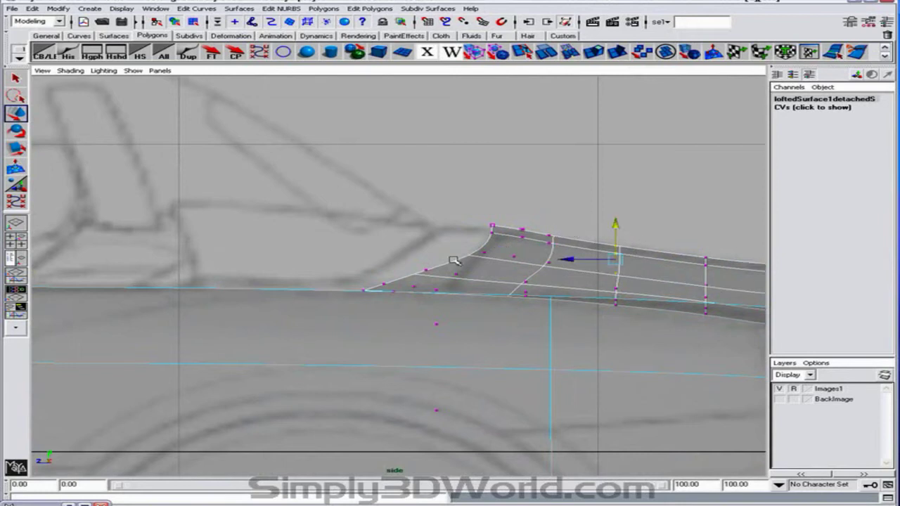
Shift the rear deck's lower front control vertices rearward, shaping its front edge into a smooth curve down to the side panel.
{"action": "left_click_drag", "start_coordinate": [347, 265], "coordinate": [467, 312]}
{"action": "left_click_drag", "start_coordinate": [365, 281], "coordinate": [441, 302]}
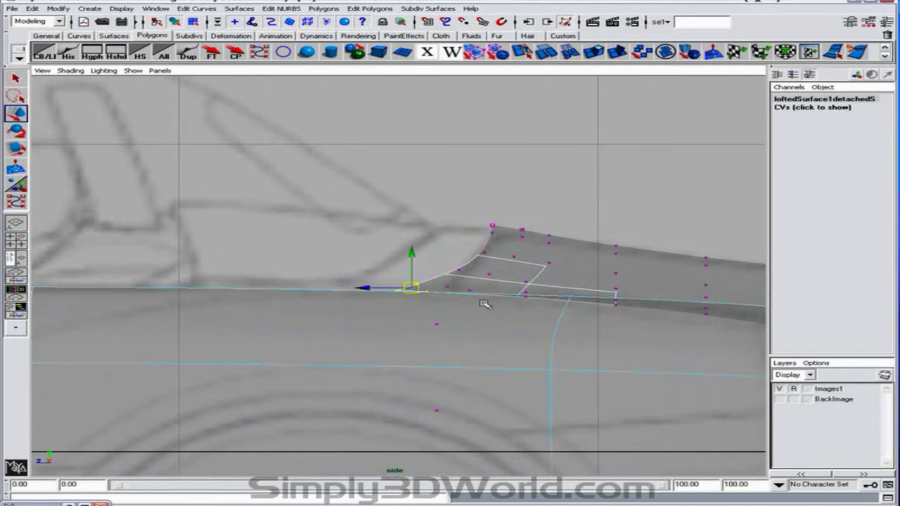
{"action": "key", "text": "z"}
{"action": "left_click_drag", "start_coordinate": [388, 287], "coordinate": [414, 287]}
{"action": "left_click_drag", "start_coordinate": [483, 285], "coordinate": [498, 282]}
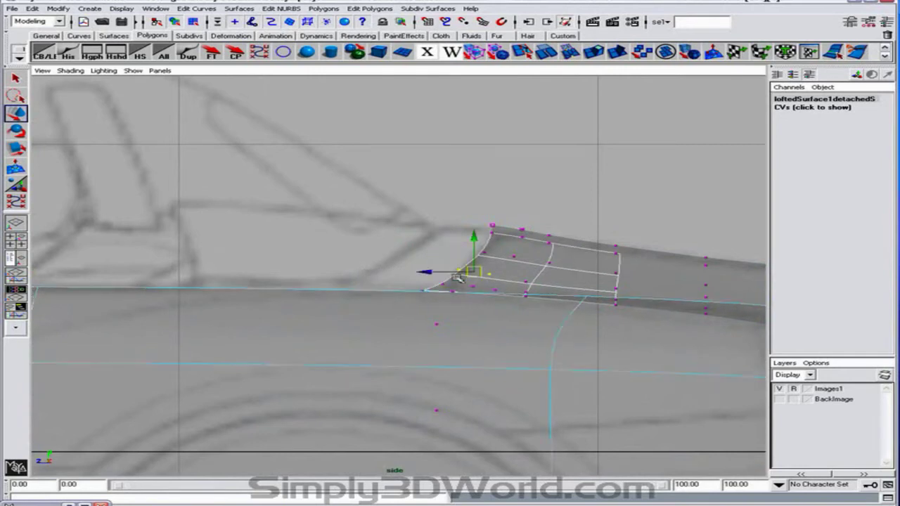
{"action": "left_click_drag", "start_coordinate": [430, 273], "coordinate": [437, 273]}
{"action": "left_click_drag", "start_coordinate": [438, 271], "coordinate": [501, 302]}
{"action": "left_click_drag", "start_coordinate": [424, 290], "coordinate": [429, 290]}
Raise the lower control vertices in three columns along the rear deck so its lower edge follows the side panel's top edge.
{"action": "middle_click_drag", "start_coordinate": [623, 311], "coordinate": [461, 282], "text": "alt"}
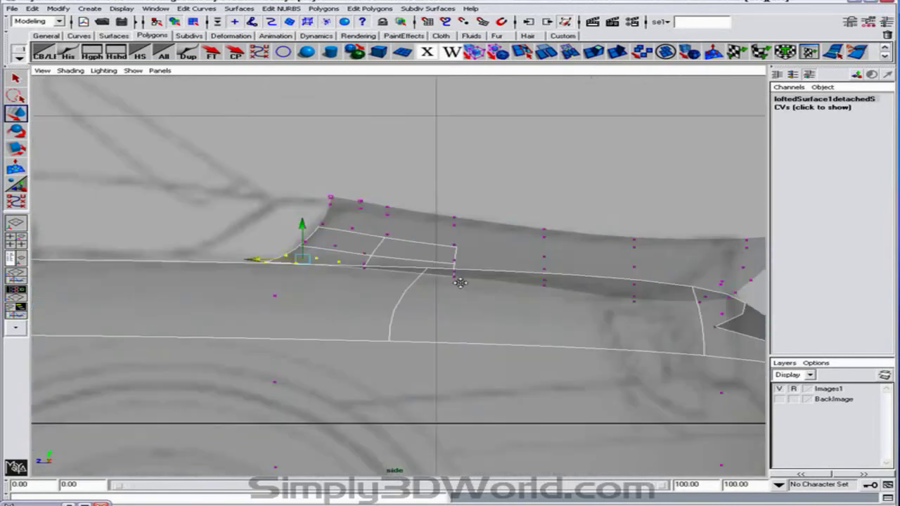
{"action": "left_click", "coordinate": [603, 246]}
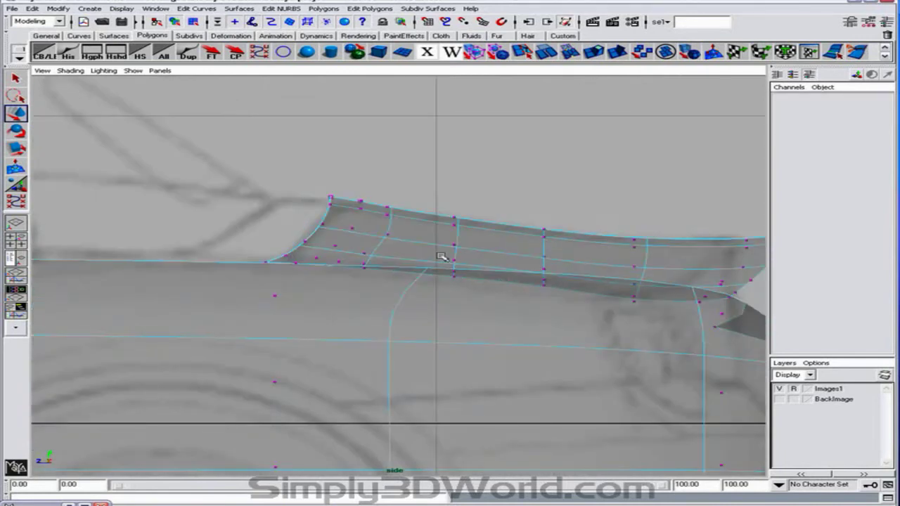
{"action": "scroll", "coordinate": [524, 281], "scroll_direction": "up", "scroll_amount": 1}
{"action": "middle_click_drag", "start_coordinate": [515, 255], "coordinate": [476, 253], "text": "alt"}
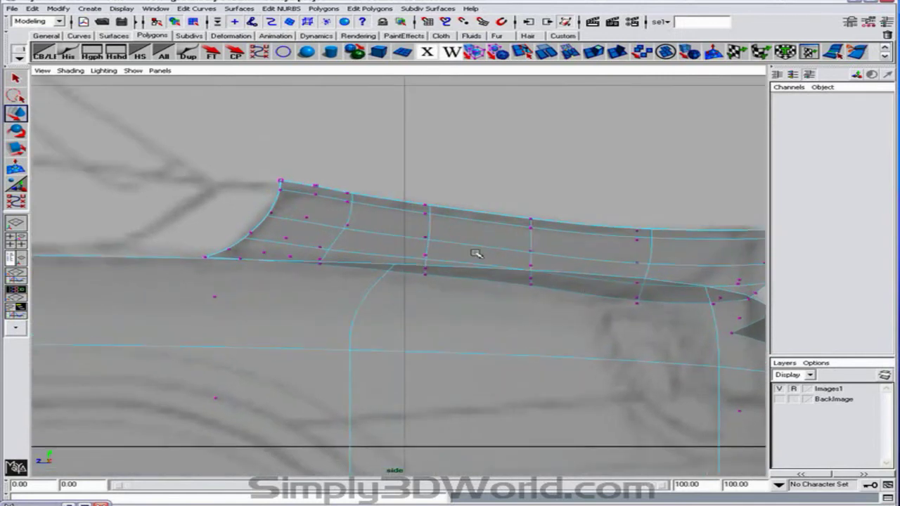
{"action": "left_click_drag", "start_coordinate": [412, 252], "coordinate": [451, 279]}
{"action": "left_click_drag", "start_coordinate": [425, 232], "coordinate": [429, 221]}
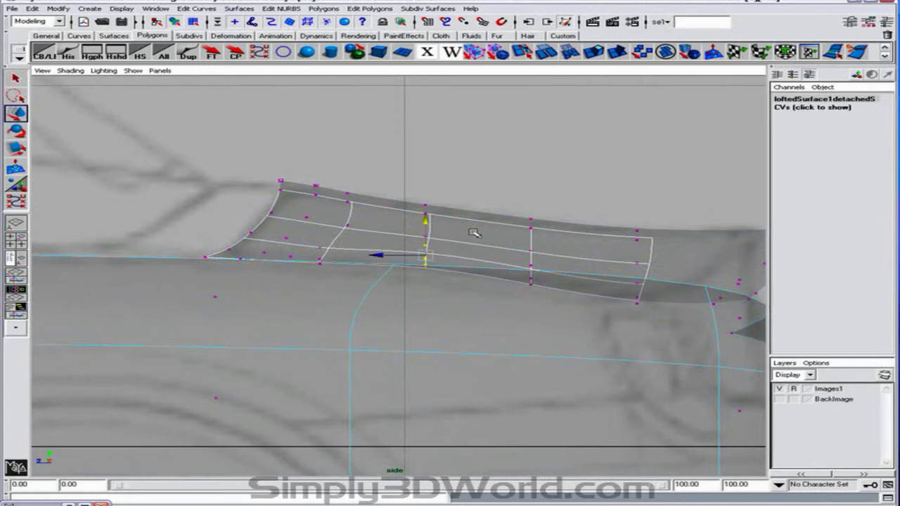
{"action": "left_click_drag", "start_coordinate": [509, 256], "coordinate": [574, 302]}
{"action": "left_click_drag", "start_coordinate": [532, 242], "coordinate": [532, 223]}
{"action": "left_click_drag", "start_coordinate": [668, 312], "coordinate": [641, 225]}
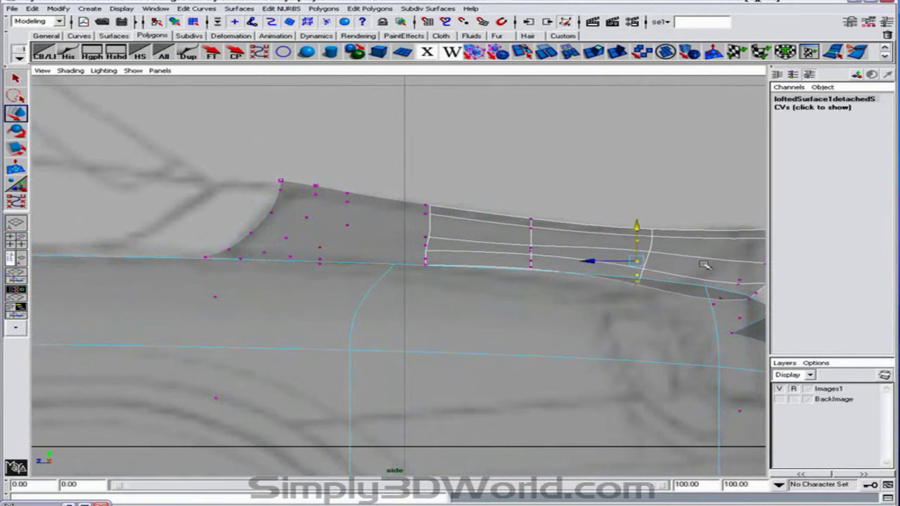
{"action": "middle_click_drag", "start_coordinate": [703, 260], "coordinate": [647, 283], "text": "alt"}
{"action": "left_click", "coordinate": [693, 288]}
{"action": "left_click_drag", "start_coordinate": [683, 260], "coordinate": [686, 247]}
{"action": "key", "text": "ctrl+z"}
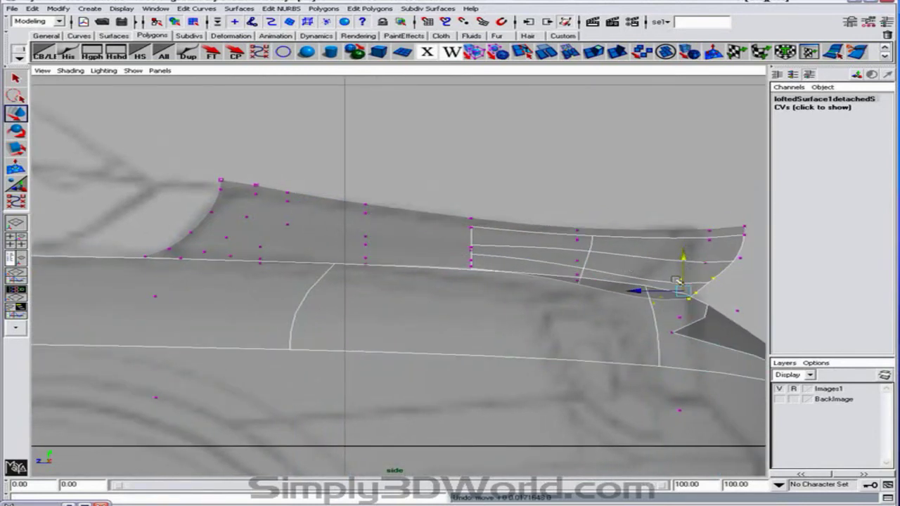
Raise the rear deck's lower rear corner control vertices toward the side panel's top edge and check the fit in perspective.
{"action": "left_click", "coordinate": [719, 271]}
{"action": "left_click", "coordinate": [709, 263]}
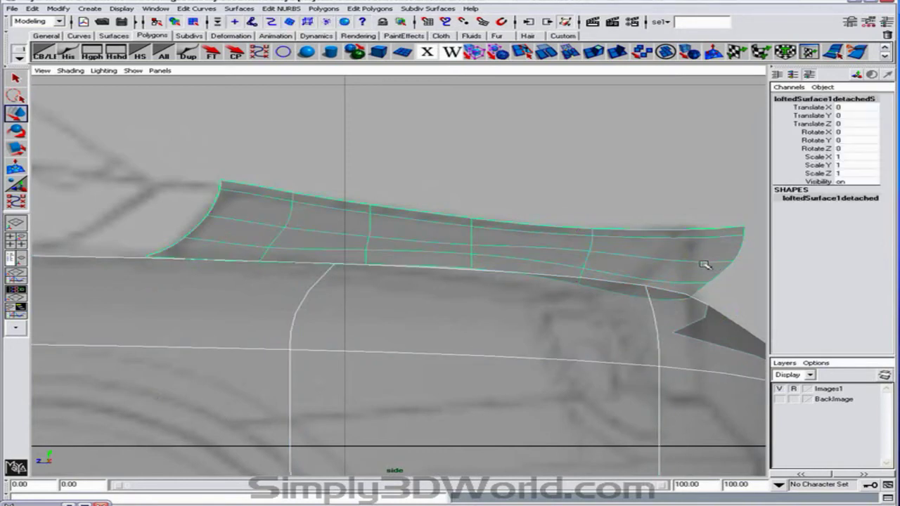
{"action": "right_click_drag", "start_coordinate": [707, 265], "coordinate": [626, 275]}
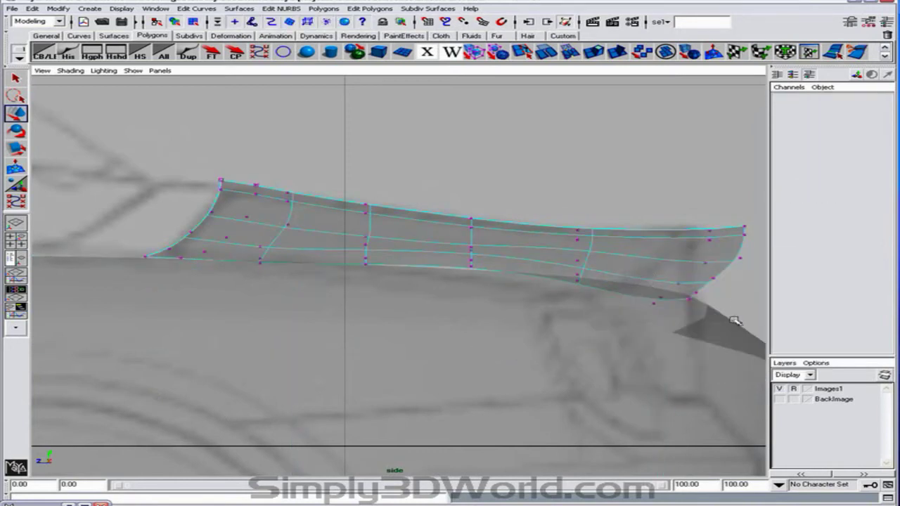
{"action": "left_click_drag", "start_coordinate": [734, 320], "coordinate": [688, 245]}
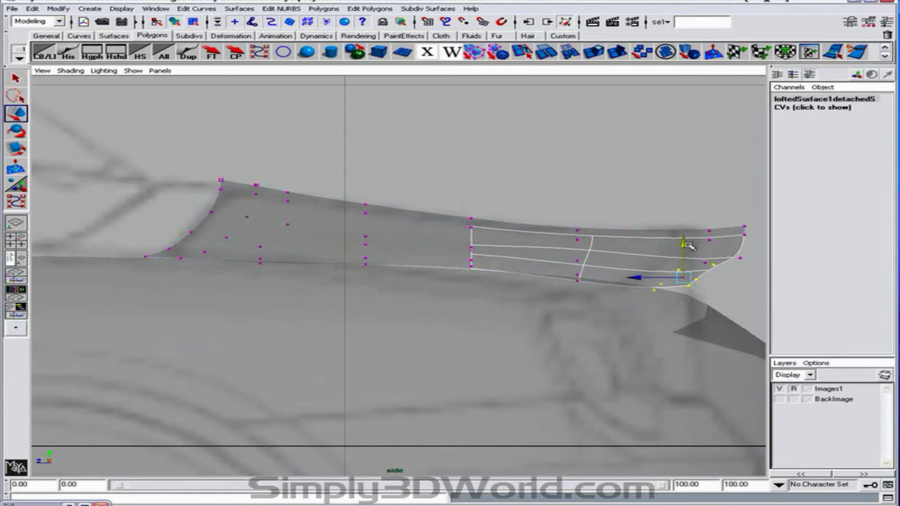
{"action": "key", "text": "F8"}
{"action": "key", "text": "space"}
{"action": "key", "text": "space"}
{"action": "left_click_drag", "start_coordinate": [559, 184], "coordinate": [506, 232], "text": "alt"}
{"action": "right_click_drag", "start_coordinate": [506, 232], "coordinate": [610, 264], "text": "alt"}
{"action": "middle_click_drag", "start_coordinate": [610, 264], "coordinate": [344, 275], "text": "alt"}
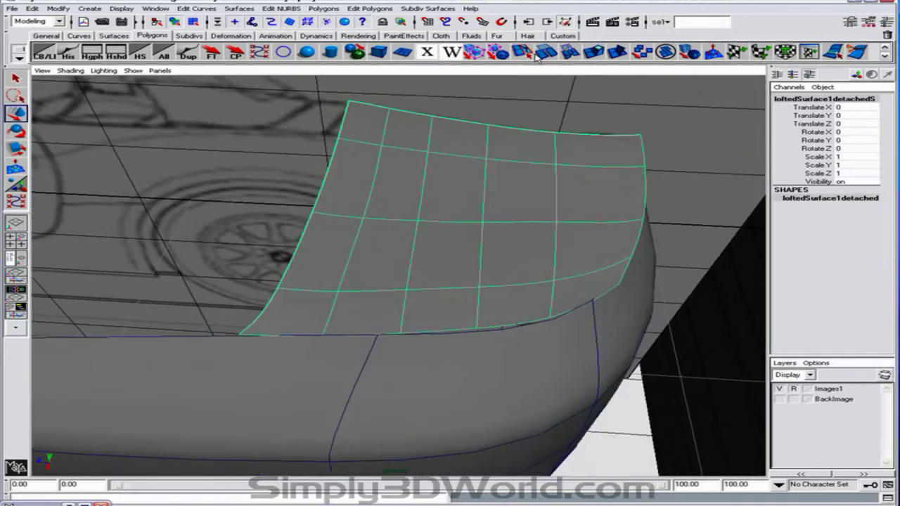
Activate the Sculpt Surfaces Tool for the rear deck and inspect the surface's fit in the perspective and side views.
{"action": "left_click", "coordinate": [282, 8]}
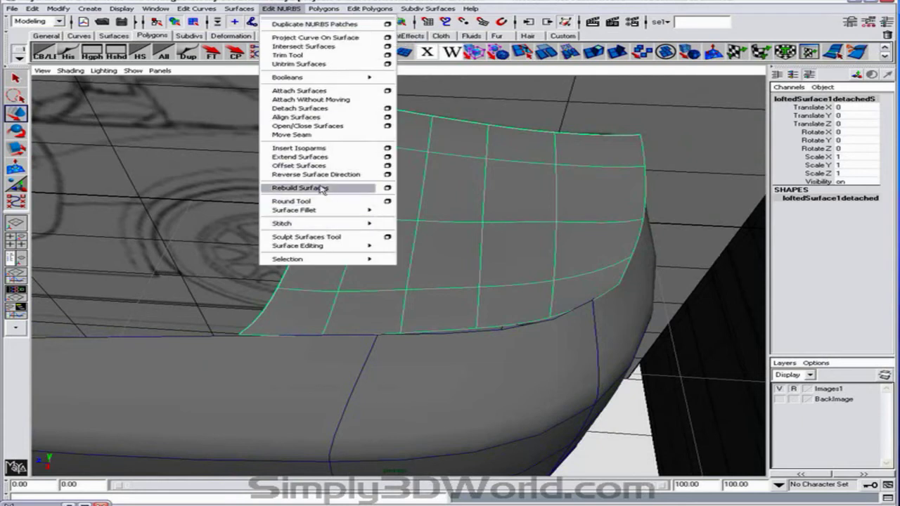
{"action": "left_click", "coordinate": [339, 238]}
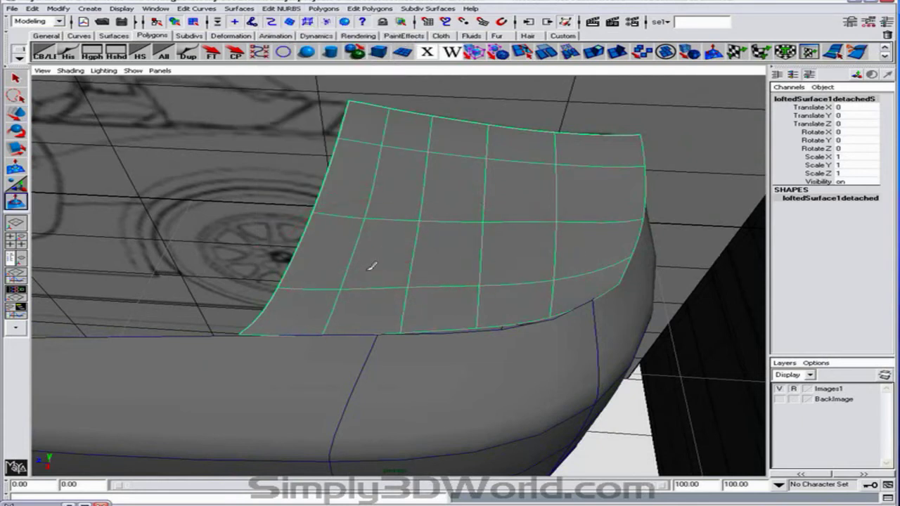
{"action": "left_click_drag", "start_coordinate": [543, 221], "coordinate": [466, 166], "text": "alt"}
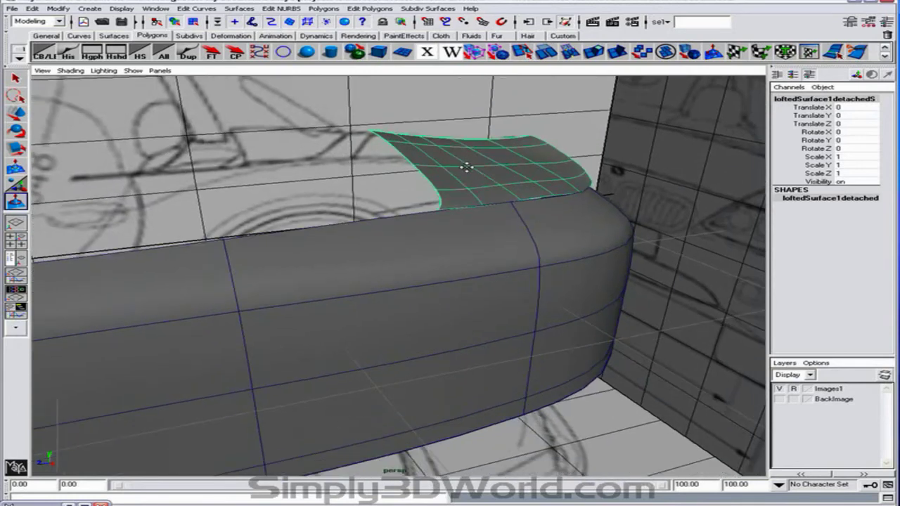
{"action": "key", "text": "space"}
{"action": "key", "text": "space"}
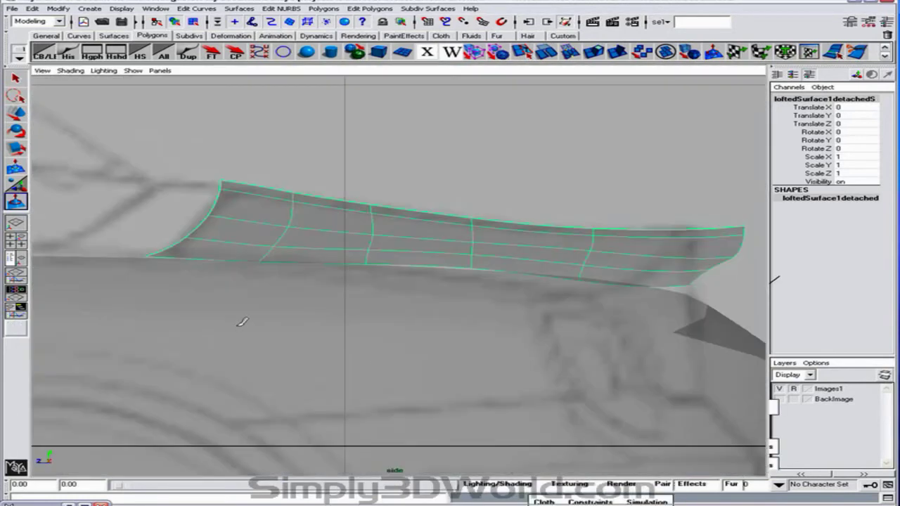
{"action": "middle_click_drag", "start_coordinate": [243, 323], "coordinate": [528, 350], "text": "alt"}
{"action": "middle_click_drag", "start_coordinate": [466, 316], "coordinate": [378, 306], "text": "alt"}
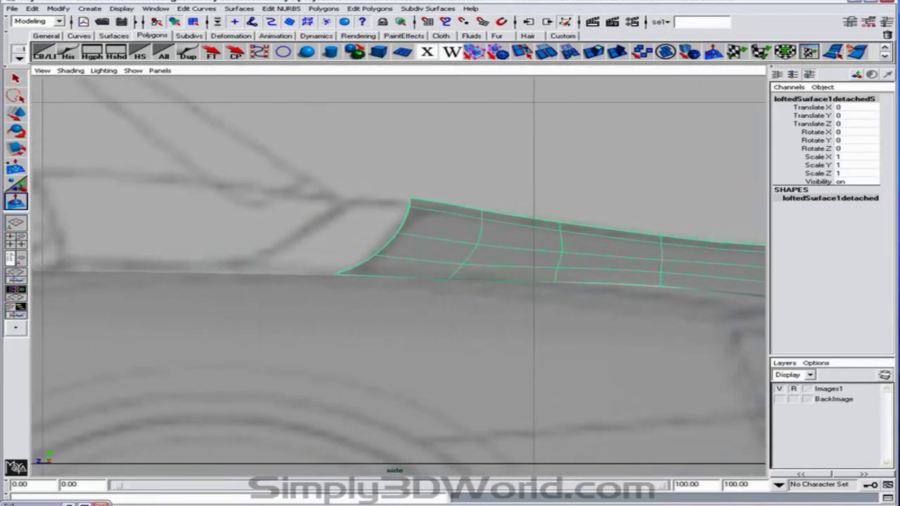
In the side view, move the rear deck's upper front corner control vertices slightly rearward.
{"action": "left_click", "coordinate": [16, 114]}
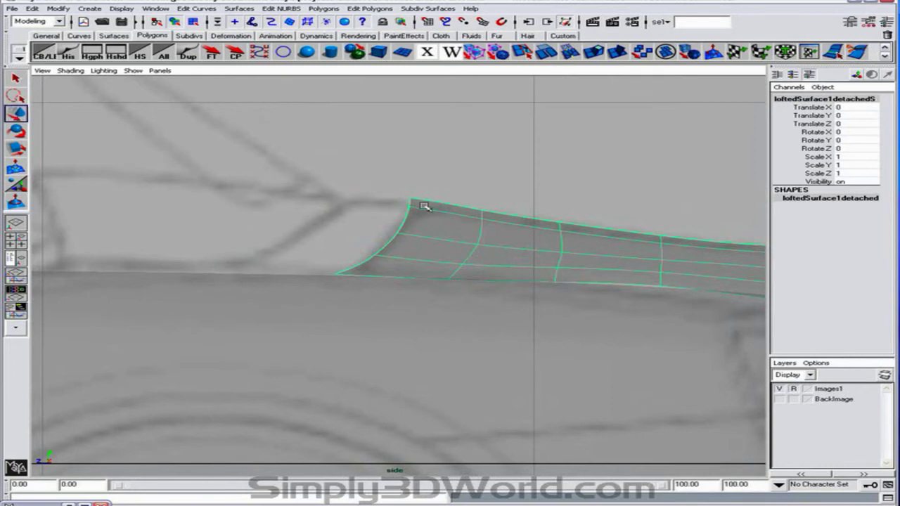
{"action": "key", "text": "F8"}
{"action": "left_click_drag", "start_coordinate": [386, 182], "coordinate": [454, 218]}
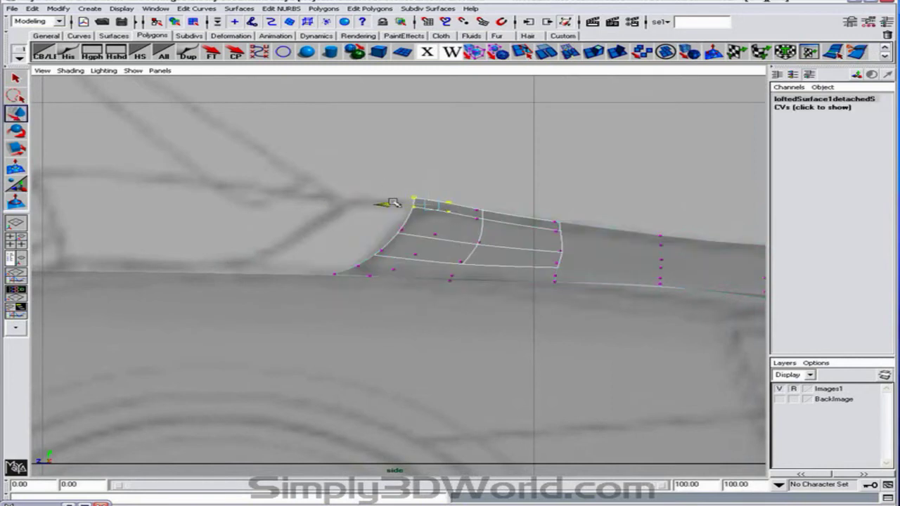
{"action": "left_click_drag", "start_coordinate": [401, 177], "coordinate": [434, 216]}
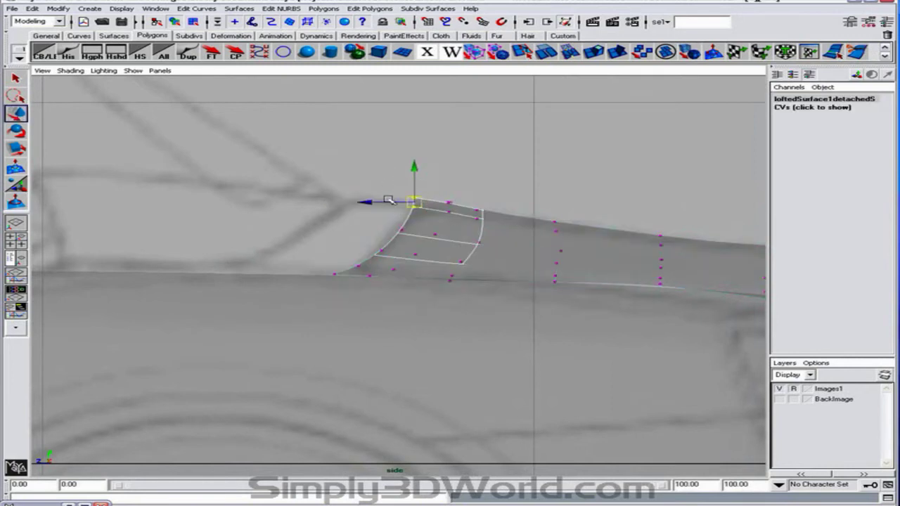
{"action": "mouse_move", "coordinate": [372, 202]}
{"action": "left_mouse_down"}
{"action": "mouse_move", "coordinate": [432, 203]}
{"action": "mouse_move", "coordinate": [384, 197]}
{"action": "left_mouse_up"}
{"action": "right_click_drag", "start_coordinate": [358, 204], "coordinate": [296, 203], "text": "alt"}
{"action": "middle_click_drag", "start_coordinate": [413, 200], "coordinate": [467, 199], "text": "alt"}
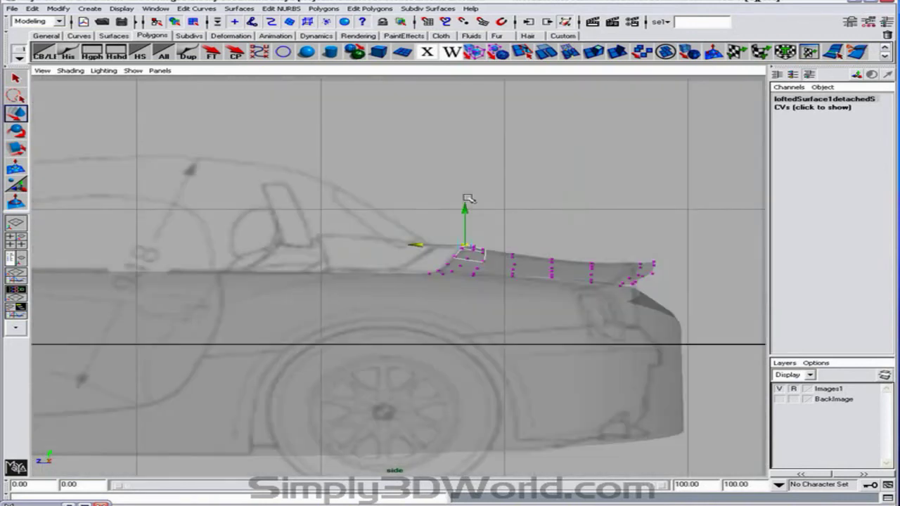
{"action": "left_click", "coordinate": [259, 53]}
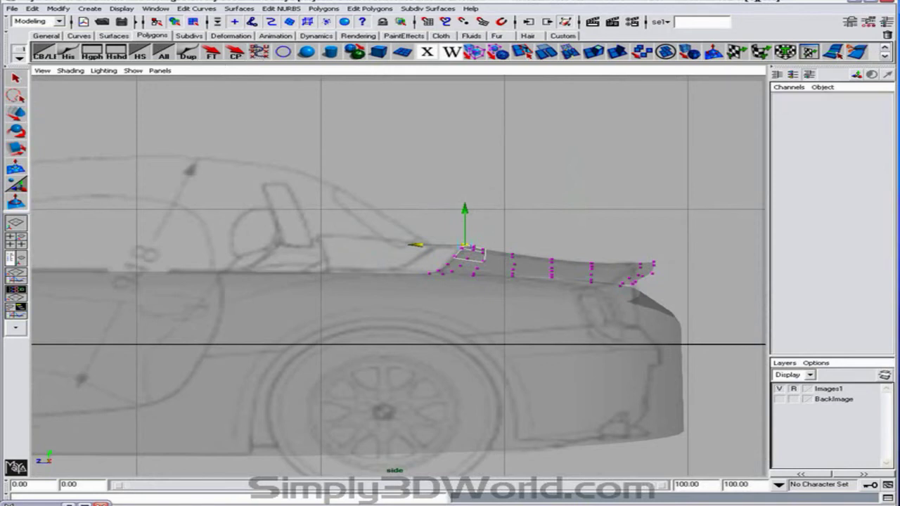
{"action": "left_click", "coordinate": [329, 272]}
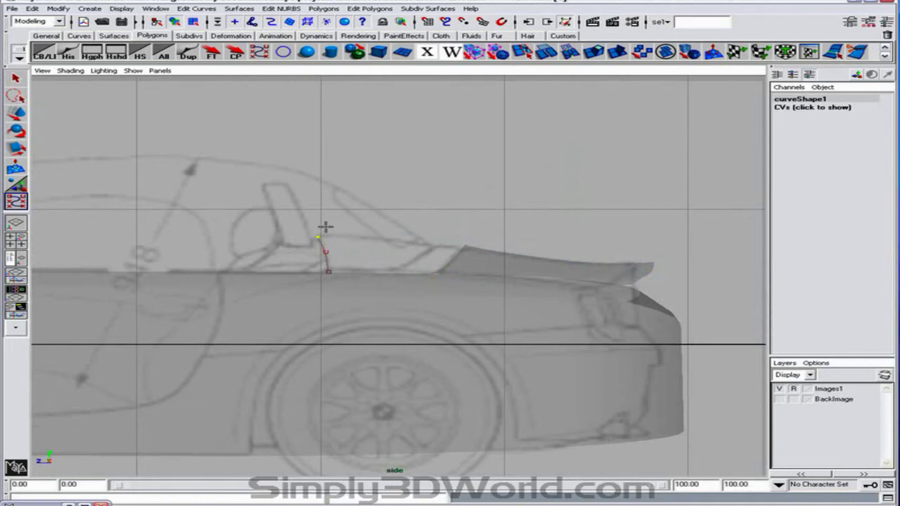
{"action": "key", "text": "w"}
{"action": "key", "text": "Delete"}
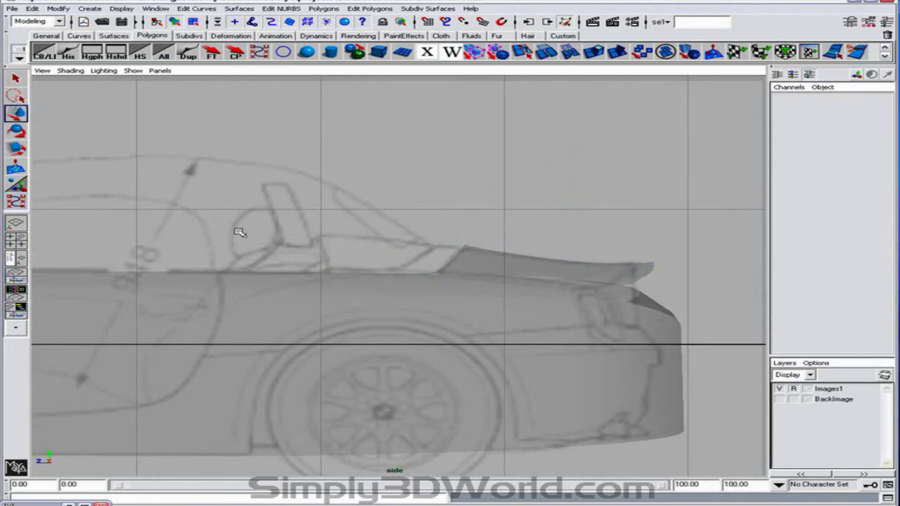
Draw a curve in the side view along the blueprint line from behind the seat to the rear deck's upper front corner.
{"action": "left_click", "coordinate": [16, 202]}
{"action": "left_click", "coordinate": [315, 234]}
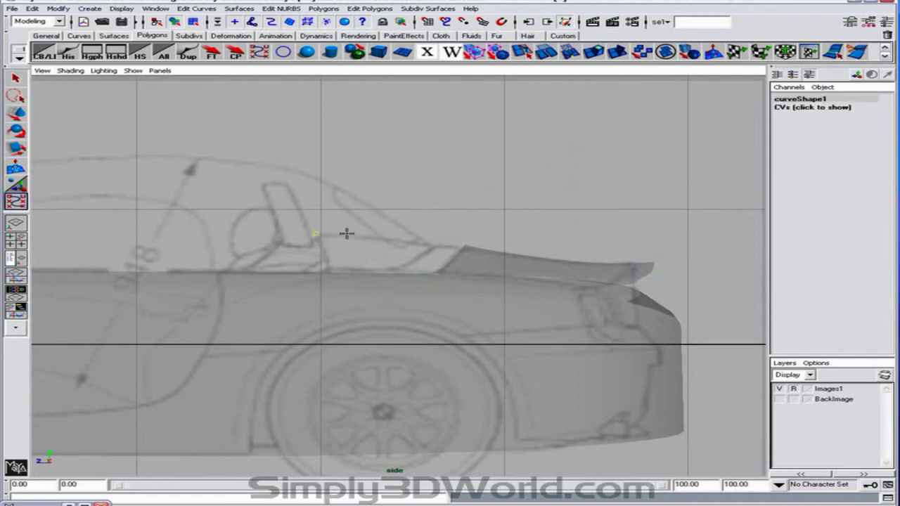
{"action": "left_click", "coordinate": [399, 239]}
{"action": "left_click", "coordinate": [453, 246]}
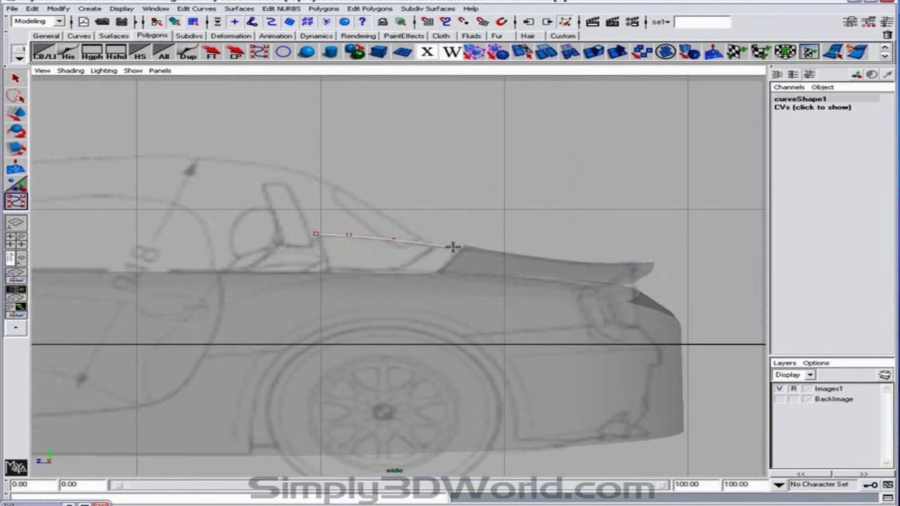
{"action": "key", "text": "w"}
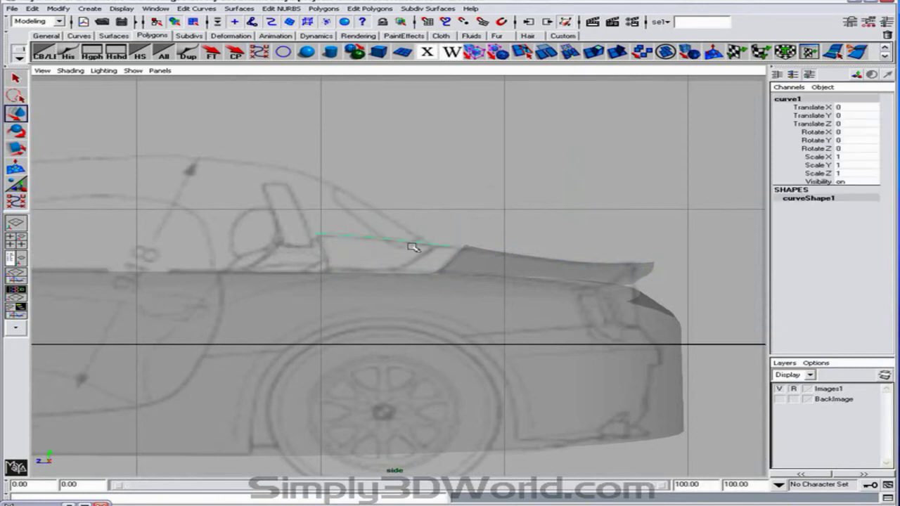
Draw a second curve below the first, along the side panel's top edge up to the rear deck's lower front corner.
{"action": "key", "text": "y"}
{"action": "left_click", "coordinate": [327, 271]}
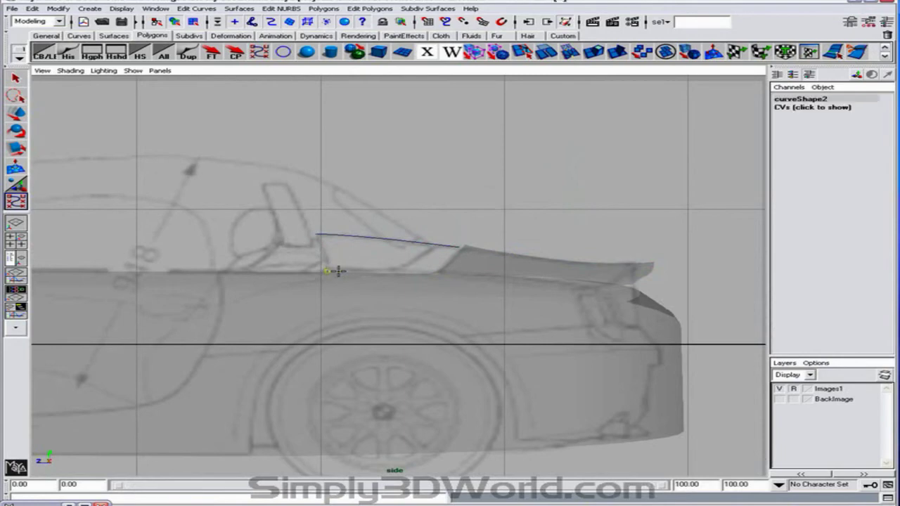
{"action": "left_click", "coordinate": [431, 271]}
{"action": "key", "text": "w"}
In the top view, move the lower curve outward about 1.27 units along X to the side panel's top edge.
{"action": "key", "text": "space"}
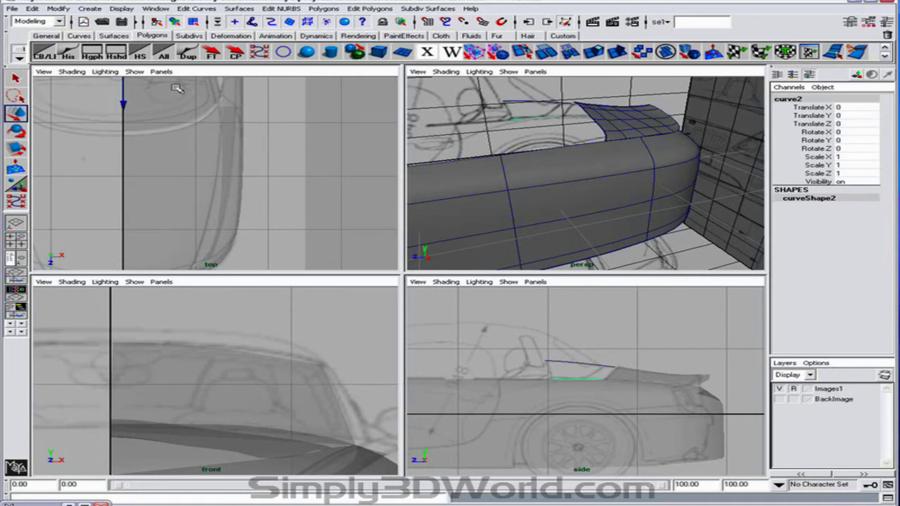
{"action": "middle_click_drag", "start_coordinate": [188, 128], "coordinate": [178, 200], "text": "alt"}
{"action": "left_click_drag", "start_coordinate": [161, 144], "coordinate": [244, 150]}
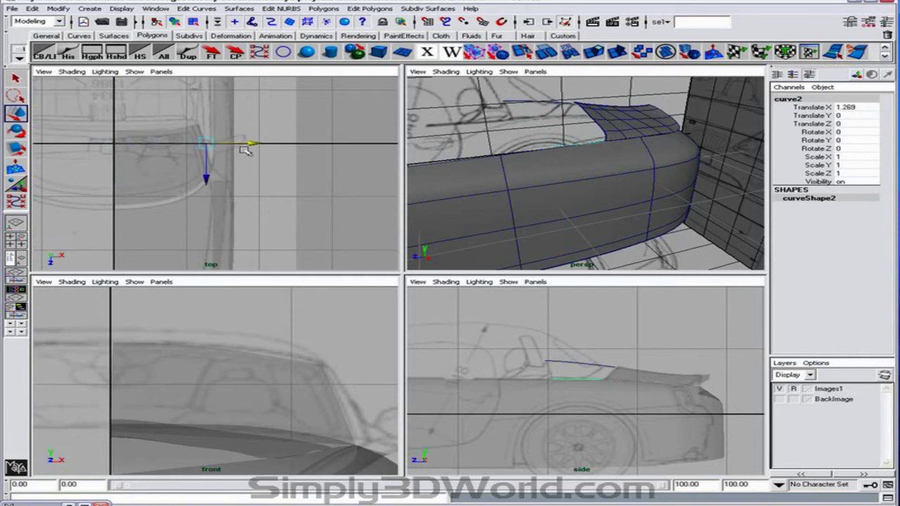
Loft a surface between the lower curve at the side panel and the upper curve on the centreline.
{"action": "left_click", "coordinate": [524, 104]}
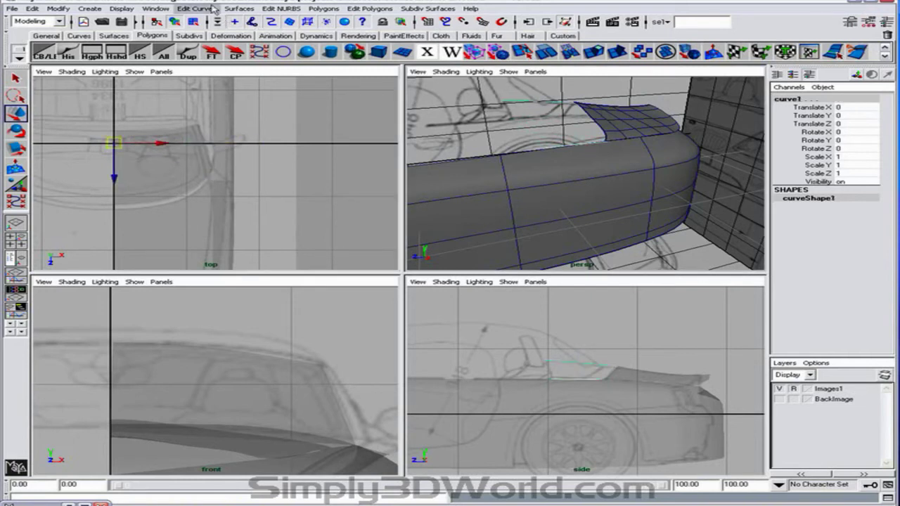
{"action": "left_click", "coordinate": [243, 9]}
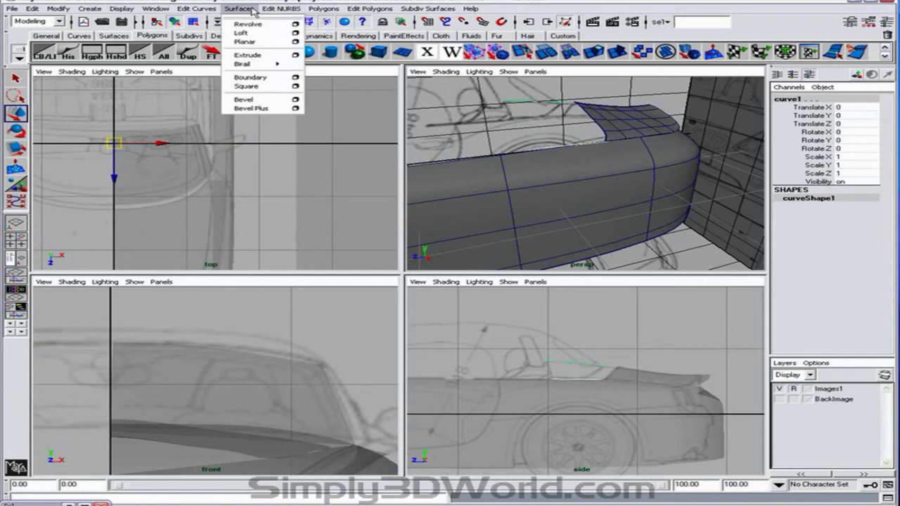
{"action": "left_click", "coordinate": [241, 33]}
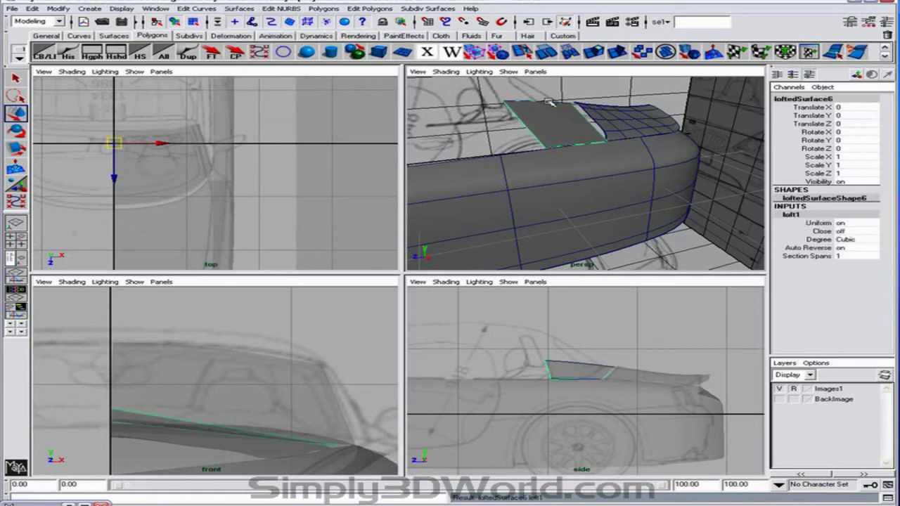
Insert isoparms in both directions across the new lofted surface, including U isoparms at parameters 0.419 and 0.774.
{"action": "right_click_drag", "start_coordinate": [550, 103], "coordinate": [545, 76]}
{"action": "left_click_drag", "start_coordinate": [525, 118], "coordinate": [574, 121]}
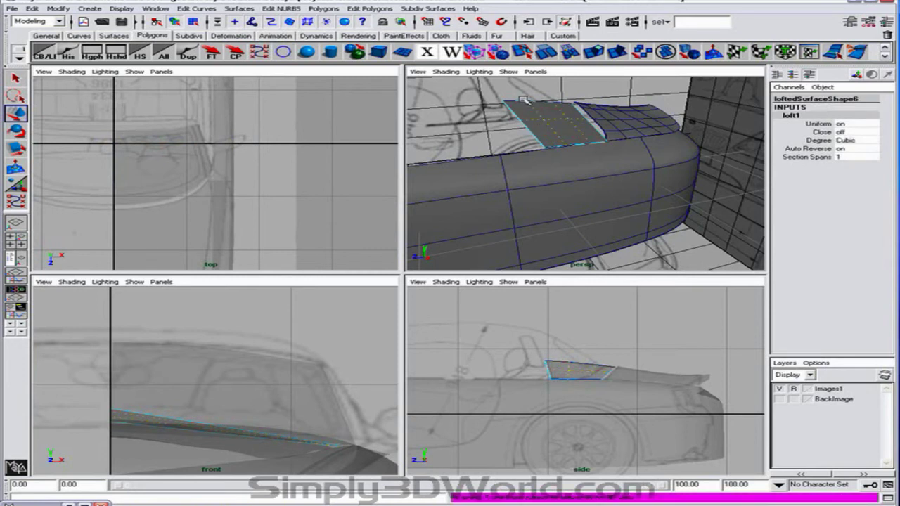
{"action": "left_click", "coordinate": [524, 105]}
{"action": "left_click", "coordinate": [549, 131]}
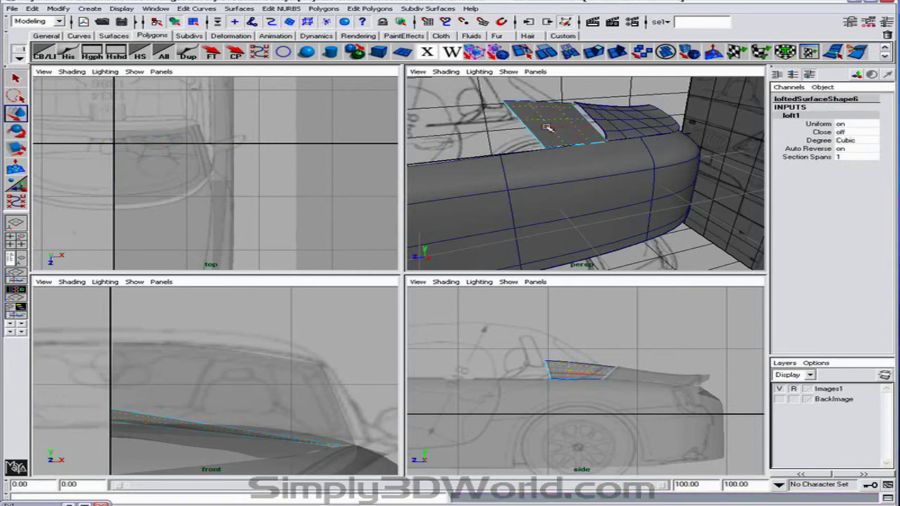
{"action": "left_click_drag", "start_coordinate": [550, 135], "coordinate": [551, 134]}
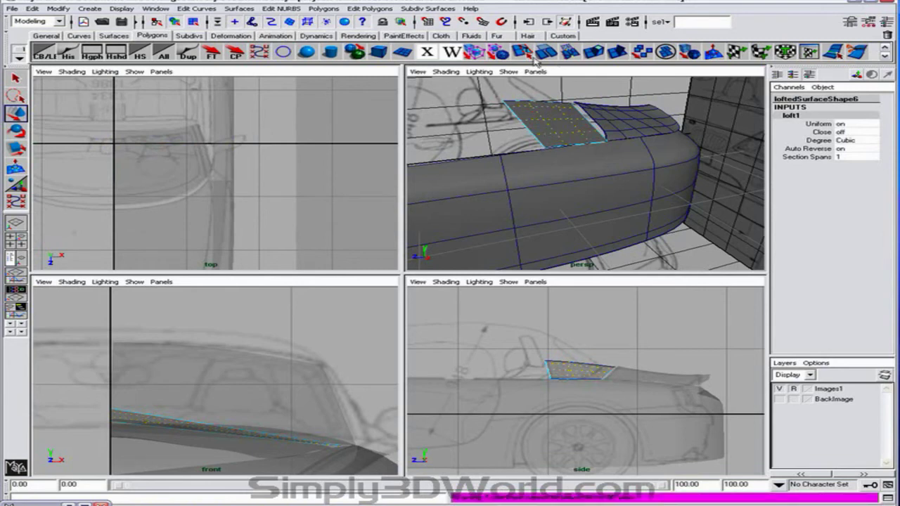
{"action": "left_click", "coordinate": [369, 8]}
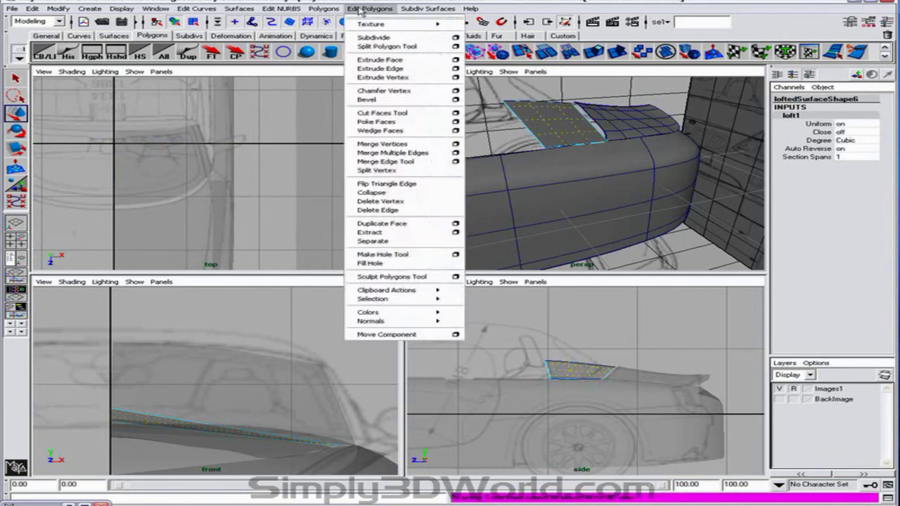
{"action": "mouse_move", "coordinate": [281, 9]}
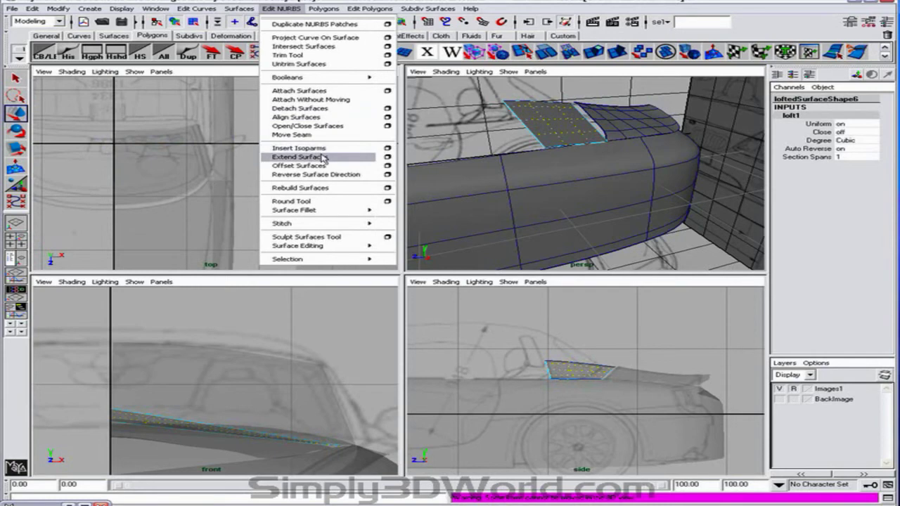
{"action": "left_click", "coordinate": [299, 147]}
In the top view, move the lofted surface's rear edge control vertices to follow the rear deck's curve, pulling the outer corner inward.
{"action": "key", "text": "space"}
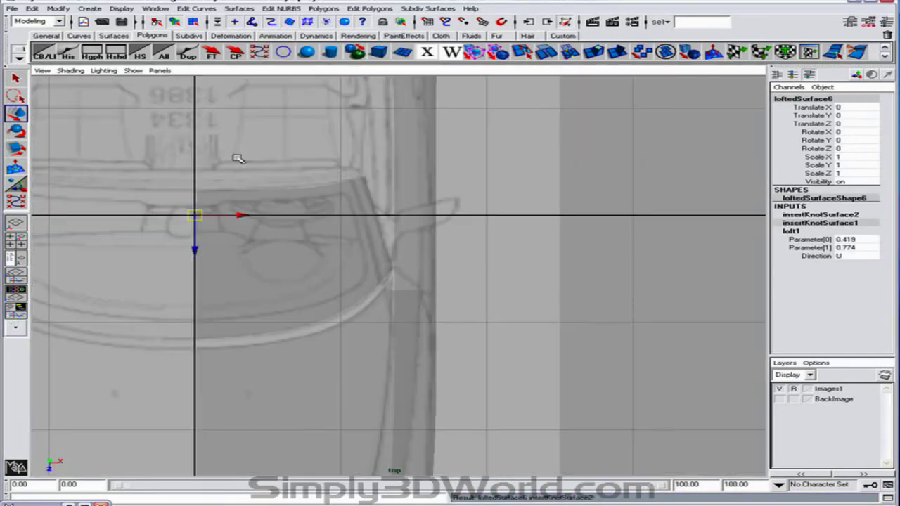
{"action": "middle_click_drag", "start_coordinate": [375, 111], "coordinate": [505, 353], "text": "alt"}
{"action": "right_click_drag", "start_coordinate": [505, 353], "coordinate": [580, 388], "text": "alt"}
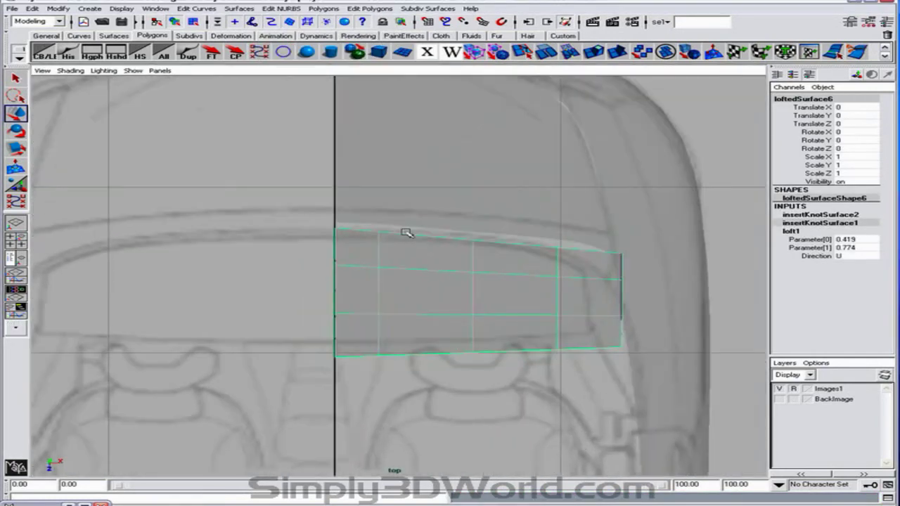
{"action": "right_click_drag", "start_coordinate": [408, 234], "coordinate": [352, 203]}
{"action": "left_click_drag", "start_coordinate": [327, 213], "coordinate": [422, 254]}
{"action": "left_click_drag", "start_coordinate": [389, 209], "coordinate": [396, 264]}
{"action": "left_click_drag", "start_coordinate": [451, 208], "coordinate": [497, 262]}
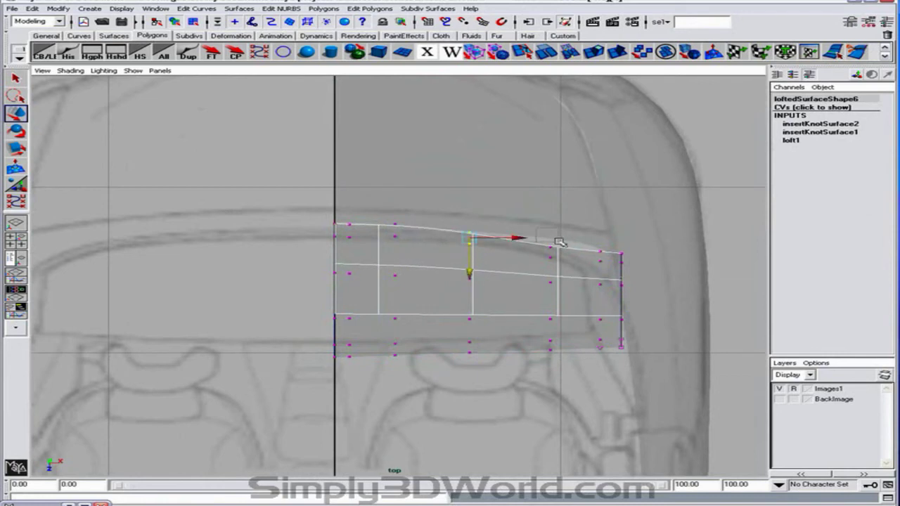
{"action": "mouse_move", "coordinate": [545, 240]}
{"action": "left_mouse_down"}
{"action": "mouse_move", "coordinate": [562, 278]}
{"action": "mouse_move", "coordinate": [554, 275]}
{"action": "mouse_move", "coordinate": [659, 257]}
{"action": "left_mouse_up"}
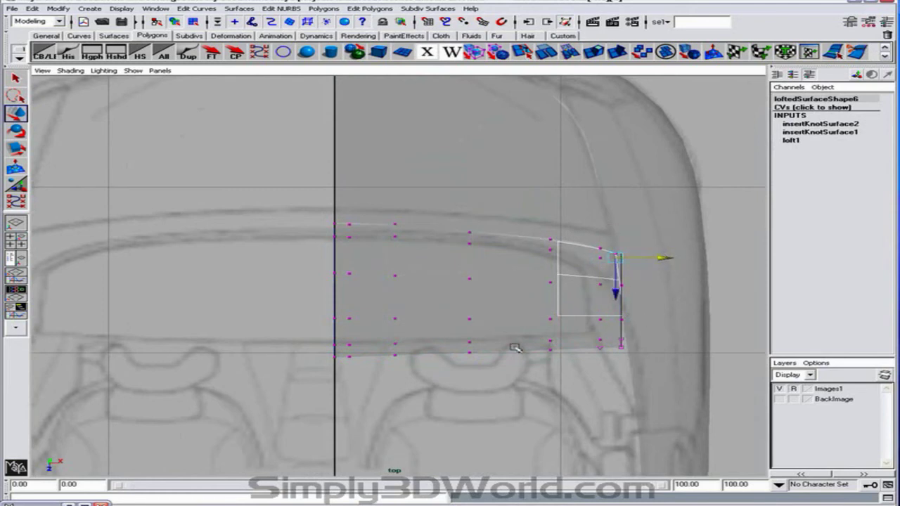
Shift the lofted surface's front rows of control vertices rearward to the blueprint line and check the shape in perspective.
{"action": "left_click_drag", "start_coordinate": [315, 334], "coordinate": [628, 373]}
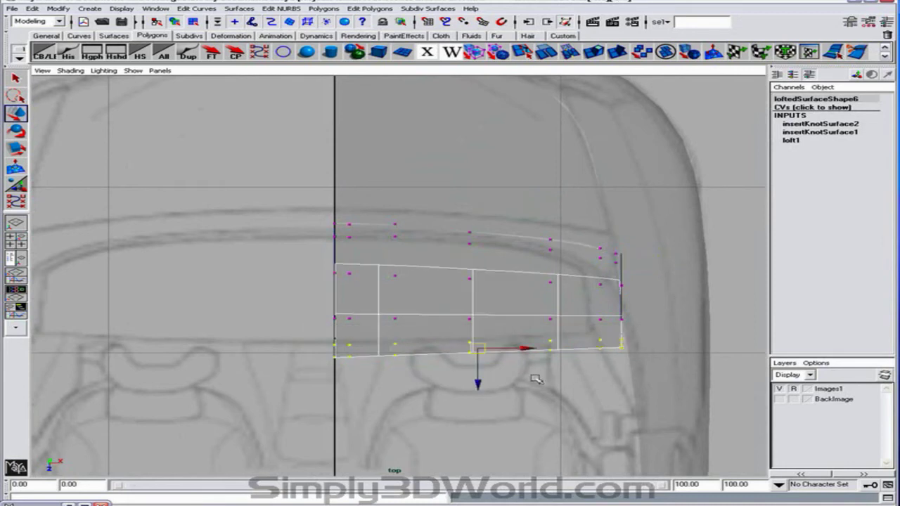
{"action": "left_click_drag", "start_coordinate": [475, 382], "coordinate": [479, 371]}
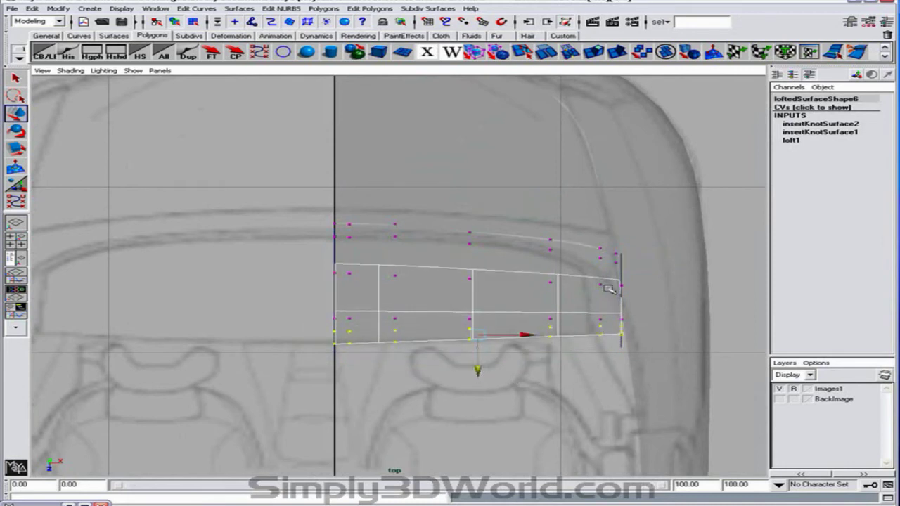
{"action": "key", "text": "space"}
{"action": "key", "text": "space"}
{"action": "left_click_drag", "start_coordinate": [502, 201], "coordinate": [265, 273], "text": "alt"}
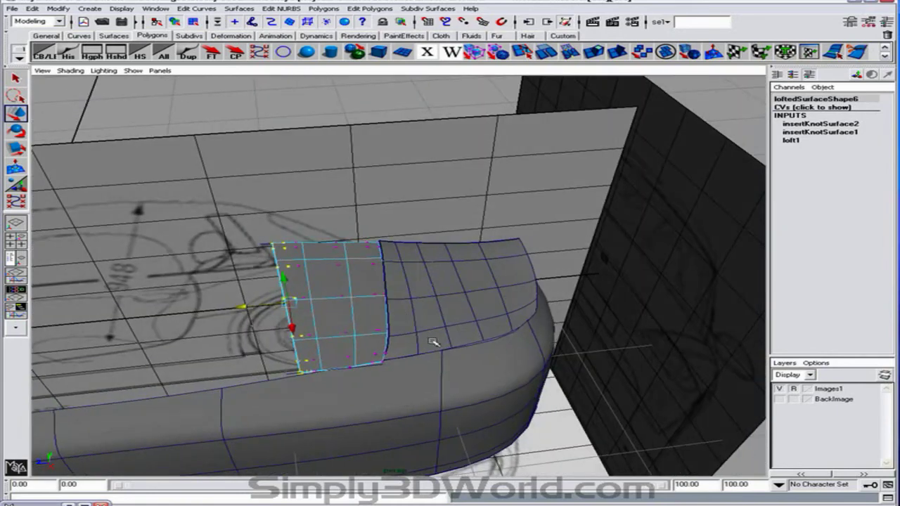
Select the inner control vertices of the lofted surface in front of the rear deck and adjust their height to shape its curvature.
{"action": "left_click_drag", "start_coordinate": [433, 342], "coordinate": [288, 240]}
{"action": "left_click_drag", "start_coordinate": [403, 263], "coordinate": [556, 247], "text": "alt"}
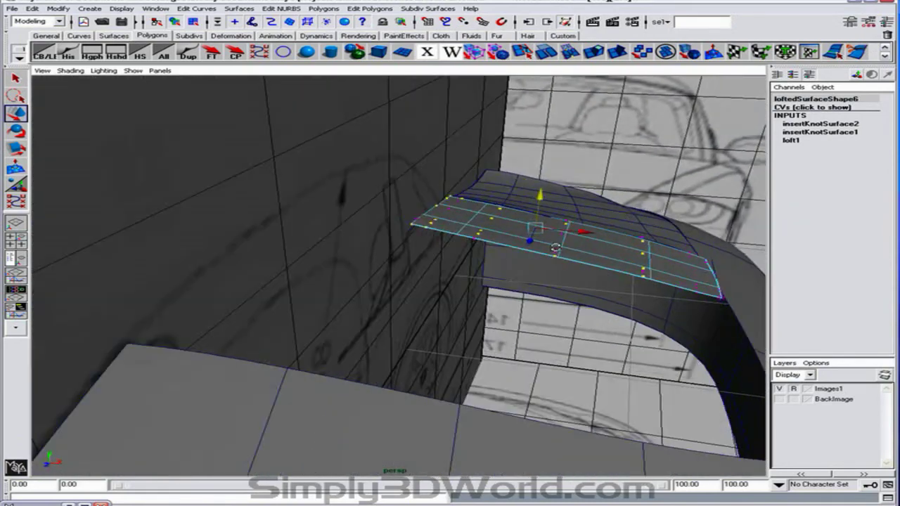
{"action": "left_click_drag", "start_coordinate": [505, 204], "coordinate": [519, 200], "text": "alt"}
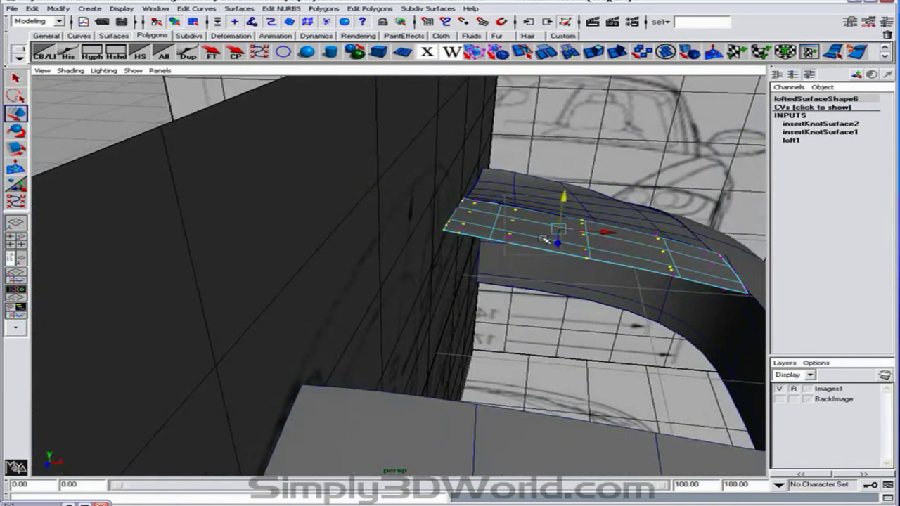
{"action": "left_click_drag", "start_coordinate": [614, 287], "coordinate": [683, 299]}
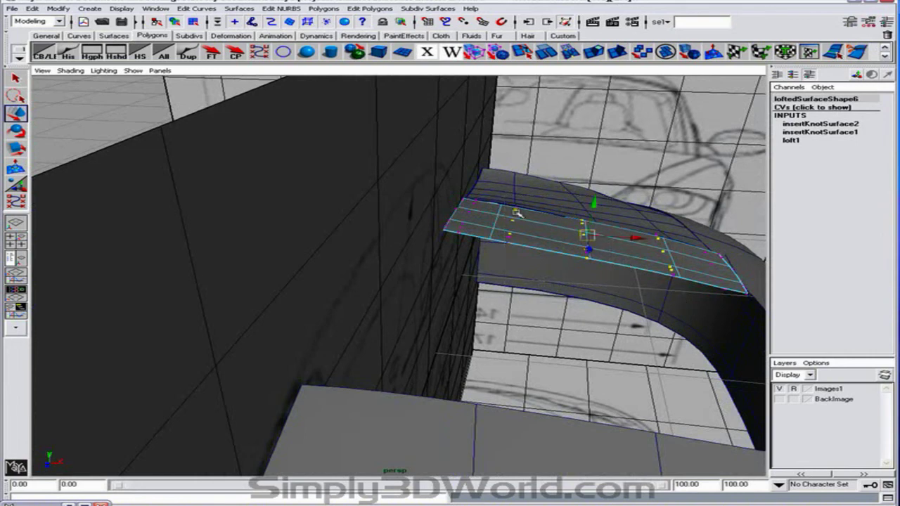
{"action": "left_click_drag", "start_coordinate": [597, 205], "coordinate": [571, 270]}
Inspect the rear deck surfaces and the overall car body from the side and front in perspective.
{"action": "left_click_drag", "start_coordinate": [571, 270], "coordinate": [309, 218], "text": "alt"}
{"action": "left_click", "coordinate": [434, 243]}
{"action": "right_click_drag", "start_coordinate": [310, 218], "coordinate": [246, 204], "text": "alt"}
{"action": "middle_click_drag", "start_coordinate": [245, 204], "coordinate": [579, 207], "text": "alt"}
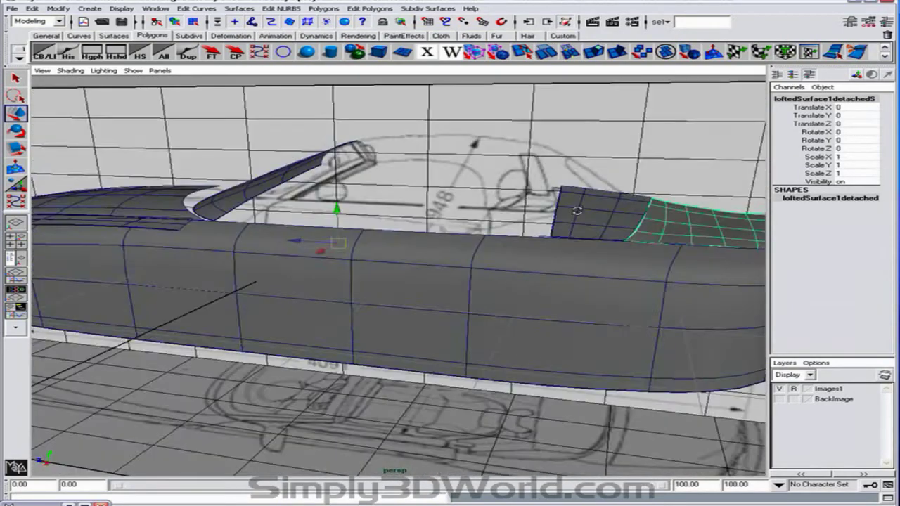
{"action": "left_click_drag", "start_coordinate": [579, 207], "coordinate": [511, 195], "text": "alt"}
{"action": "right_click_drag", "start_coordinate": [510, 196], "coordinate": [424, 195], "text": "alt"}
{"action": "left_click_drag", "start_coordinate": [425, 195], "coordinate": [528, 282], "text": "alt"}
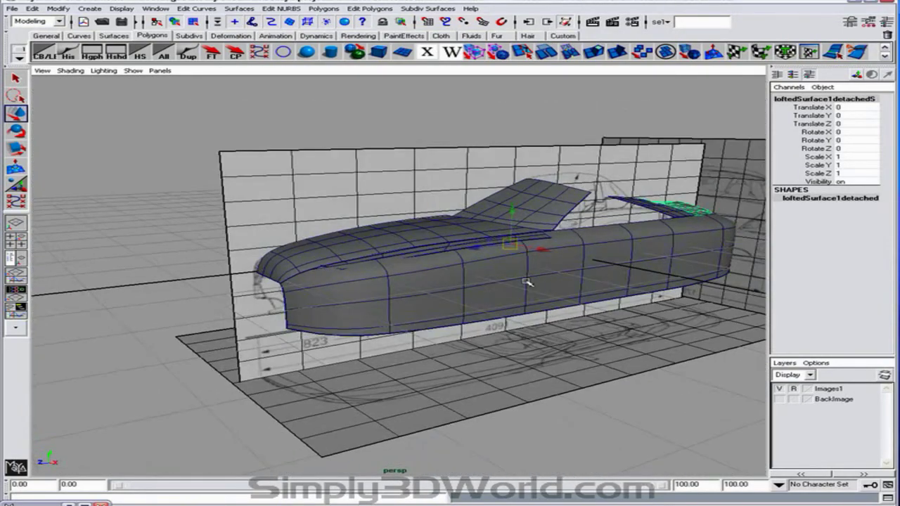
Insert a vertical isoparm in the side panel surface between its front edge and the first existing isoparm.
{"action": "left_click", "coordinate": [425, 304]}
{"action": "left_click_drag", "start_coordinate": [410, 300], "coordinate": [465, 301], "text": "alt"}
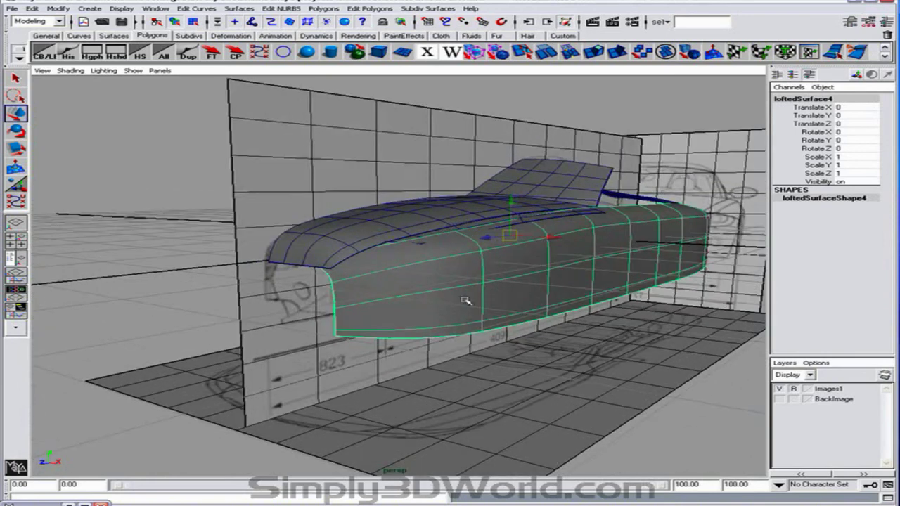
{"action": "right_click_drag", "start_coordinate": [487, 282], "coordinate": [483, 258]}
{"action": "left_click_drag", "start_coordinate": [436, 282], "coordinate": [408, 284]}
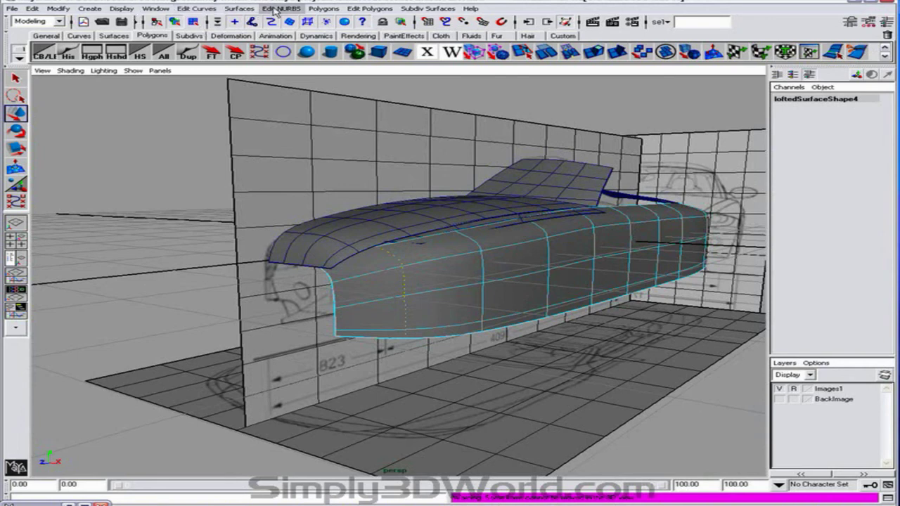
{"action": "left_click", "coordinate": [199, 9]}
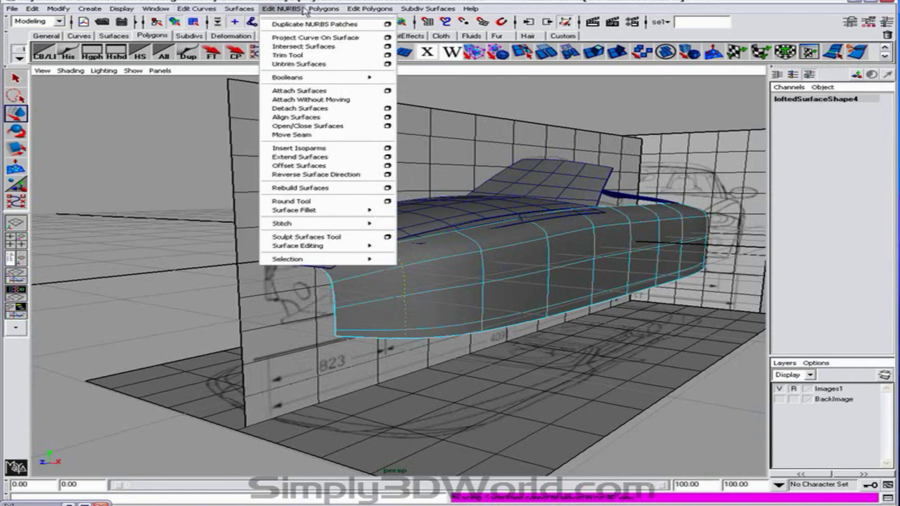
{"action": "left_click", "coordinate": [318, 148]}
Switch to the top view and frame the front bumper outline of the blueprint.
{"action": "left_click_drag", "start_coordinate": [415, 238], "coordinate": [490, 246], "text": "alt"}
{"action": "key", "text": "alt"}
{"action": "key", "text": "space"}
{"action": "left_click", "coordinate": [278, 276]}
{"action": "key", "text": "space"}
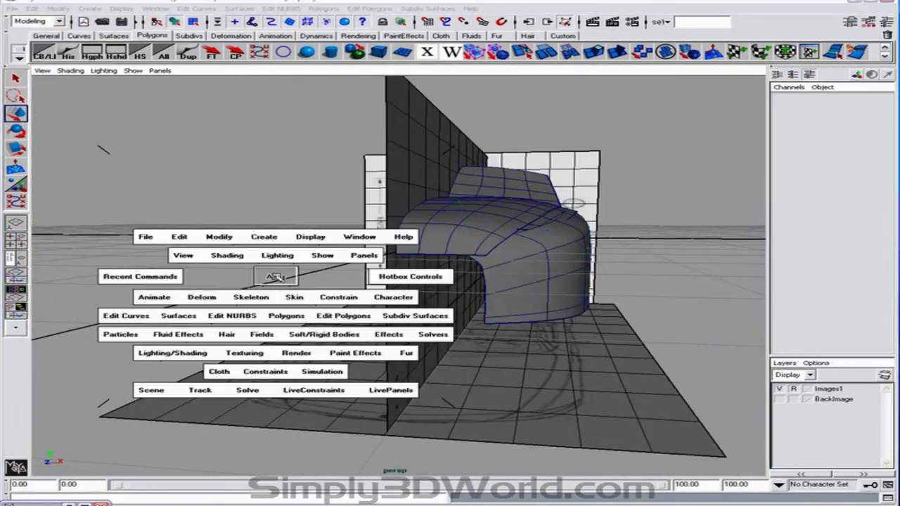
{"action": "key", "text": "space"}
{"action": "right_click_drag", "start_coordinate": [368, 258], "coordinate": [201, 285], "text": "alt"}
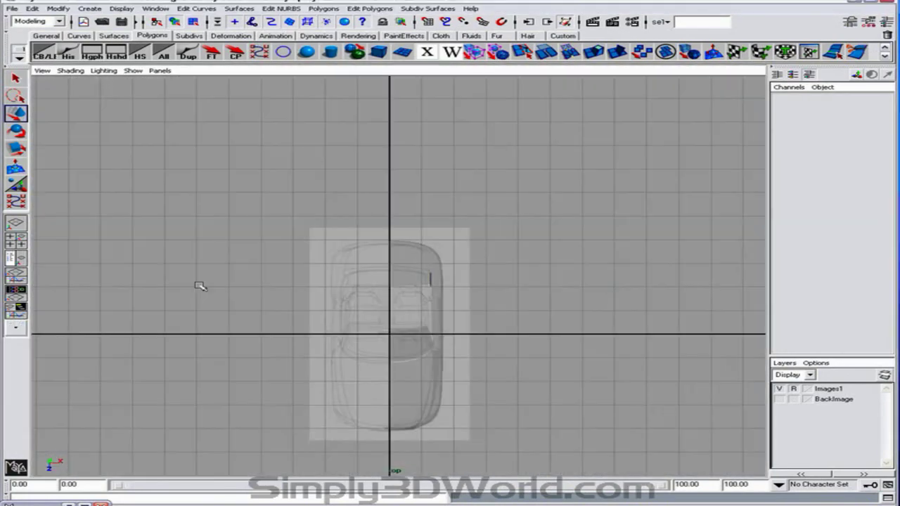
{"action": "middle_click_drag", "start_coordinate": [394, 366], "coordinate": [397, 239], "text": "alt"}
{"action": "right_click_drag", "start_coordinate": [492, 246], "coordinate": [677, 246], "text": "alt"}
{"action": "middle_click_drag", "start_coordinate": [469, 259], "coordinate": [463, 242], "text": "alt"}
{"action": "scroll", "coordinate": [493, 248], "scroll_direction": "up", "scroll_amount": 2}
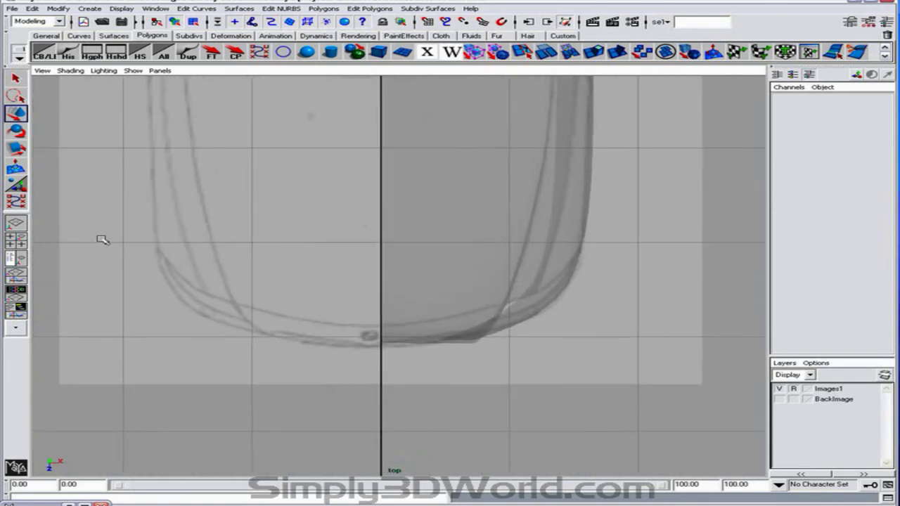
Draw a CV curve along the front bumper outline from the centreline at the nose around to the car's side.
{"action": "left_click", "coordinate": [15, 202]}
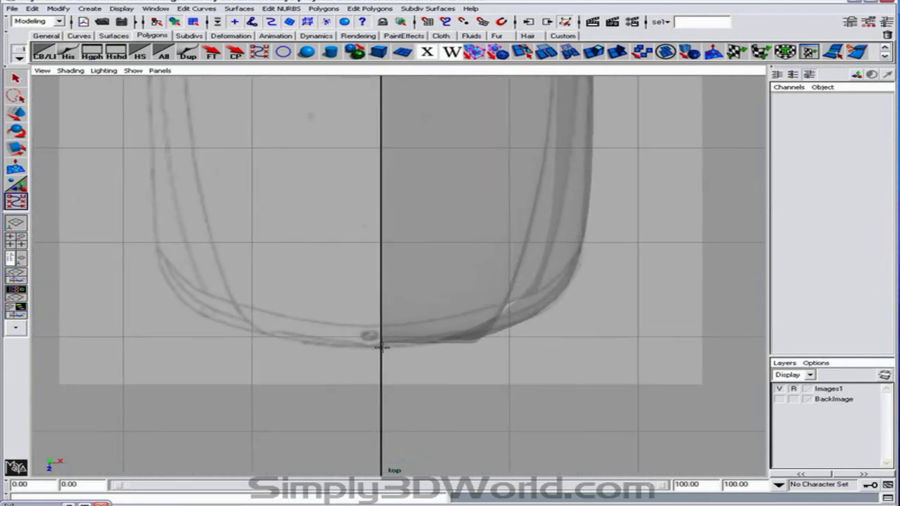
{"action": "left_click", "coordinate": [381, 347]}
{"action": "left_click", "coordinate": [429, 345]}
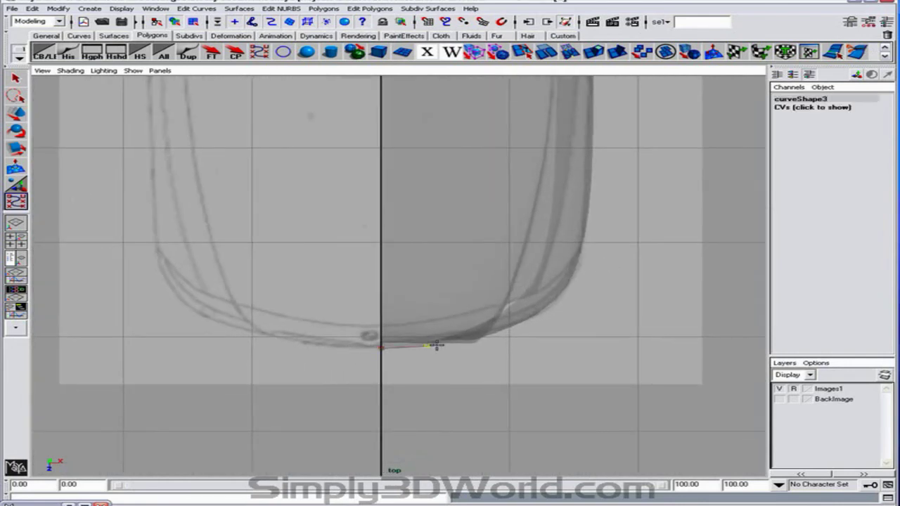
{"action": "left_click", "coordinate": [508, 328]}
{"action": "left_click", "coordinate": [567, 293]}
{"action": "mouse_move", "coordinate": [561, 299]}
{"action": "left_mouse_down"}
{"action": "mouse_move", "coordinate": [546, 307]}
{"action": "mouse_move", "coordinate": [558, 299]}
{"action": "left_mouse_up"}
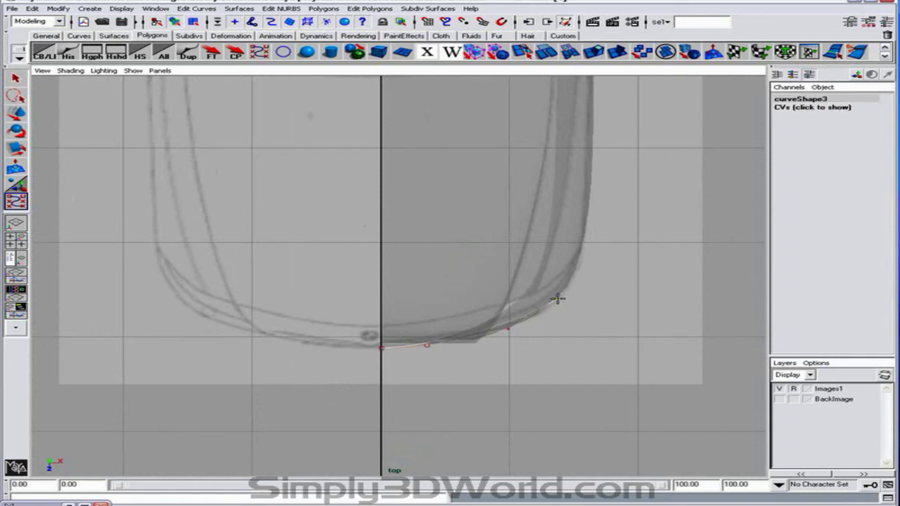
{"action": "key", "text": "w"}
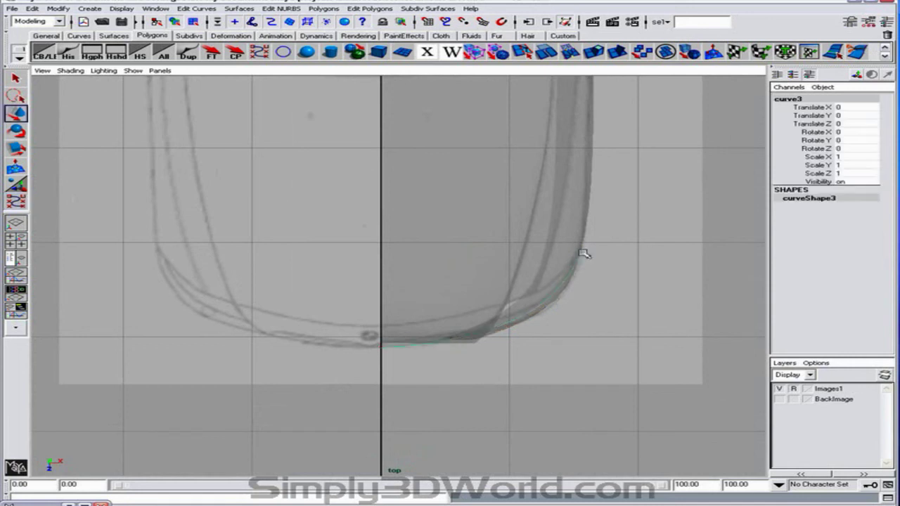
Move the bumper curve's two control vertices at the rounded corner outward to match the blueprint outline.
{"action": "right_click_drag", "start_coordinate": [695, 286], "coordinate": [641, 281]}
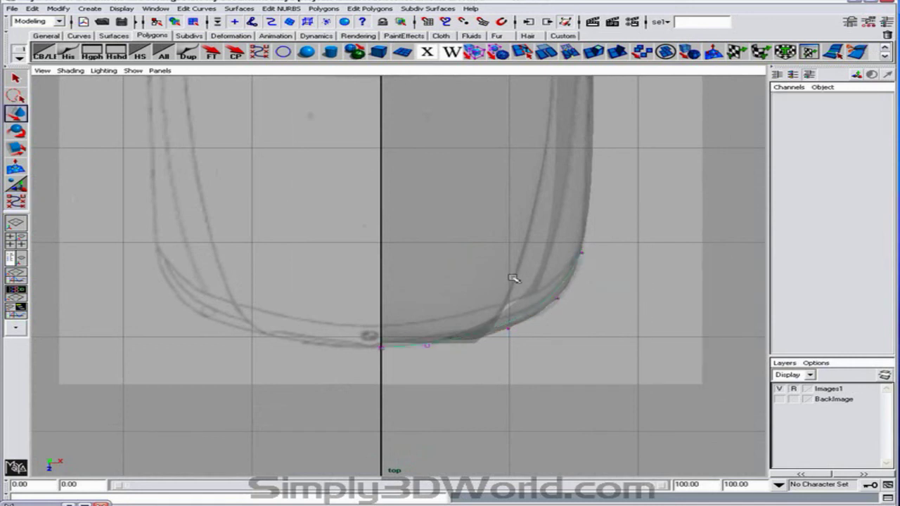
{"action": "left_click_drag", "start_coordinate": [505, 290], "coordinate": [534, 356]}
{"action": "left_click_drag", "start_coordinate": [547, 280], "coordinate": [604, 321]}
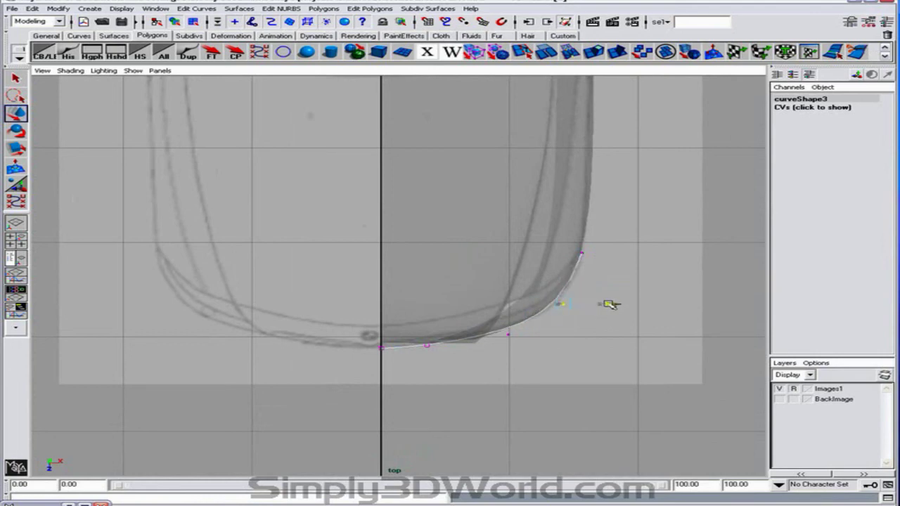
{"action": "left_click", "coordinate": [609, 304]}
Switch to the side view and frame the new bumper curve at the front end of the car.
{"action": "key", "text": "space"}
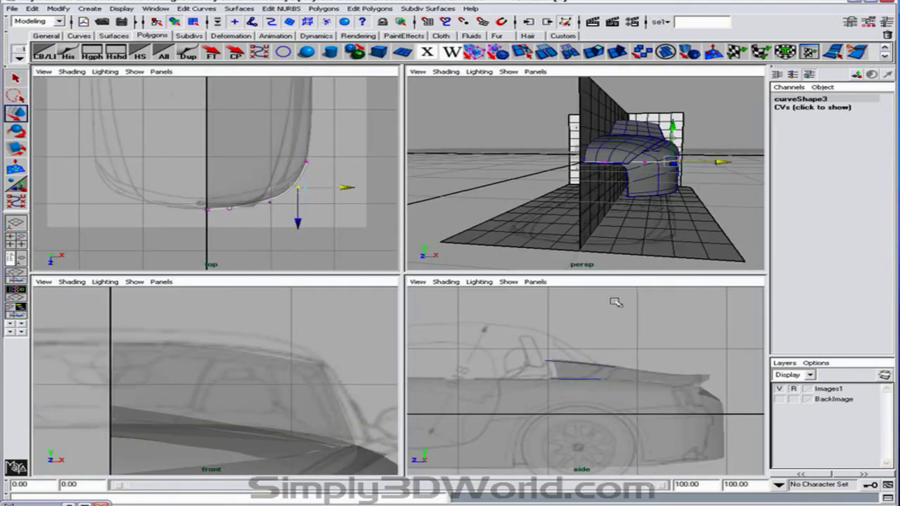
{"action": "key", "text": "space"}
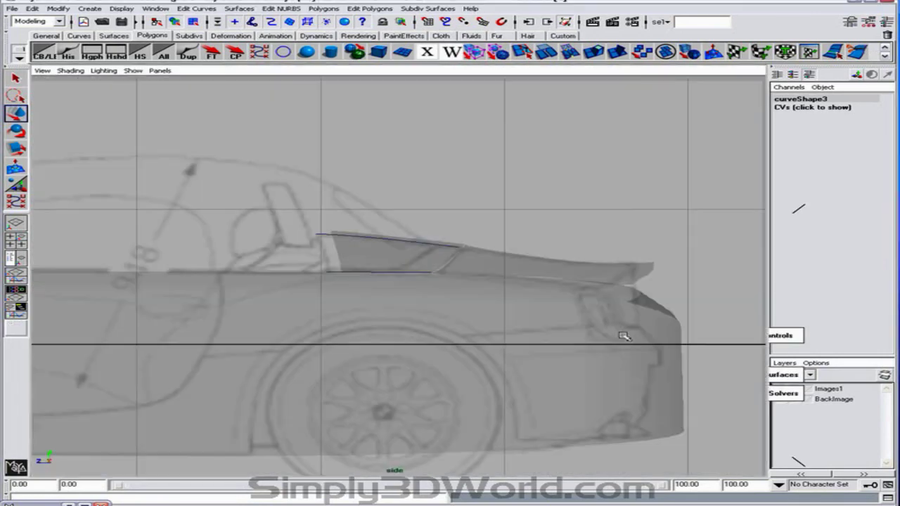
{"action": "right_click_drag", "start_coordinate": [552, 323], "coordinate": [366, 317], "text": "alt"}
{"action": "middle_click_drag", "start_coordinate": [410, 311], "coordinate": [755, 270], "text": "alt"}
{"action": "right_click_drag", "start_coordinate": [598, 279], "coordinate": [707, 279], "text": "alt"}
{"action": "middle_click_drag", "start_coordinate": [605, 281], "coordinate": [742, 279], "text": "alt"}
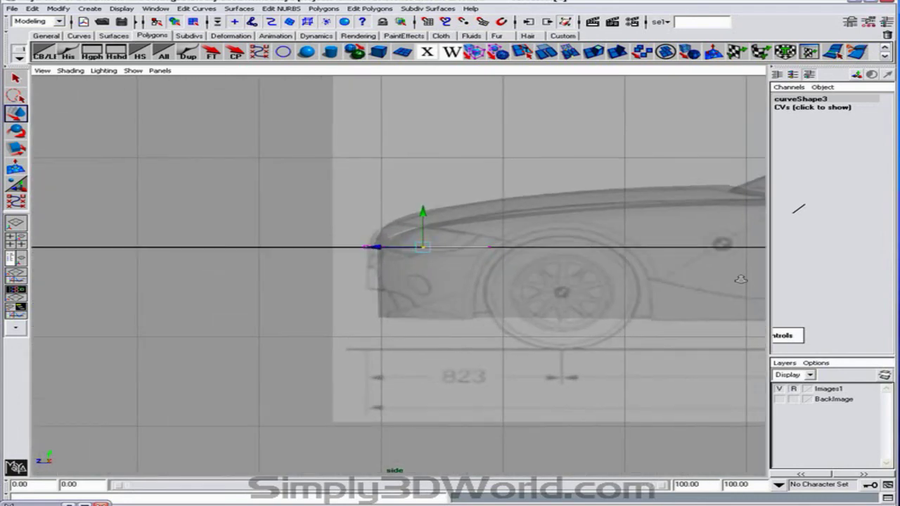